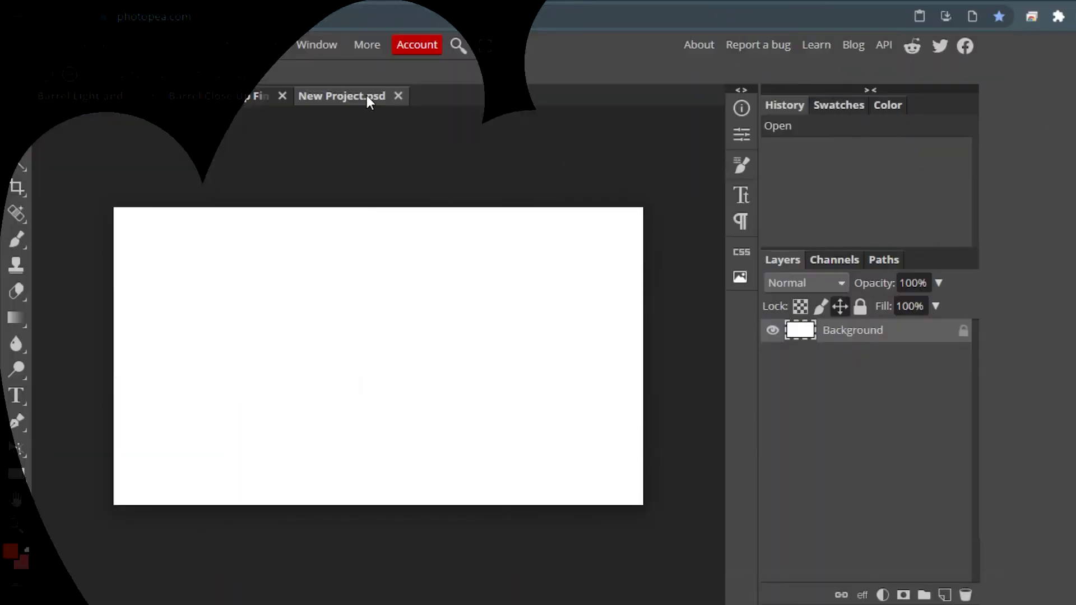
Step: Open the '11 Blue base + Sun…' PNG render from the LIGHT BY LIGHT folder
click(21, 46)
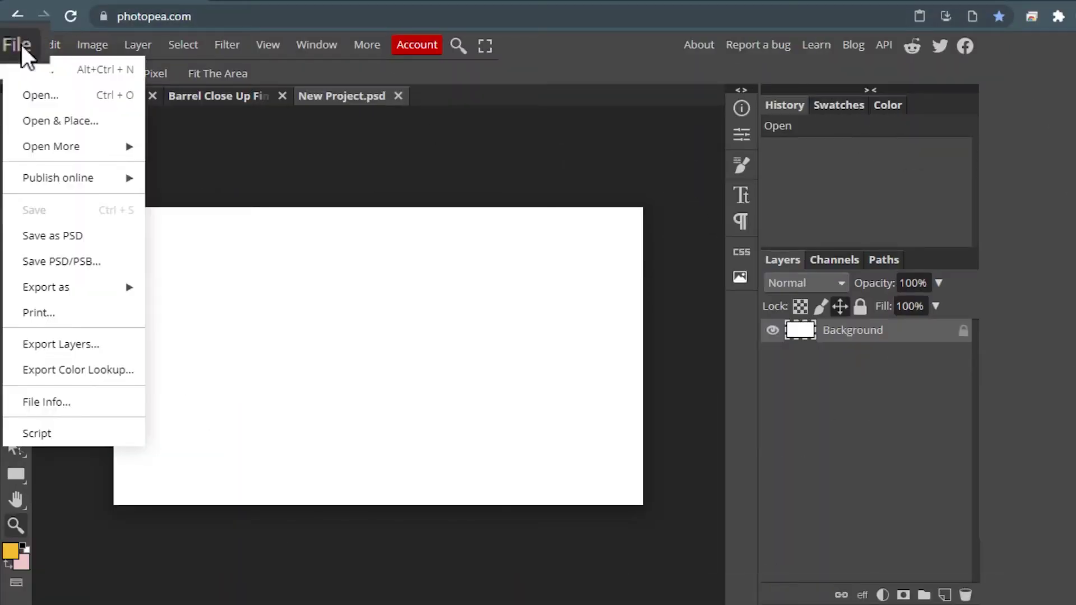
click(54, 88)
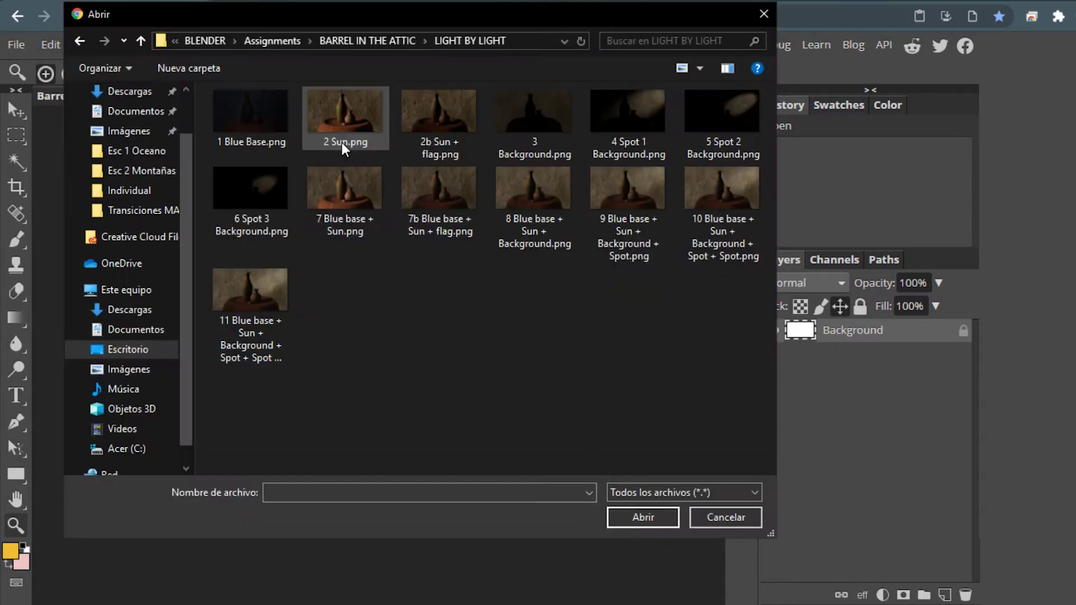
double_click(280, 295)
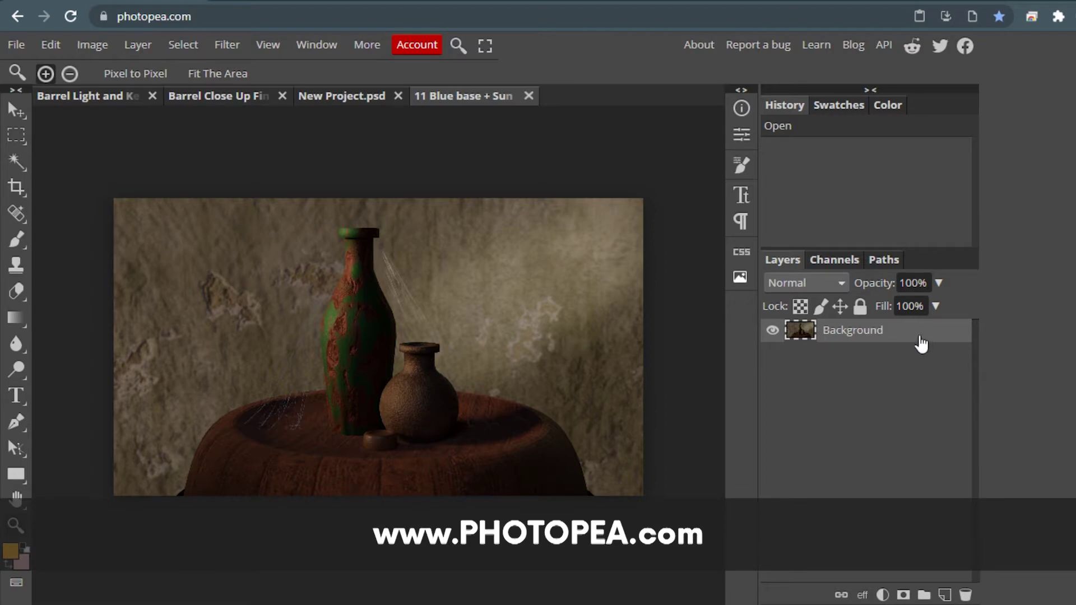
Step: Duplicate the Background layer as a backup and start renaming the copy
drag(922, 342, 957, 593)
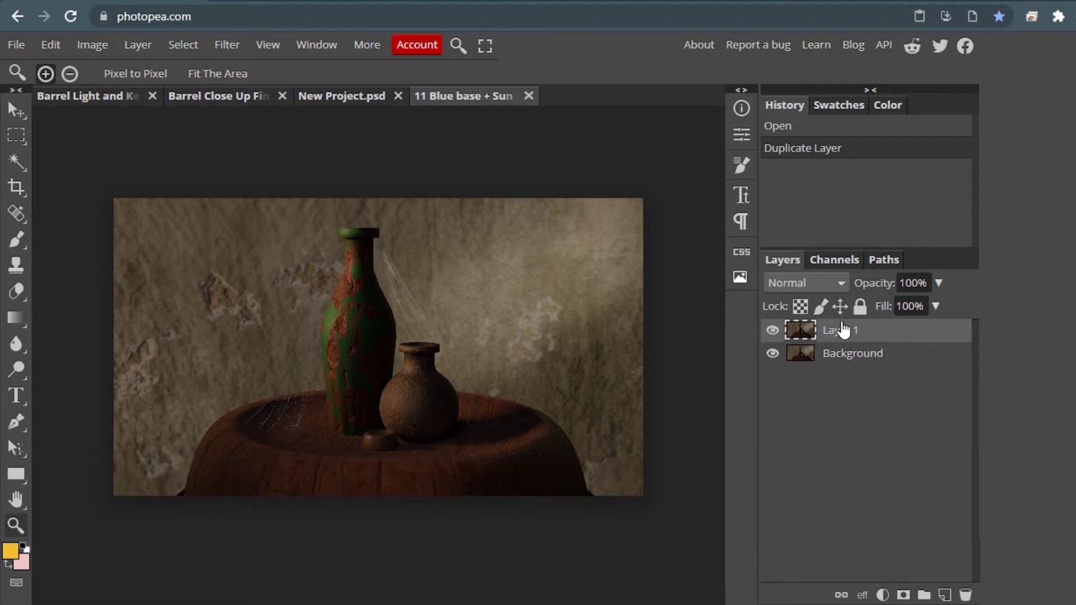
double_click(841, 329)
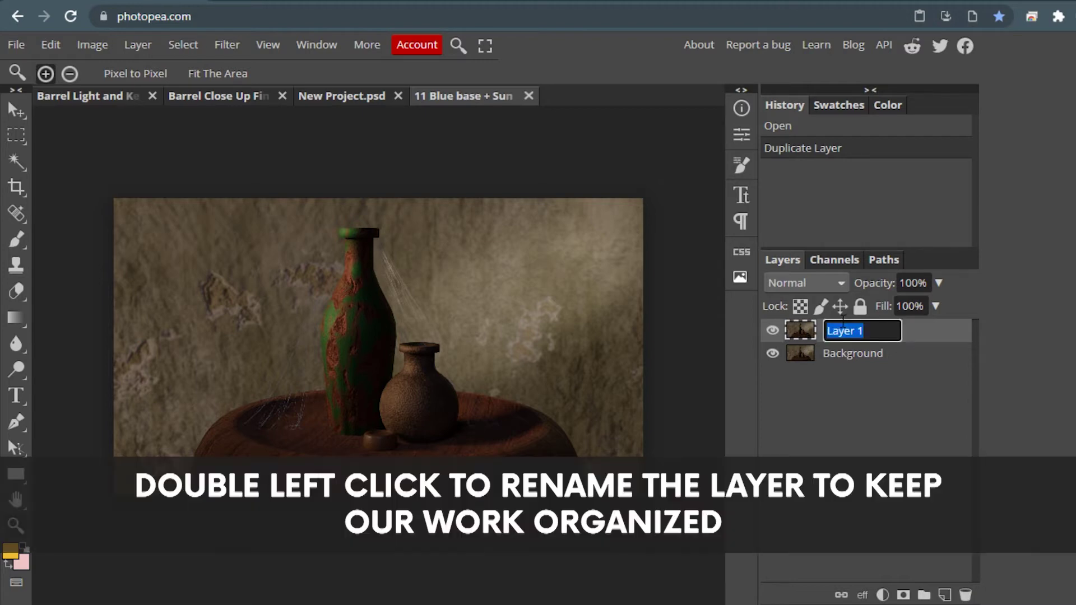
text(Doe)
text( ans)
text( burn)
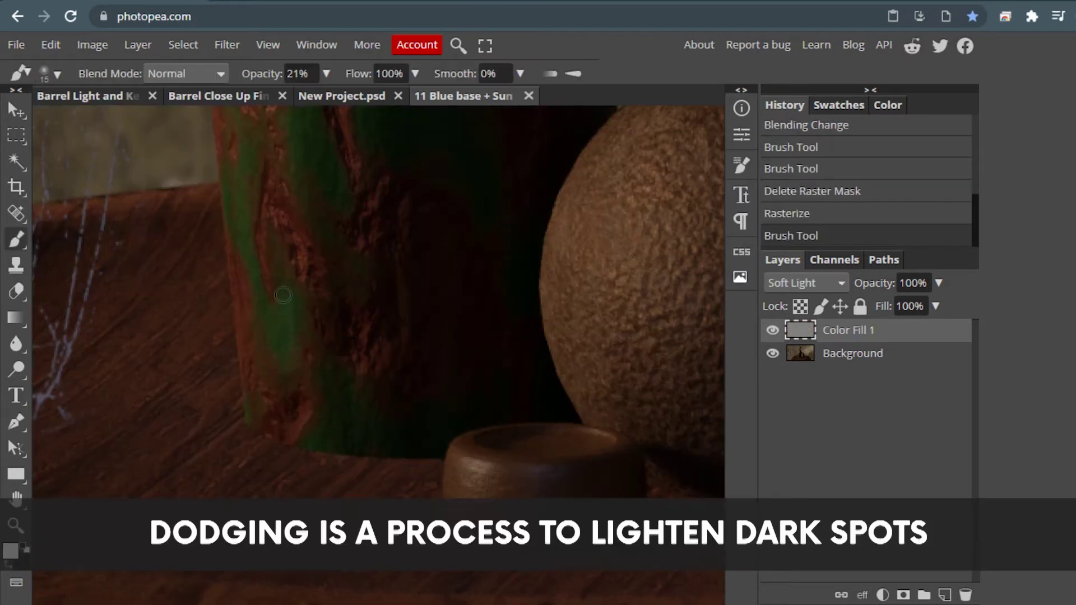
Step: Paint and undo a test stroke on the bottle, then set brush opacity to 15%
drag(264, 291, 272, 321)
key(ctrl+z)
key(1)
key(5)
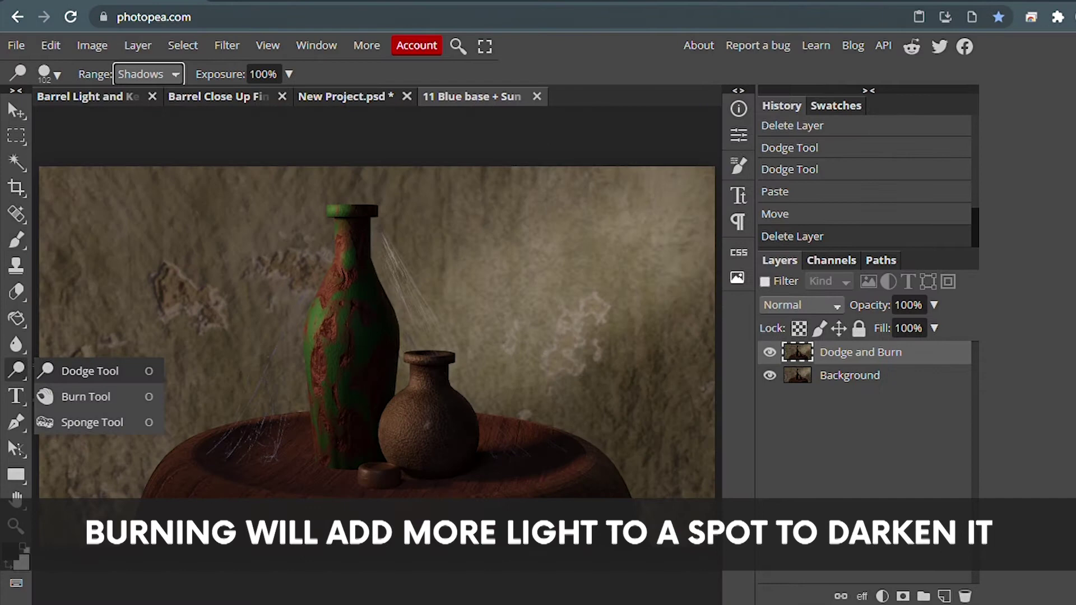
Step: Burn the small vase's base, the area around the vases, and the wall below
click(86, 395)
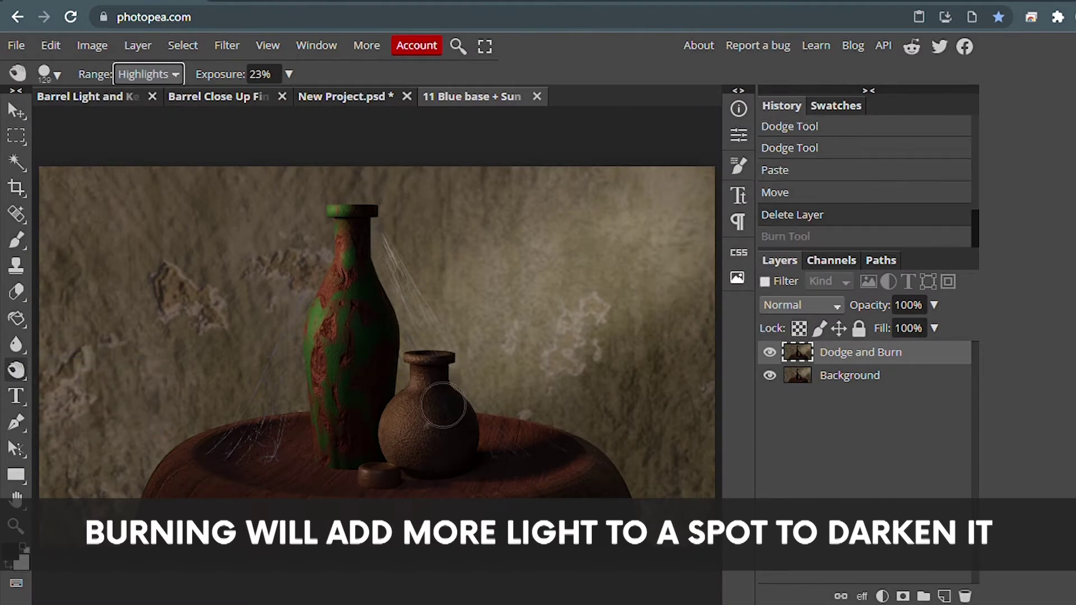
drag(421, 462, 505, 473)
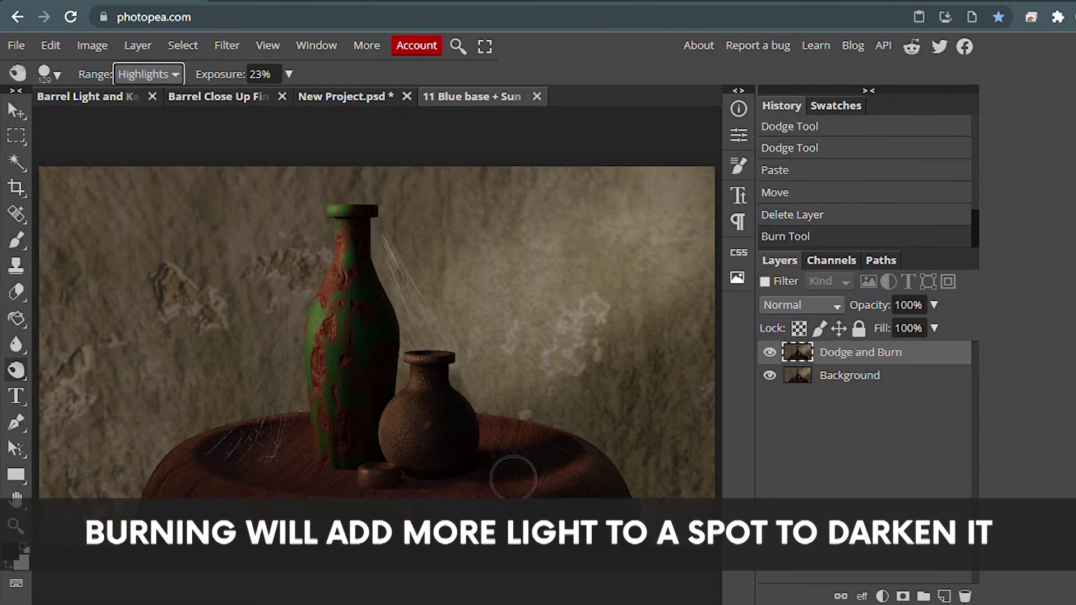
mouse_move(565, 497)
mouse_down()
mouse_move(403, 421)
mouse_move(358, 241)
mouse_up()
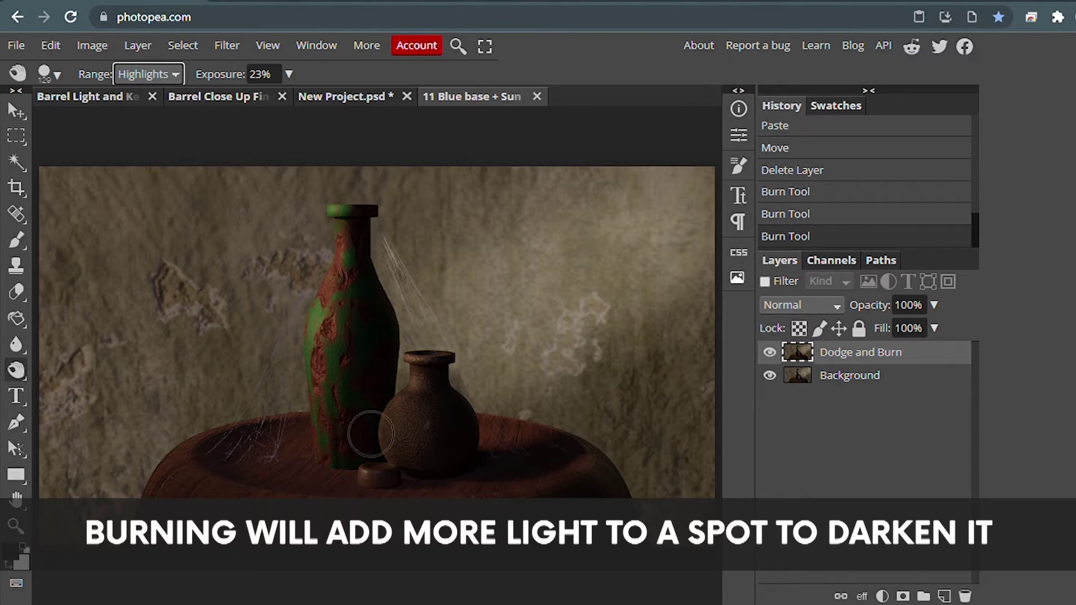
drag(370, 435, 386, 455)
mouse_move(630, 205)
mouse_down()
mouse_move(627, 269)
mouse_move(571, 336)
mouse_move(572, 303)
mouse_up()
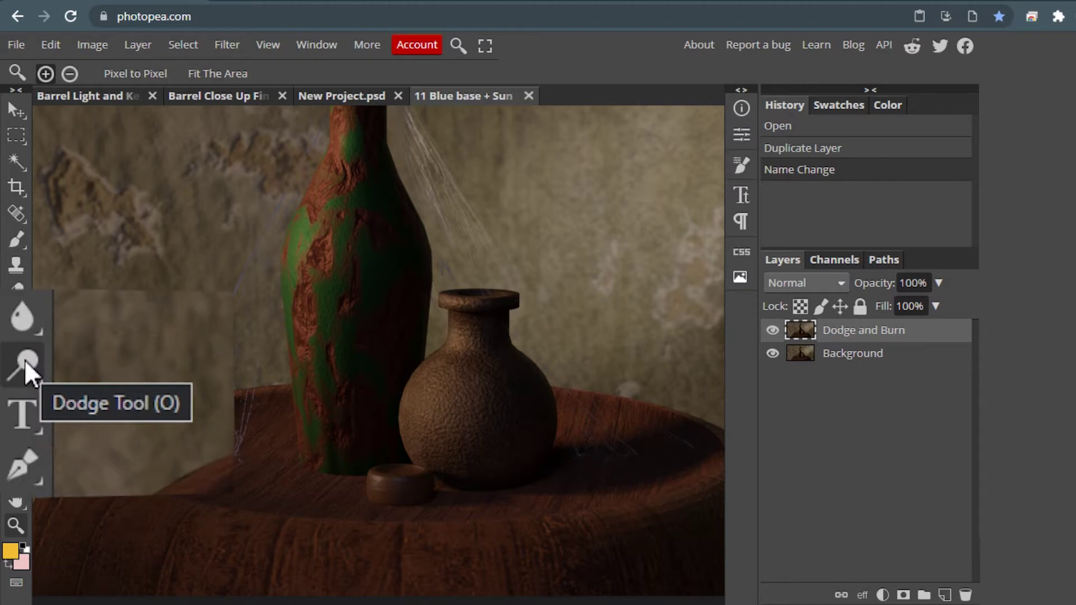
Step: Choose the Dodge tool, resize the brush to full hardness, and dodge a wall spot
right_click(26, 362)
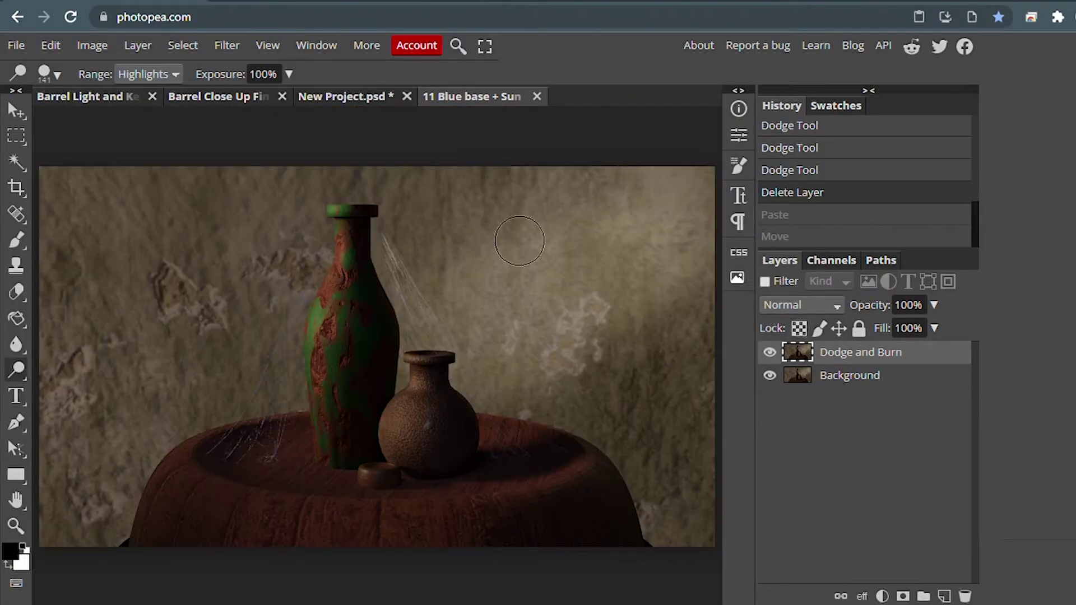
right_click(498, 274)
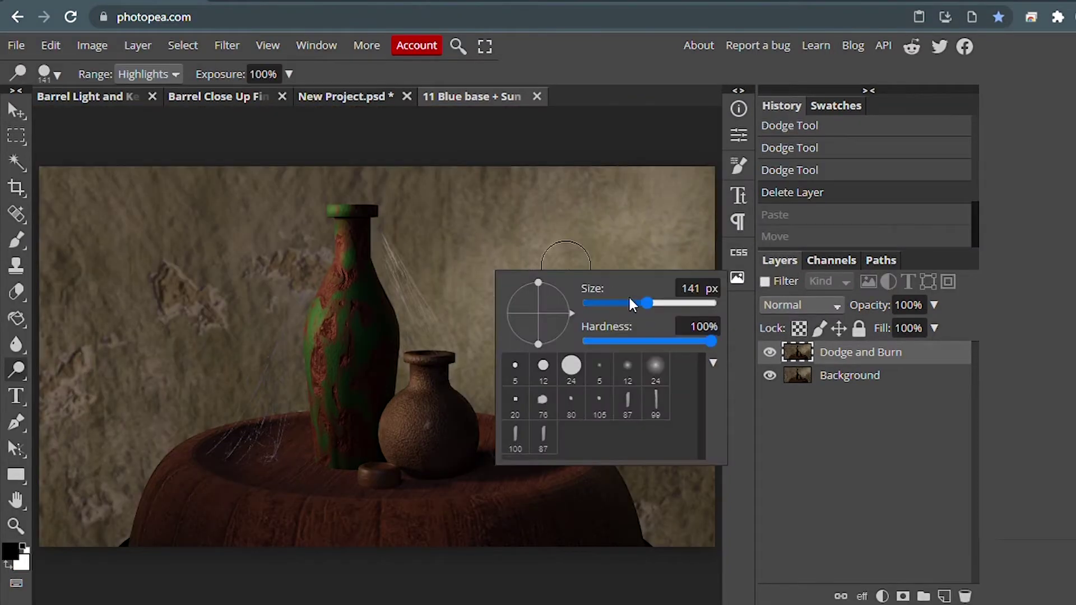
mouse_move(631, 304)
mouse_down()
mouse_move(655, 304)
mouse_move(646, 304)
mouse_up()
drag(713, 340, 716, 340)
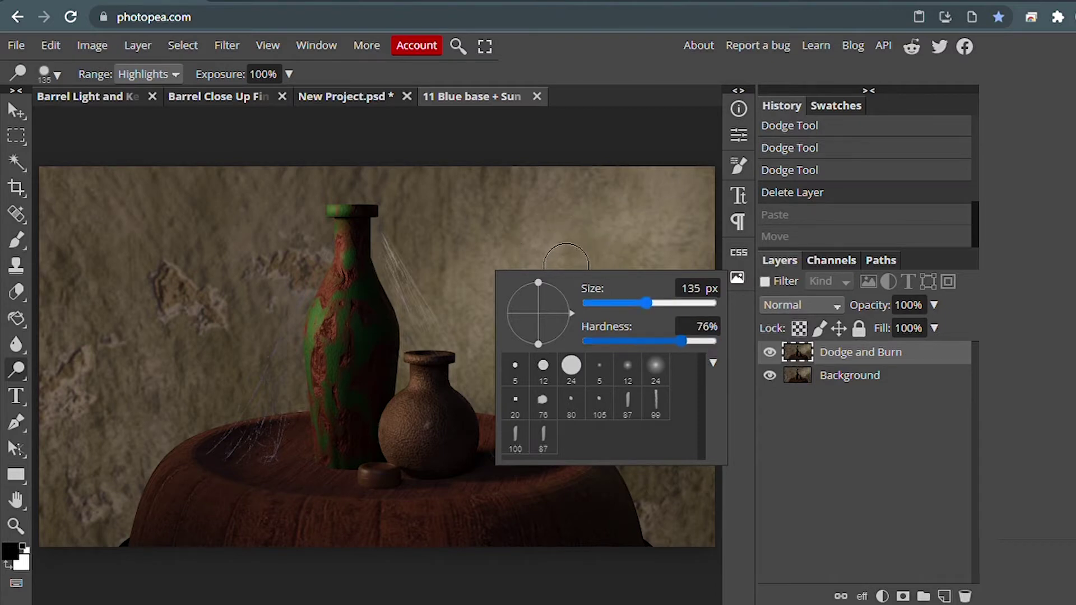
drag(471, 274, 516, 277)
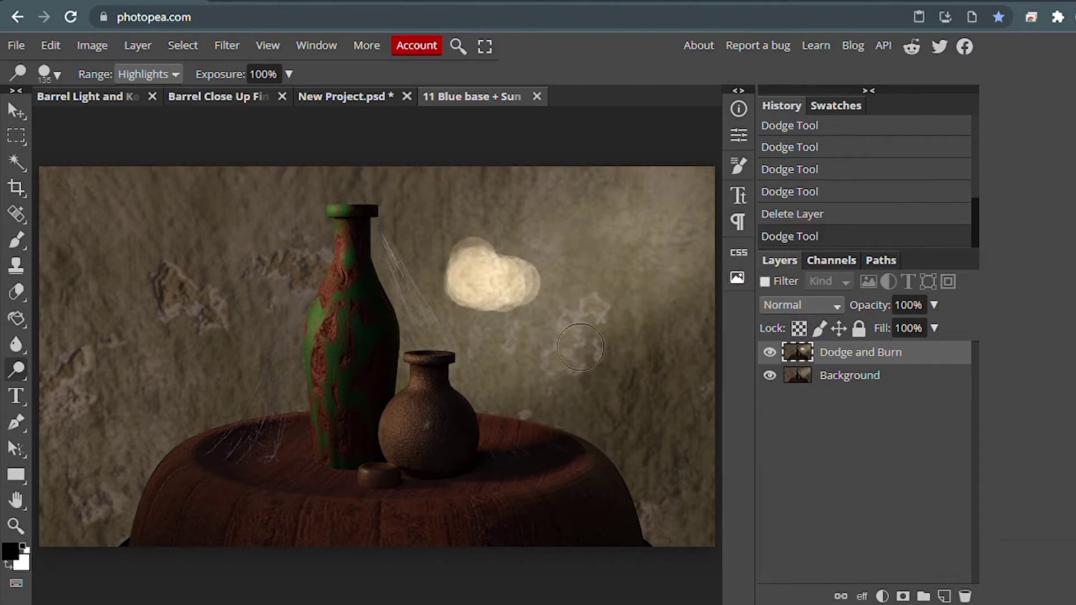
Step: Dodge two more wall spots with progressively softer brushes, then undo the test spots
right_click(597, 363)
drag(815, 436, 576, 395)
drag(504, 370, 572, 379)
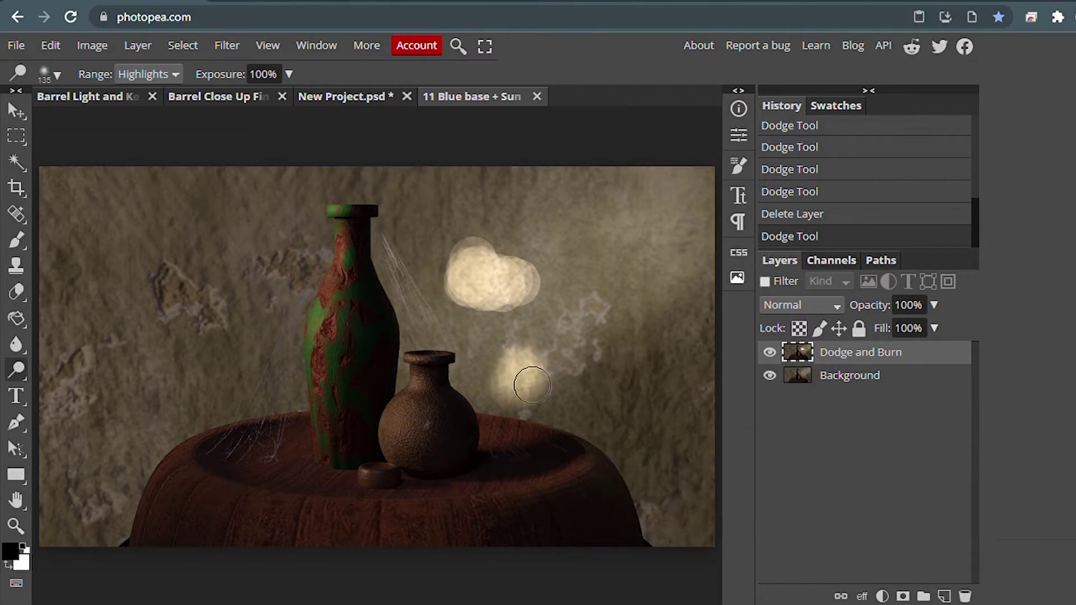
right_click(635, 354)
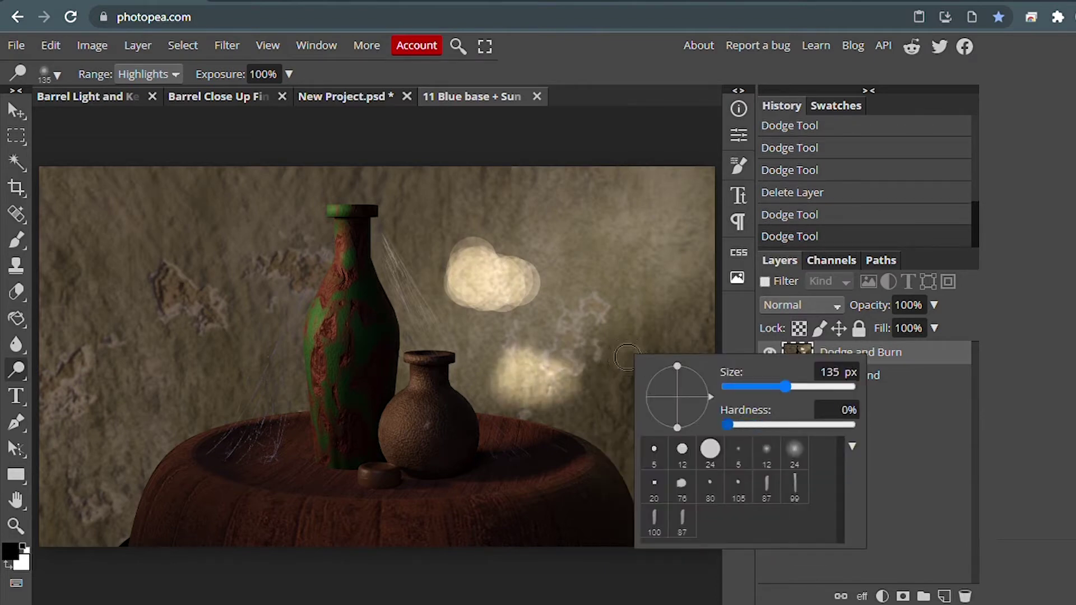
drag(743, 423, 723, 423)
mouse_move(517, 448)
mouse_down()
mouse_move(608, 411)
mouse_move(625, 373)
mouse_up()
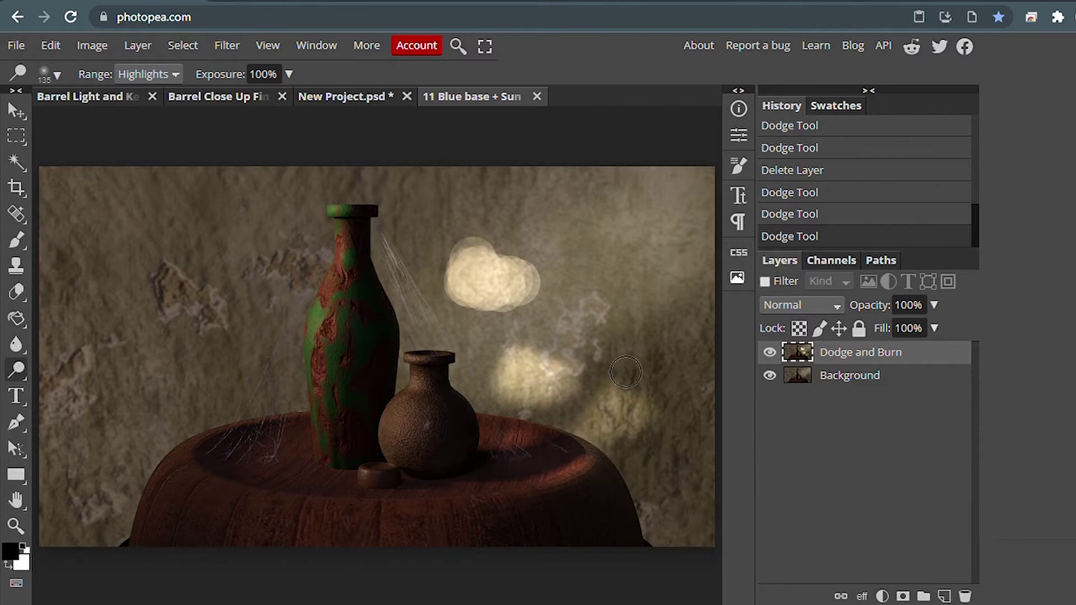
key(ctrl+z)
key(ctrl+z)
key(ctrl+z)
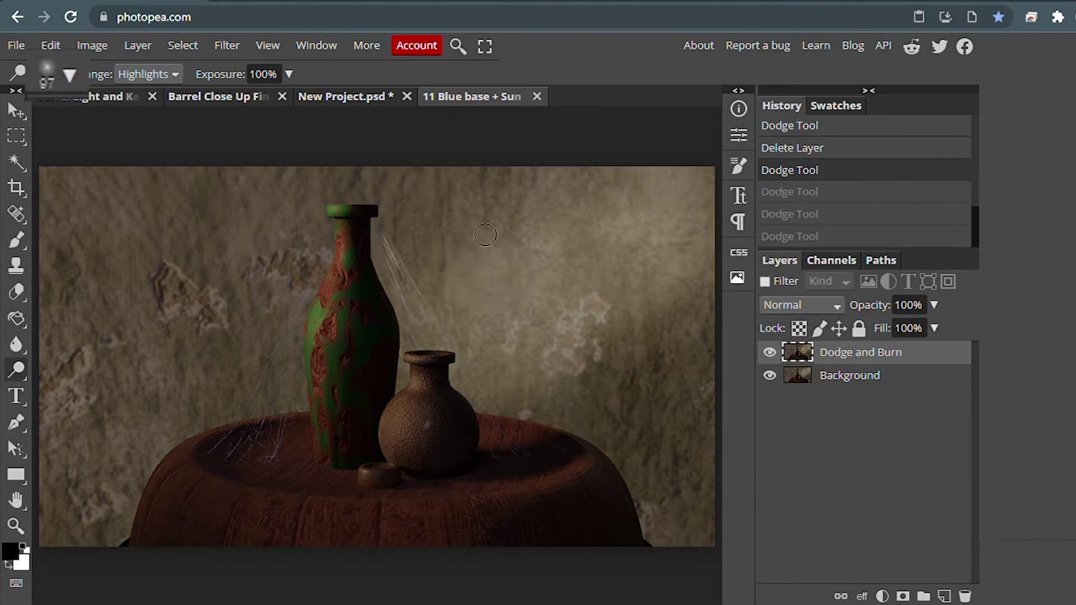
Step: Set the dodge brush to 288 px size and 100% hardness
click(68, 77)
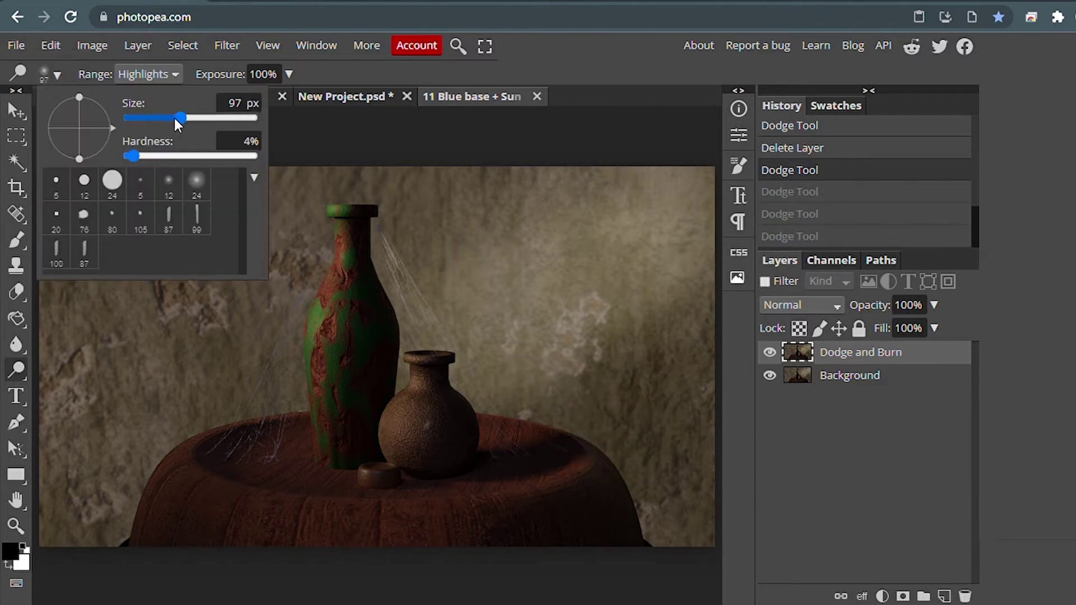
mouse_move(173, 118)
mouse_down()
mouse_move(224, 117)
mouse_move(206, 118)
mouse_up()
drag(133, 156, 254, 157)
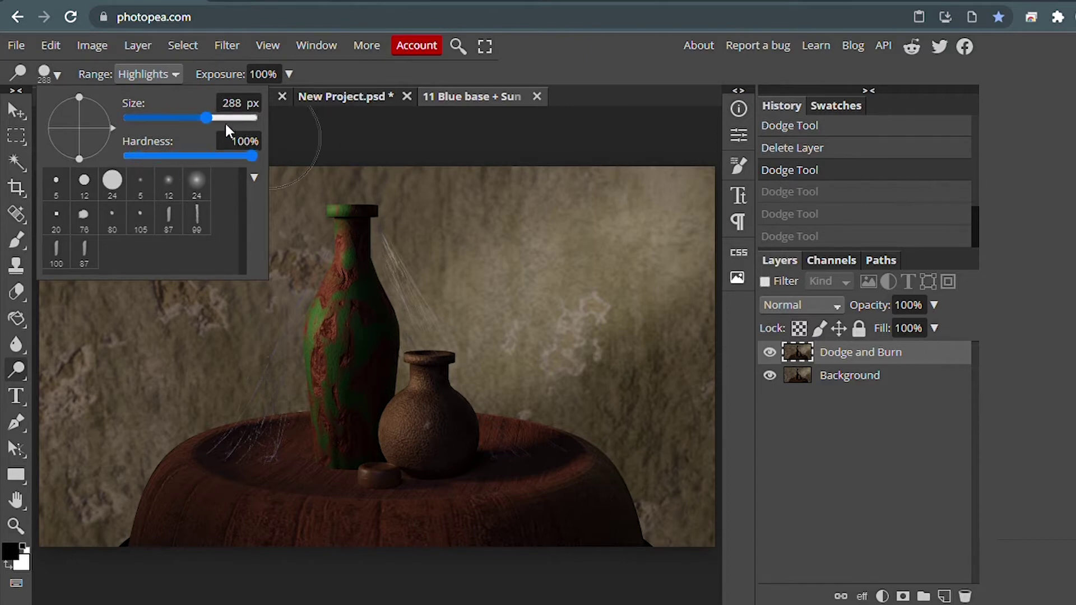
Step: Dodge the wall left of the bottle, then faintly again at minimum exposure
click(288, 74)
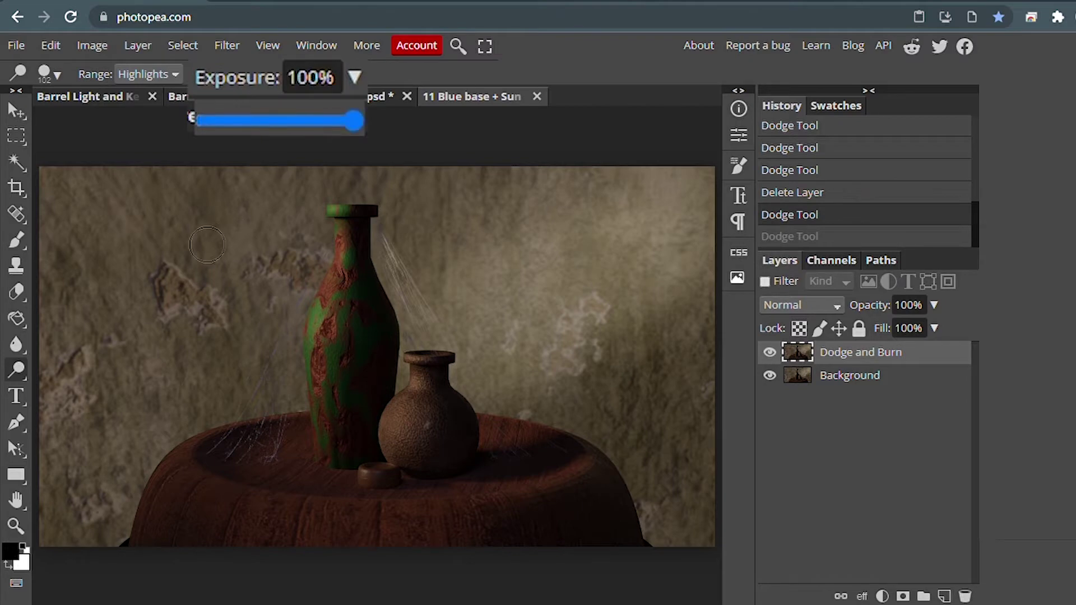
drag(207, 245, 243, 245)
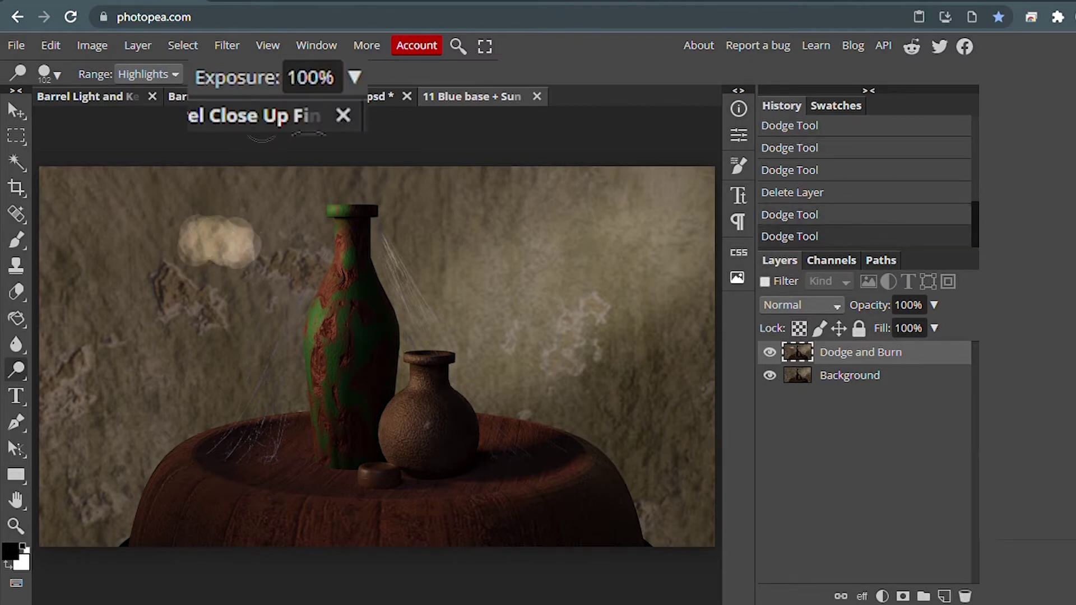
click(354, 79)
drag(225, 129, 208, 127)
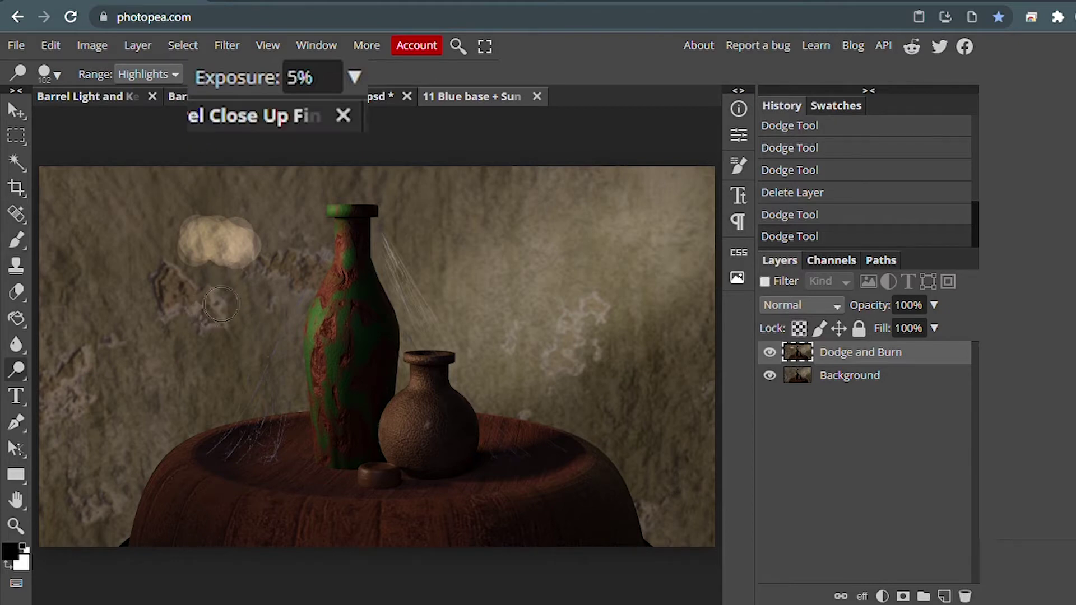
drag(249, 313, 293, 288)
Step: Raise dodge exposure to 26%, lighten the upper-left wall patch, and undo the latest stroke
click(354, 78)
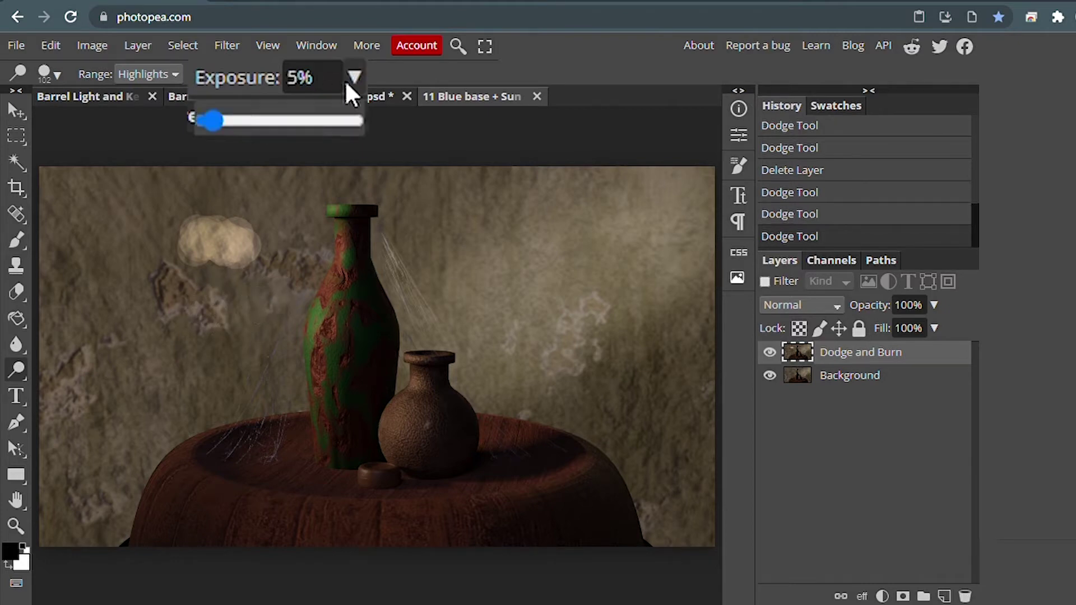
click(250, 126)
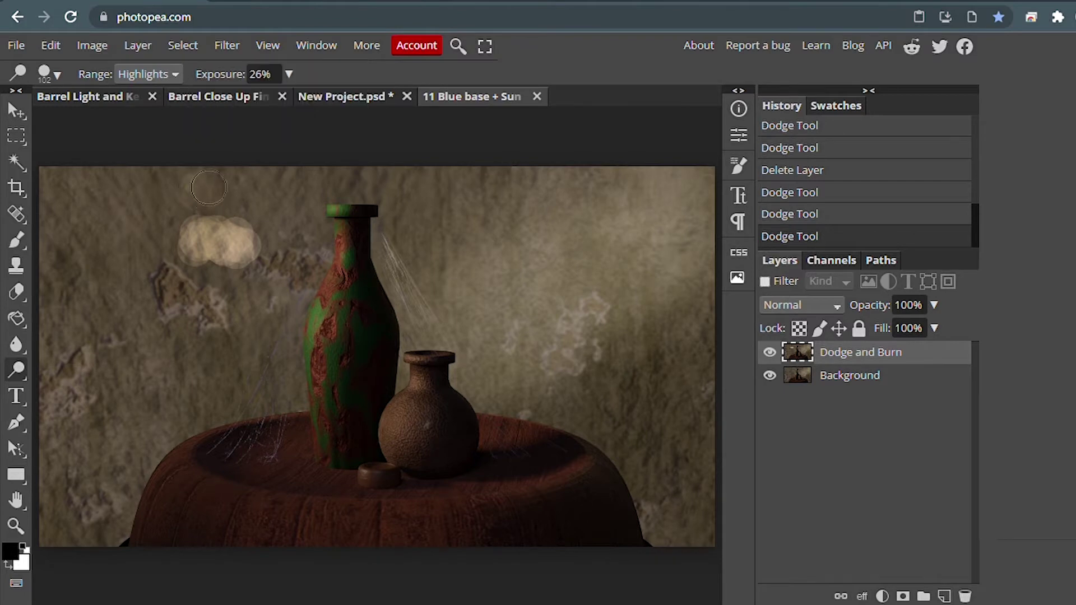
drag(235, 200, 186, 189)
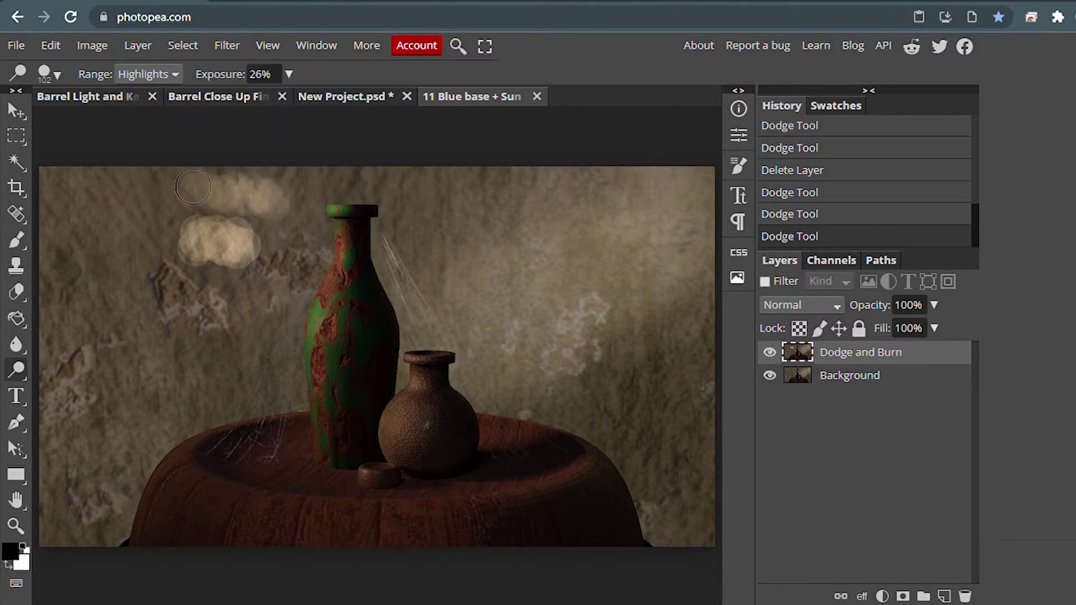
key(ctrl+z)
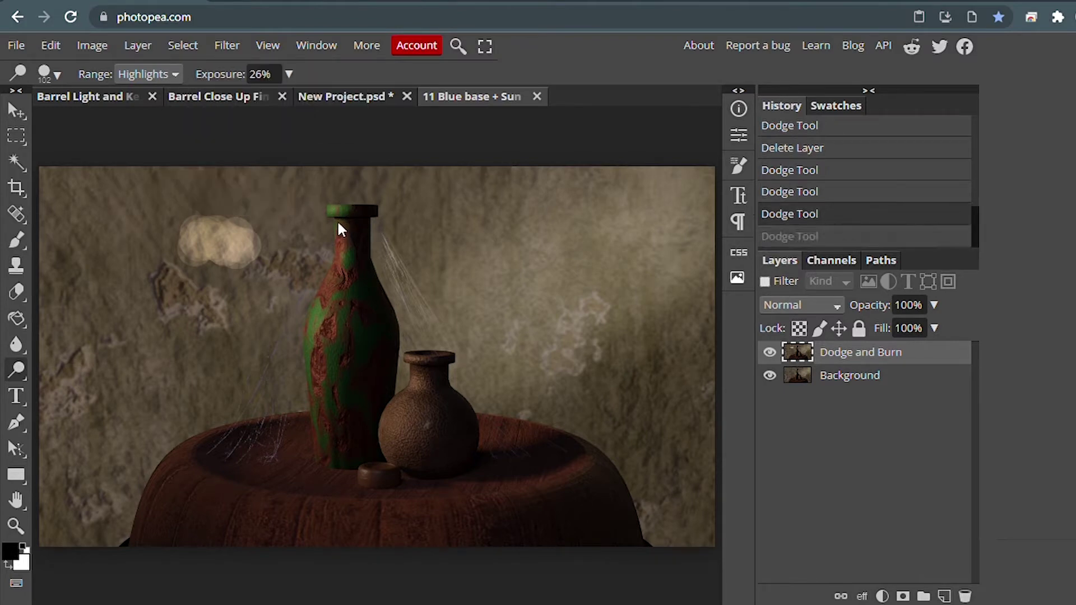
Step: Undo one more stroke, then dodge chart strips with Highlights, Midtones and Shadows ranges
key(ctrl+z)
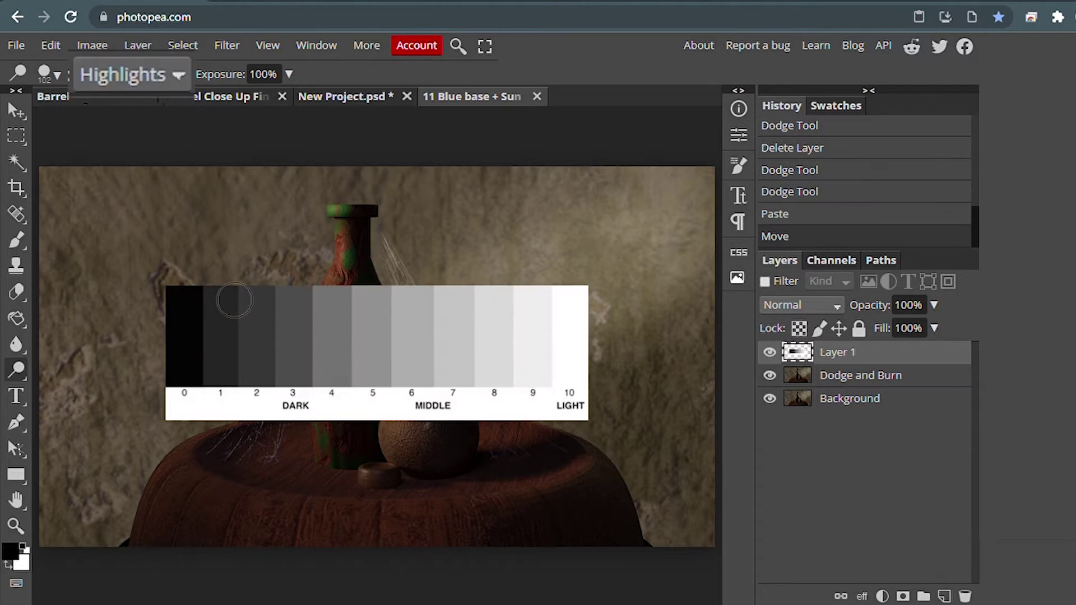
drag(202, 340, 580, 341)
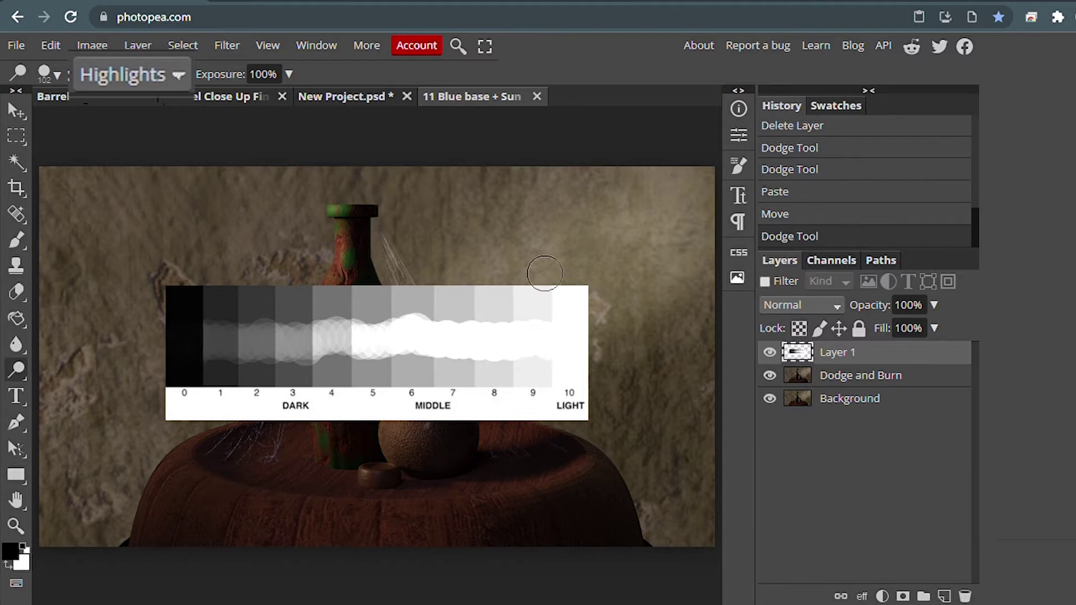
click(149, 75)
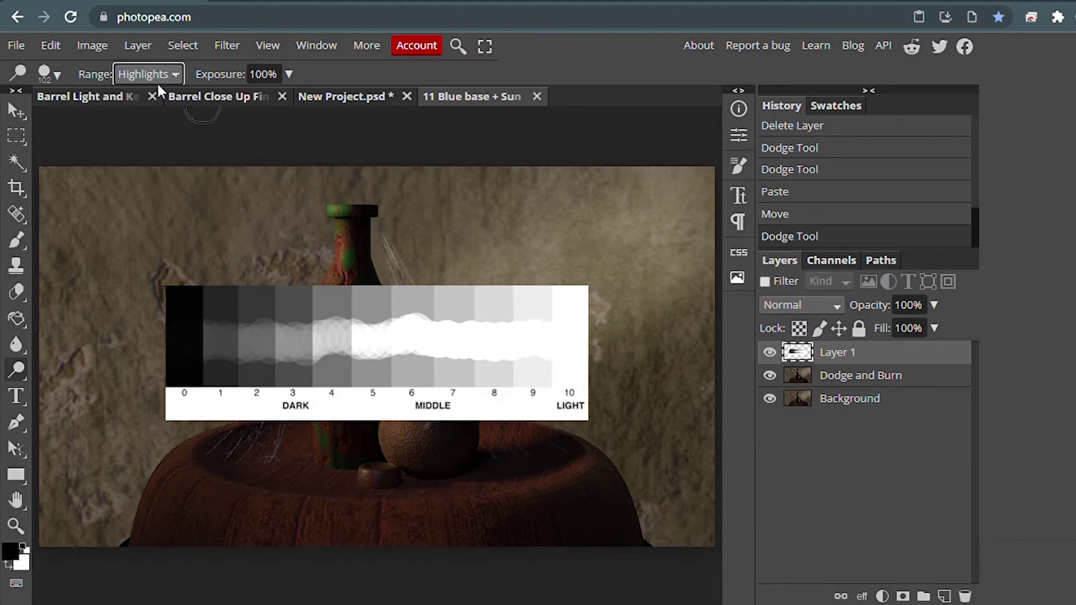
click(154, 101)
drag(180, 302, 562, 286)
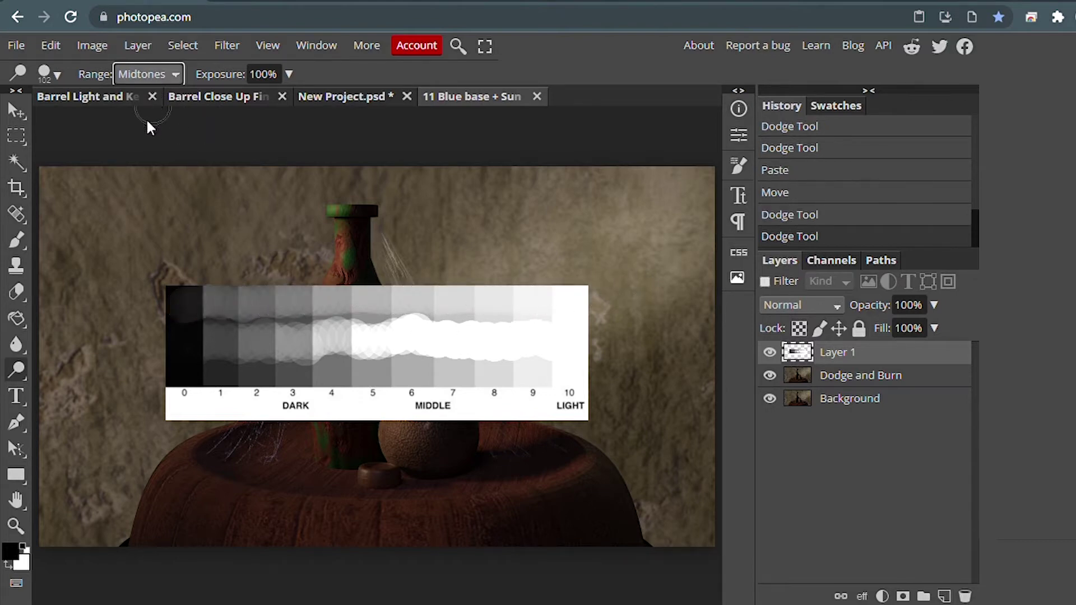
mouse_move(187, 385)
mouse_down()
mouse_move(287, 367)
mouse_move(577, 381)
mouse_up()
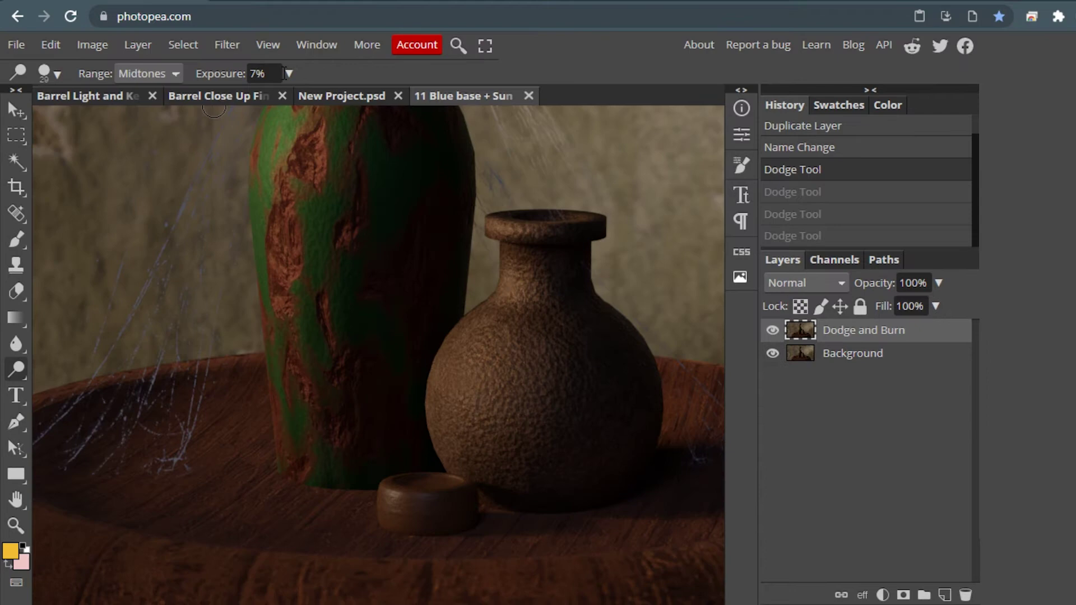
Step: Set dodge exposure to 2% and brighten the green bottle's base
click(288, 73)
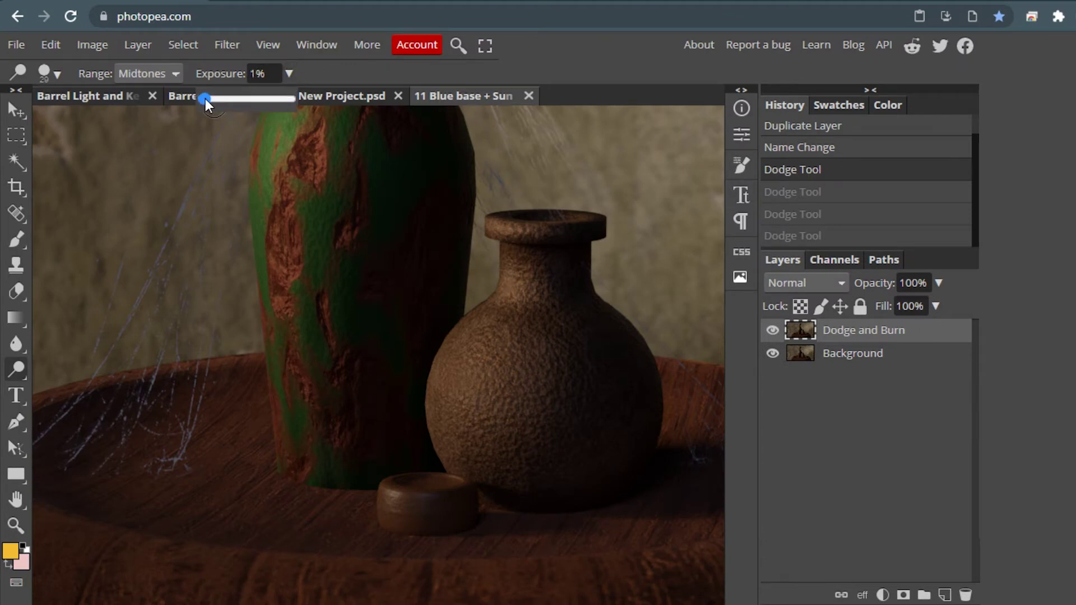
click(296, 424)
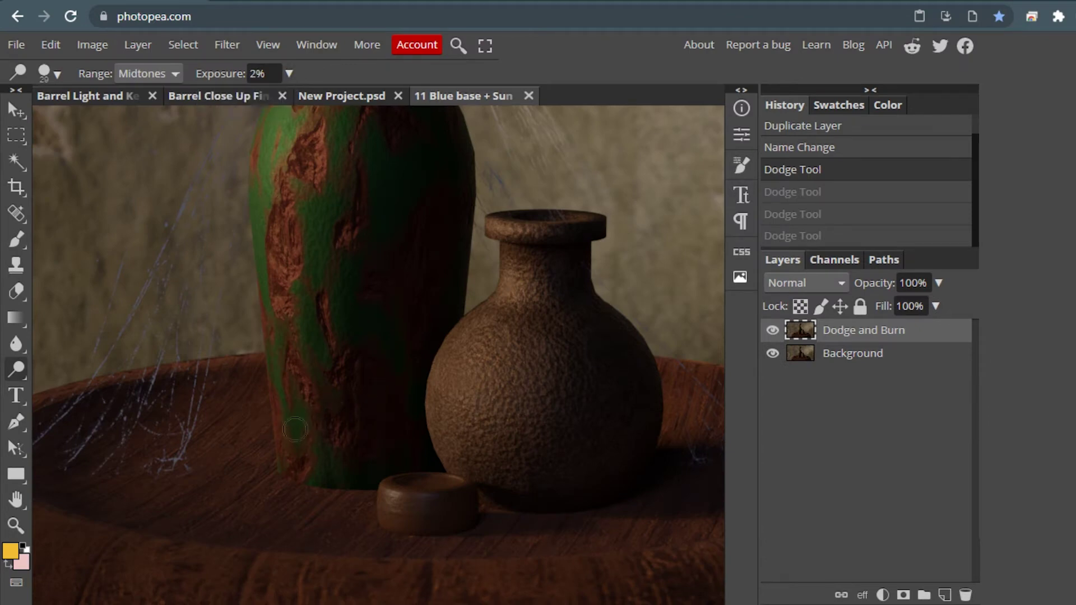
drag(296, 435, 325, 465)
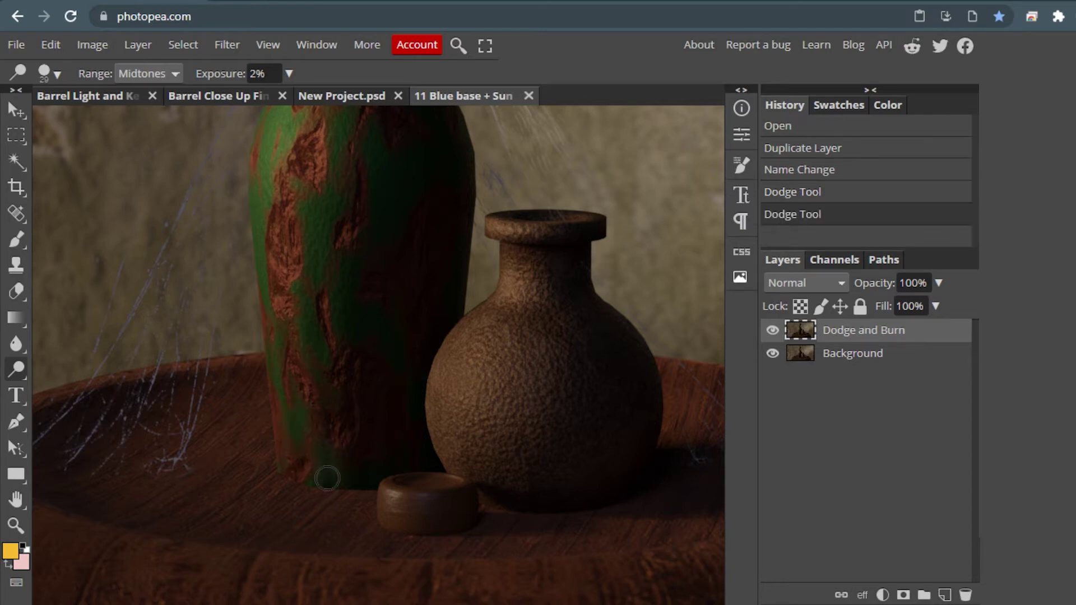
drag(328, 481, 329, 479)
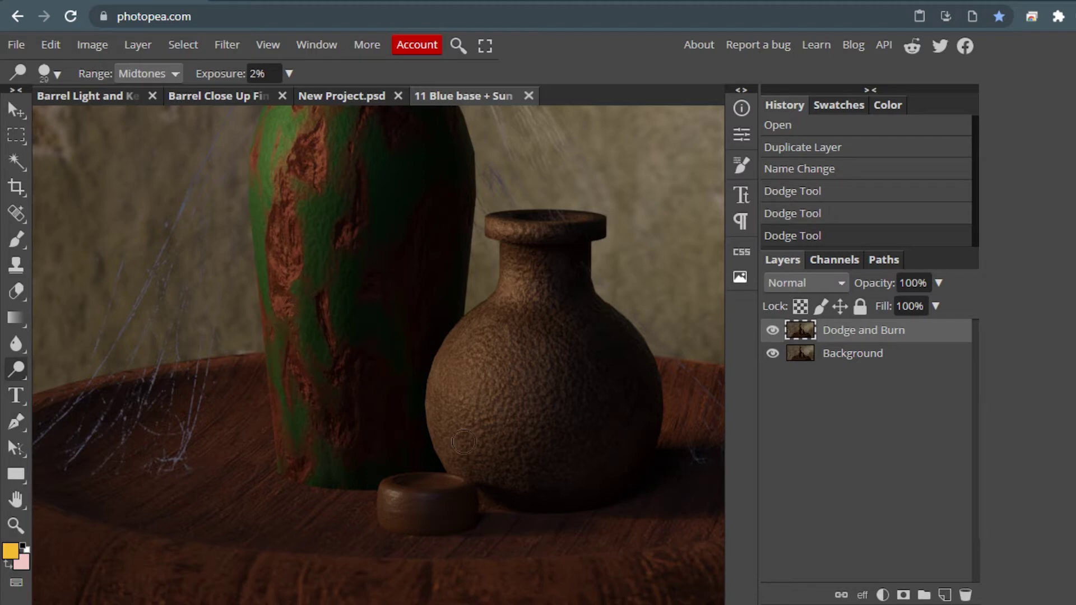
Step: Toggle the dodge layer's visibility to compare before and after, then fit the image in view
click(772, 331)
click(773, 331)
key(z)
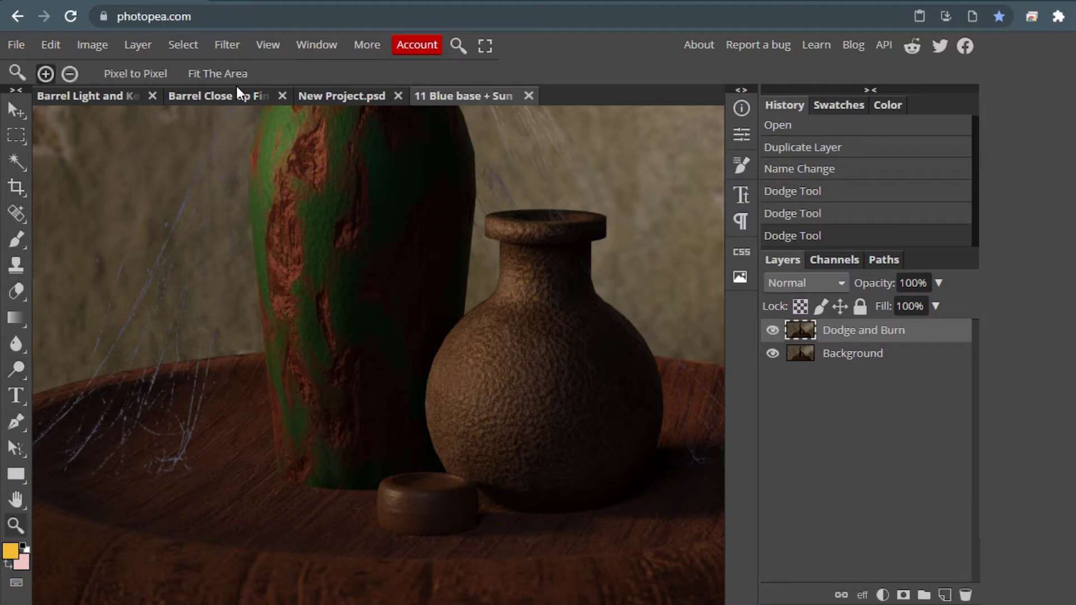
click(230, 74)
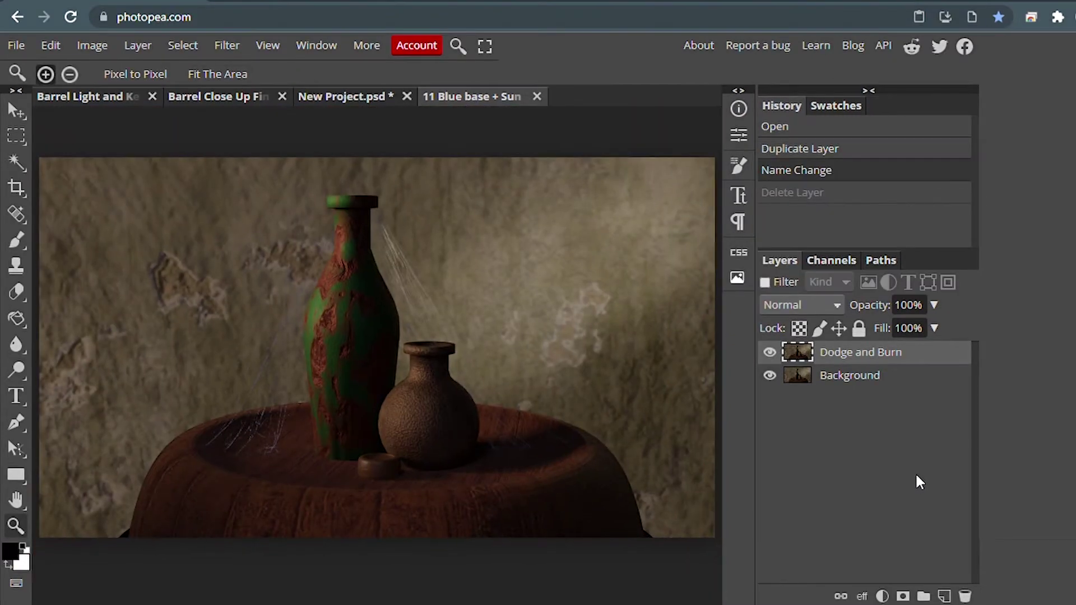
Step: Delete the old layer, add a new one above Background, and name it 'Dodge and Burn'
click(965, 597)
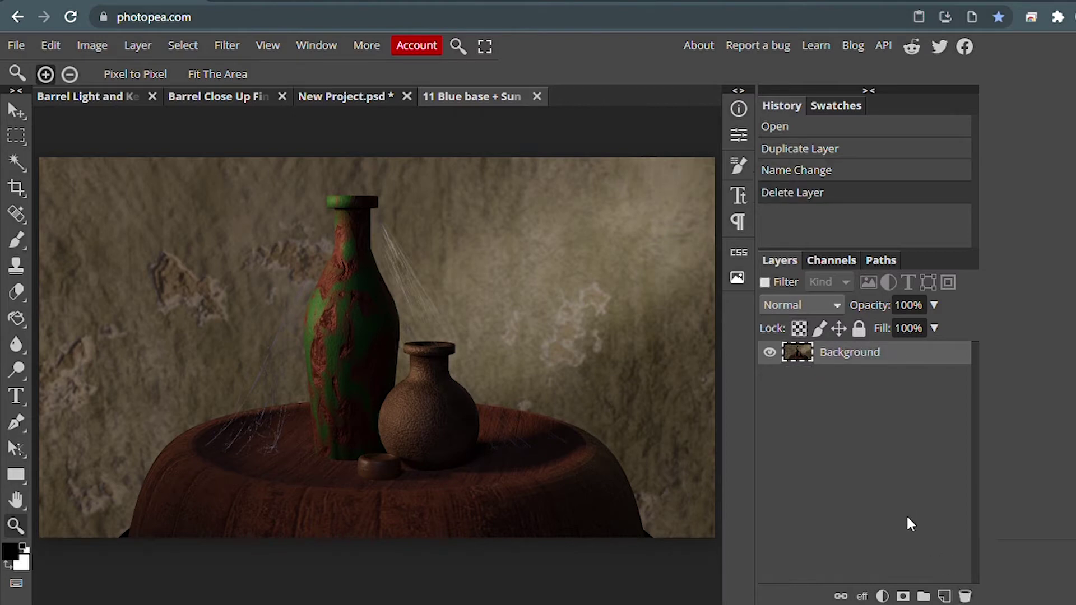
click(944, 595)
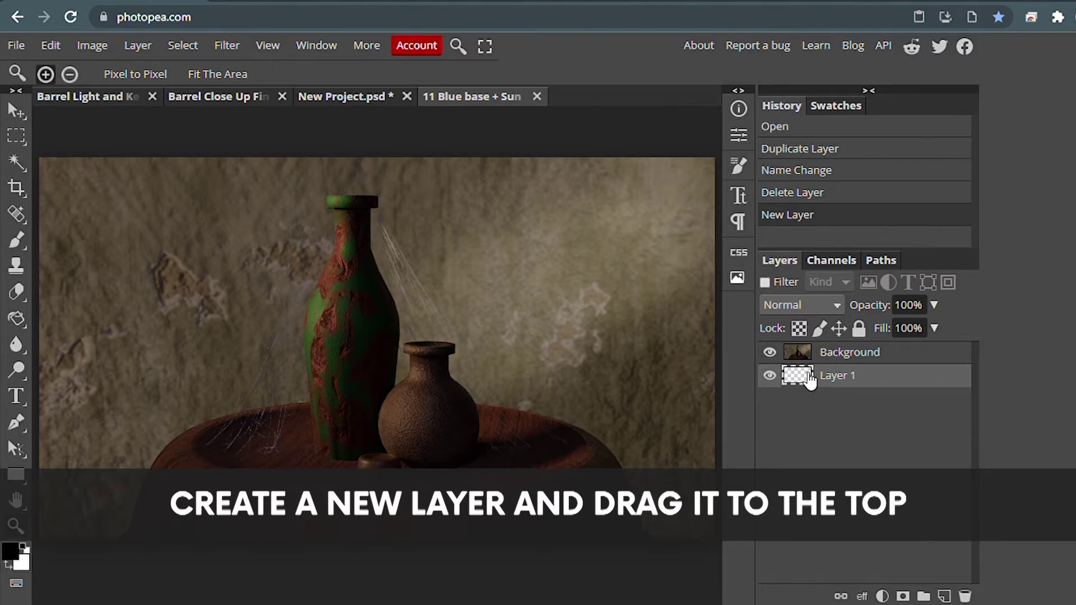
drag(807, 379, 806, 353)
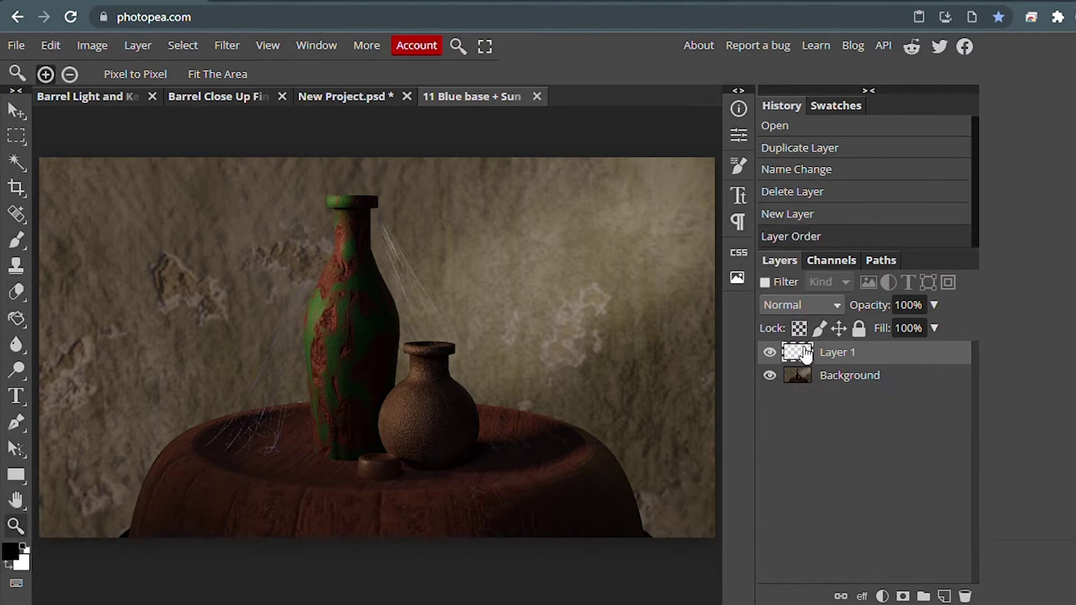
double_click(841, 358)
text(Do)
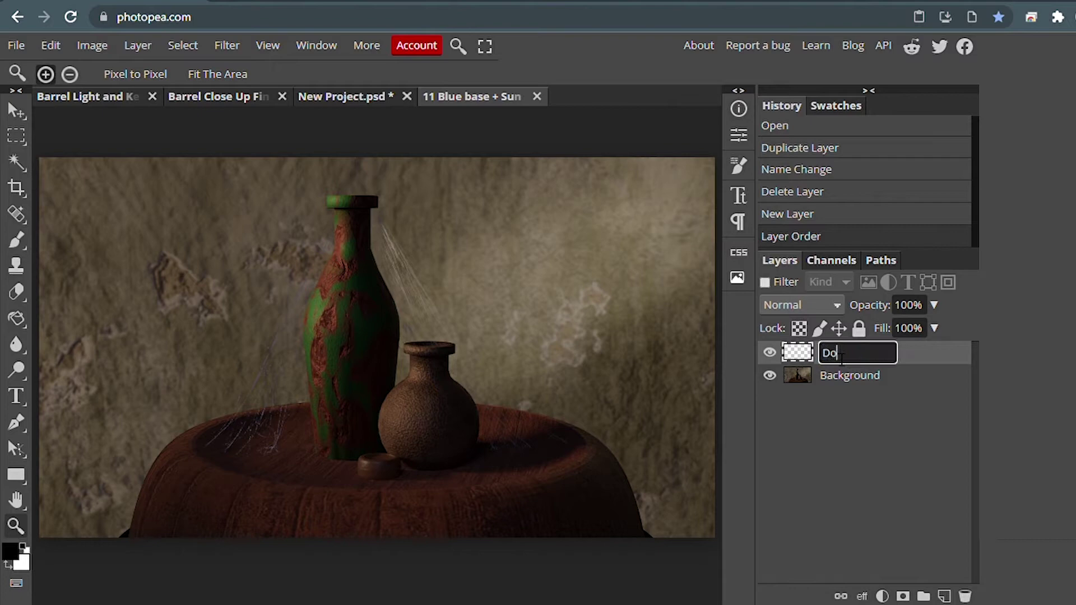
text(urn)
key(Return)
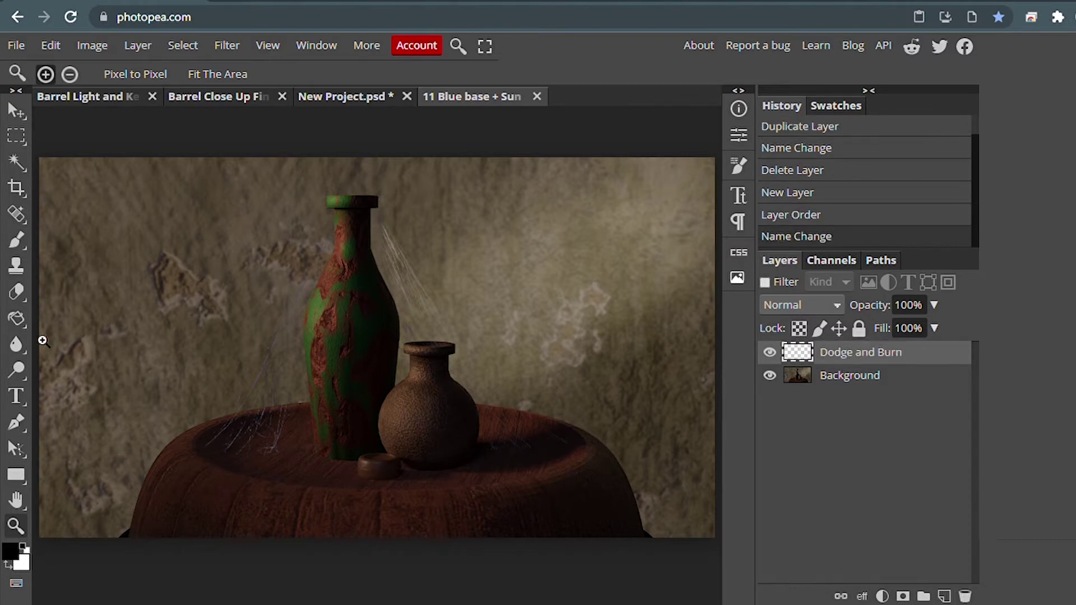
Step: Paint-bucket fill the Dodge and Burn layer with gray 808080 and set it to Soft Light
click(17, 314)
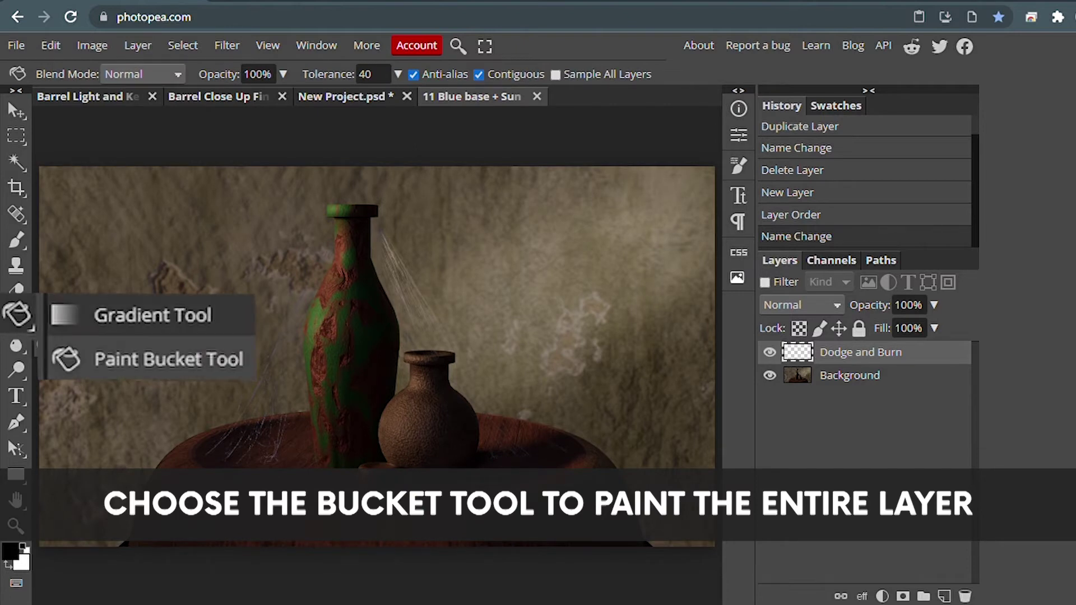
click(143, 360)
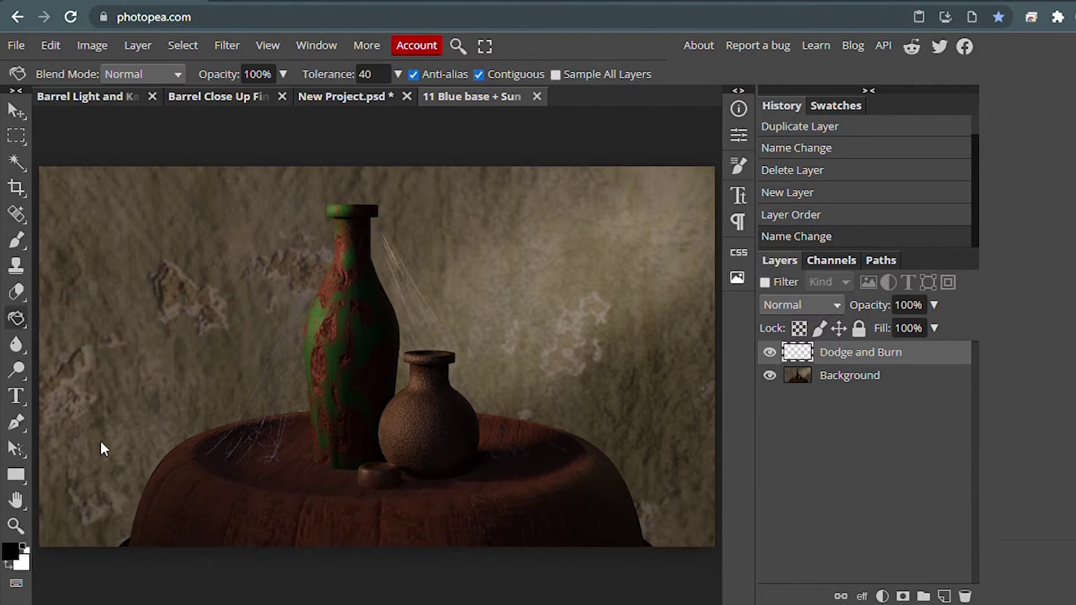
click(27, 553)
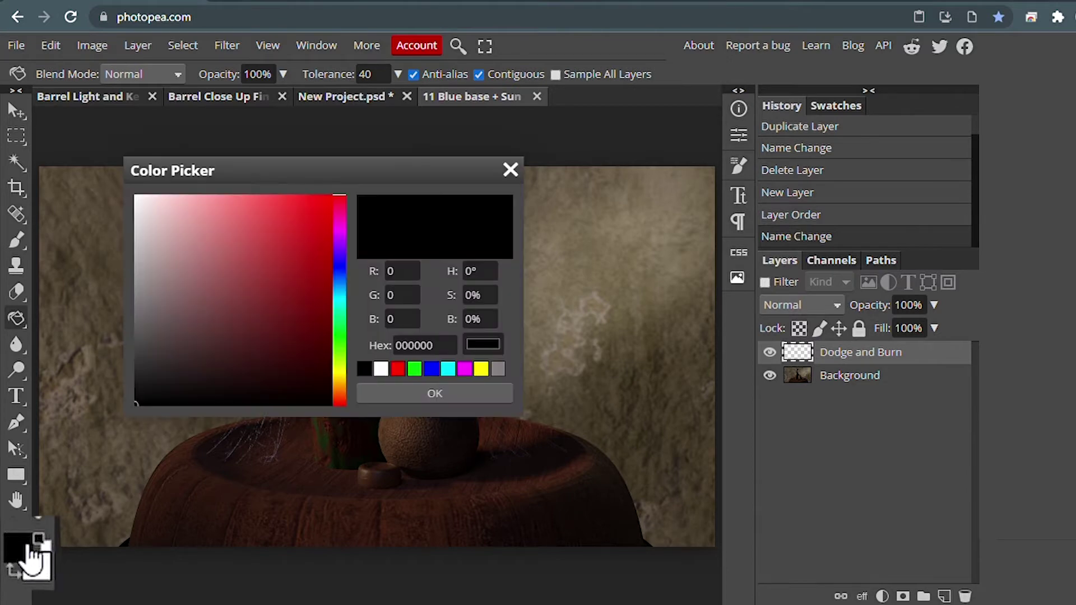
click(498, 368)
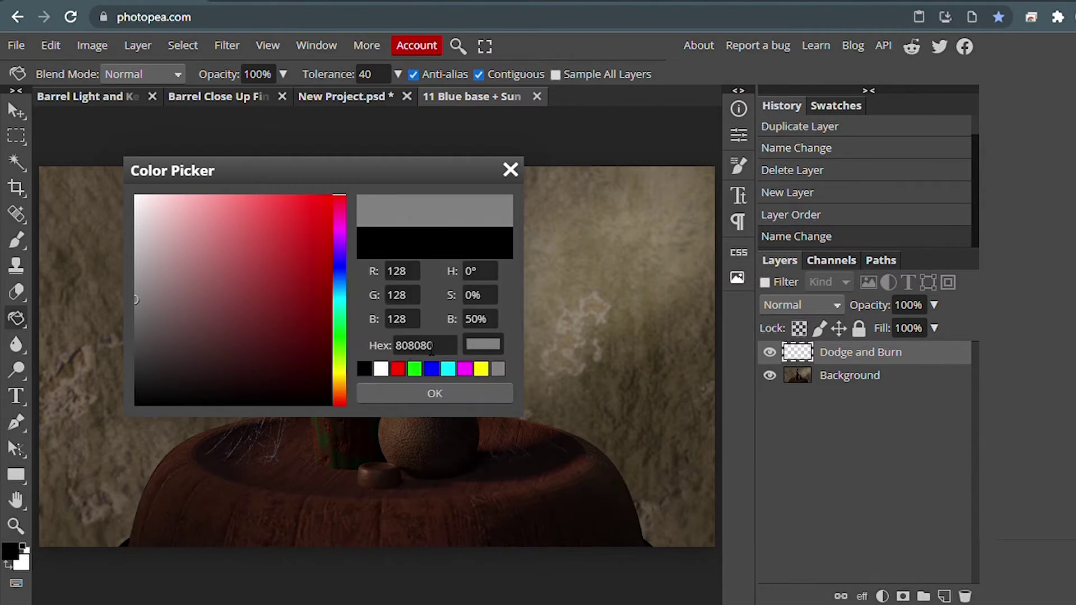
click(465, 388)
click(469, 329)
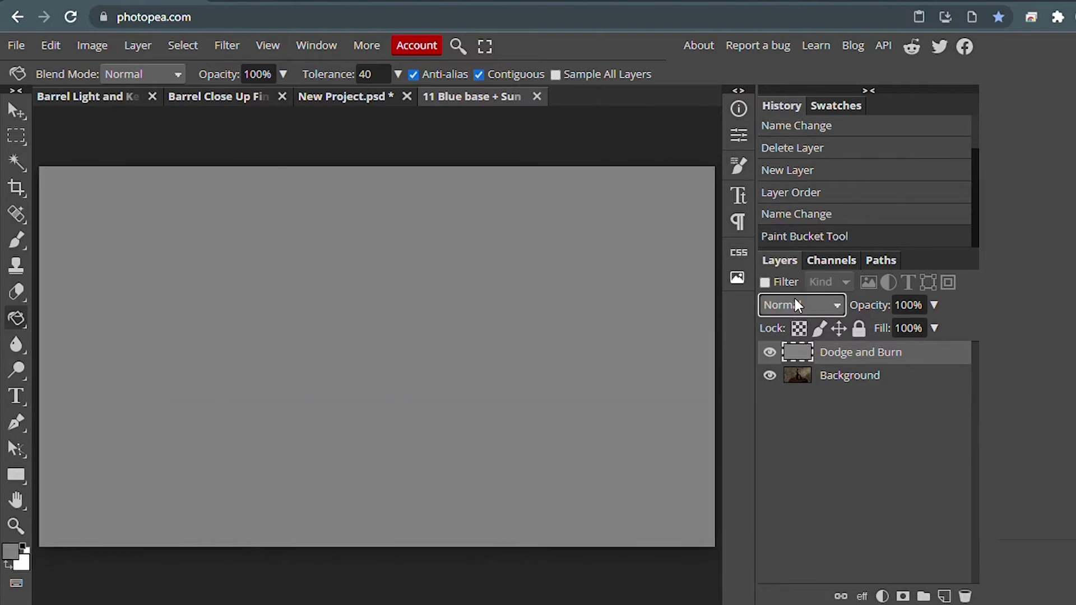
click(788, 227)
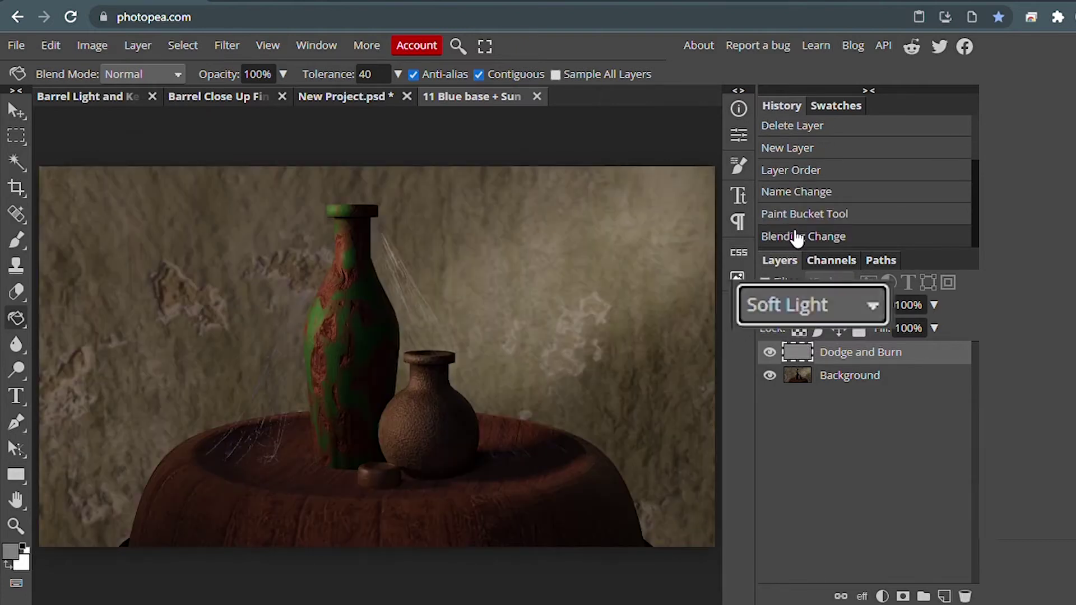
click(771, 353)
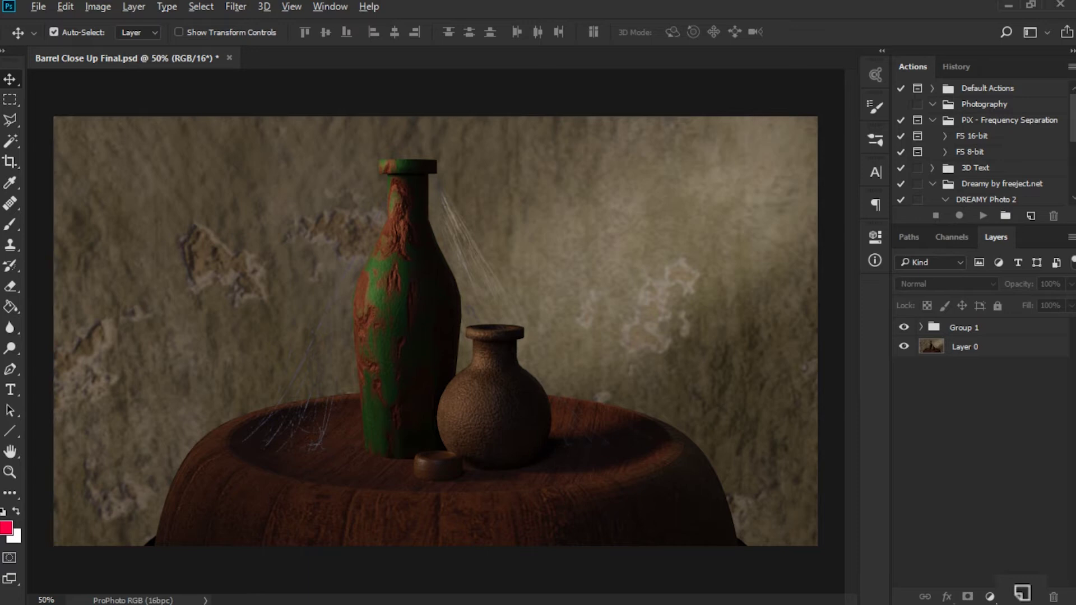
Step: Create a new gray-labelled layer in Soft Light mode, filled with 50% gray
alt+click(1023, 594)
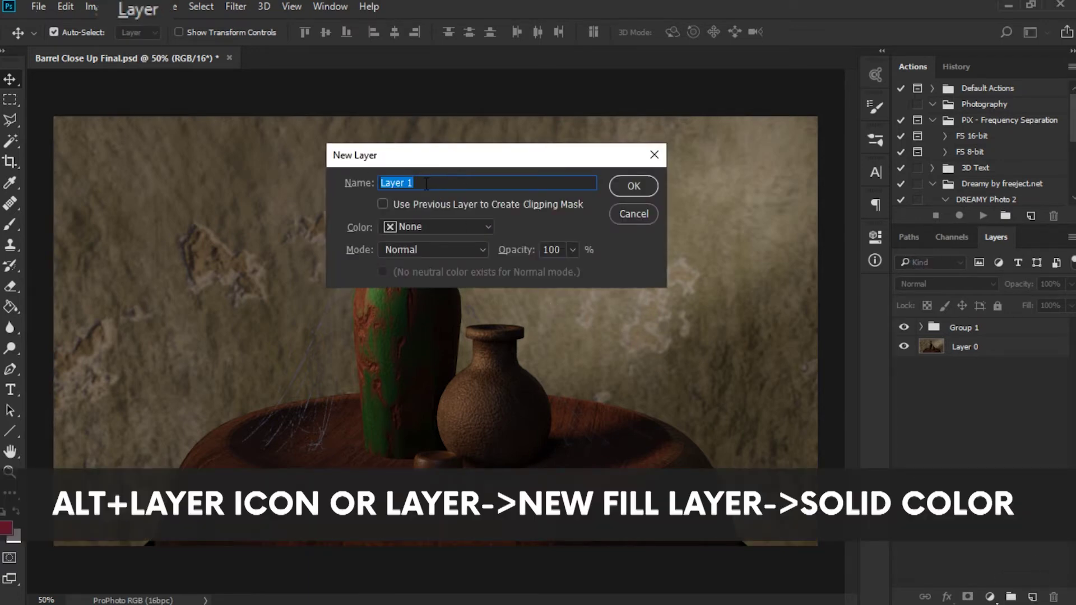
click(427, 225)
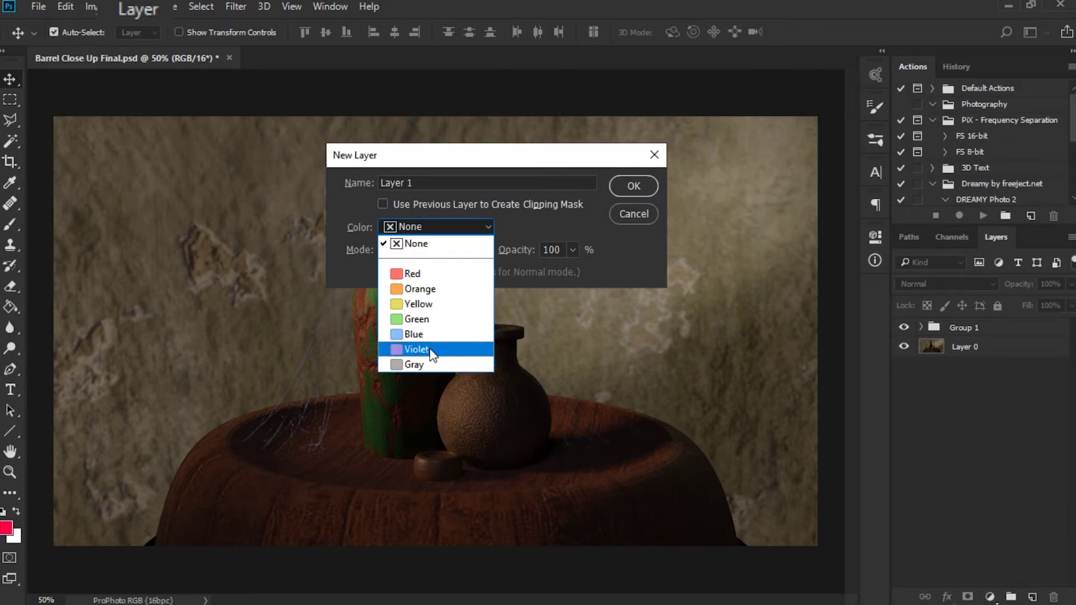
click(426, 365)
click(418, 252)
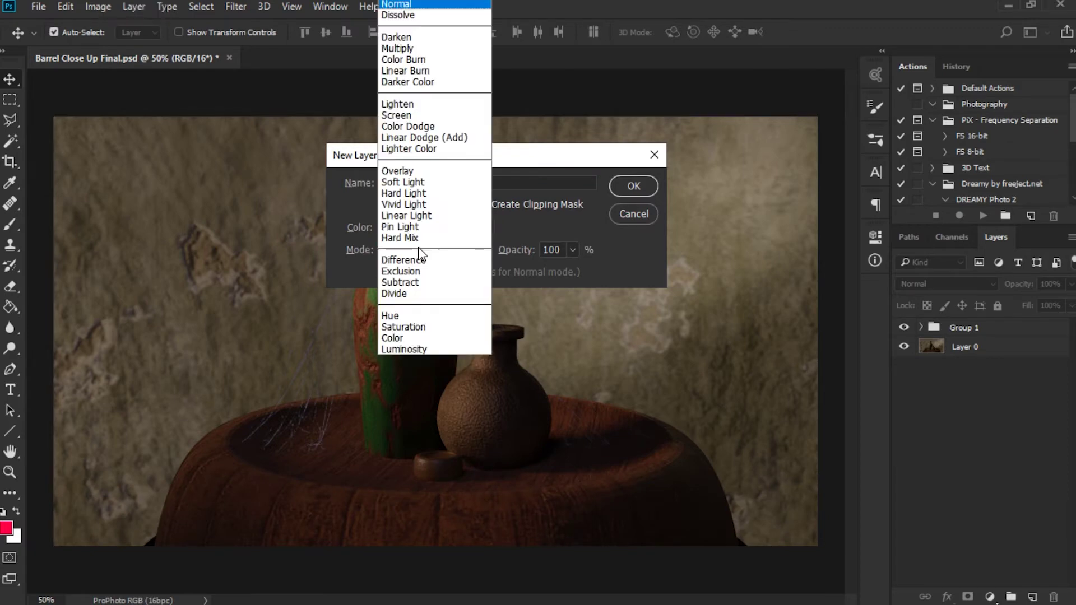
click(430, 181)
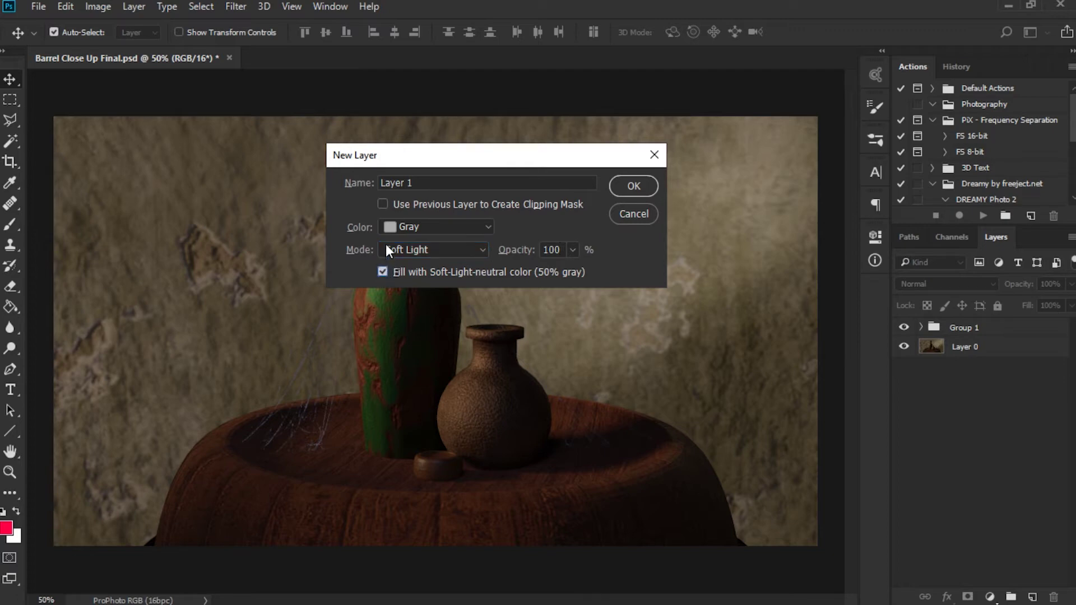
click(632, 185)
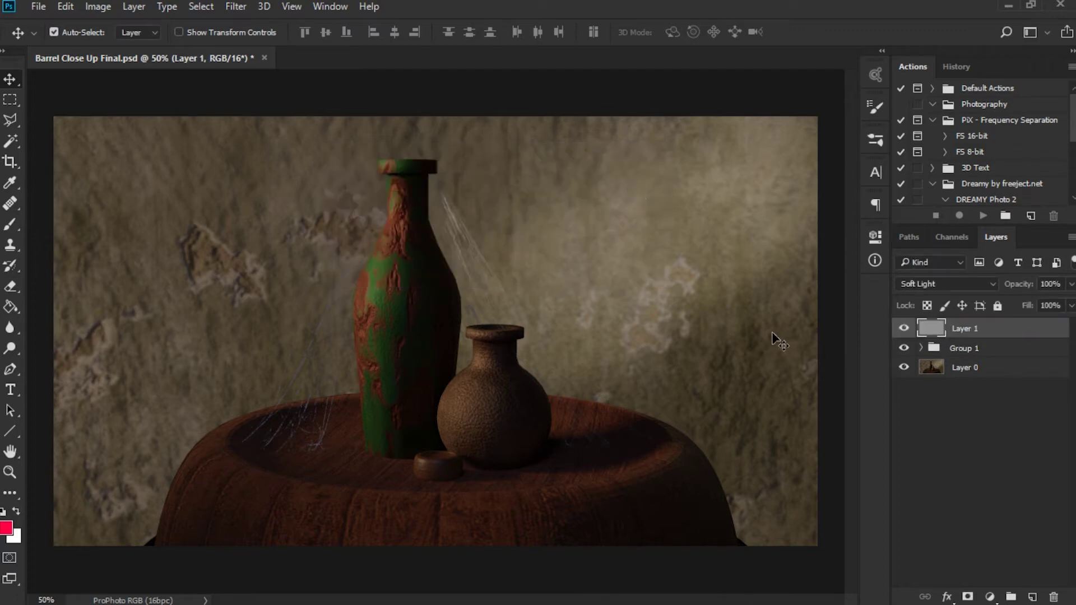
Step: Zoom into the bottle base, test and undo dark and white brush strokes, then lower brush opacity
click(904, 329)
key(z)
click(356, 482)
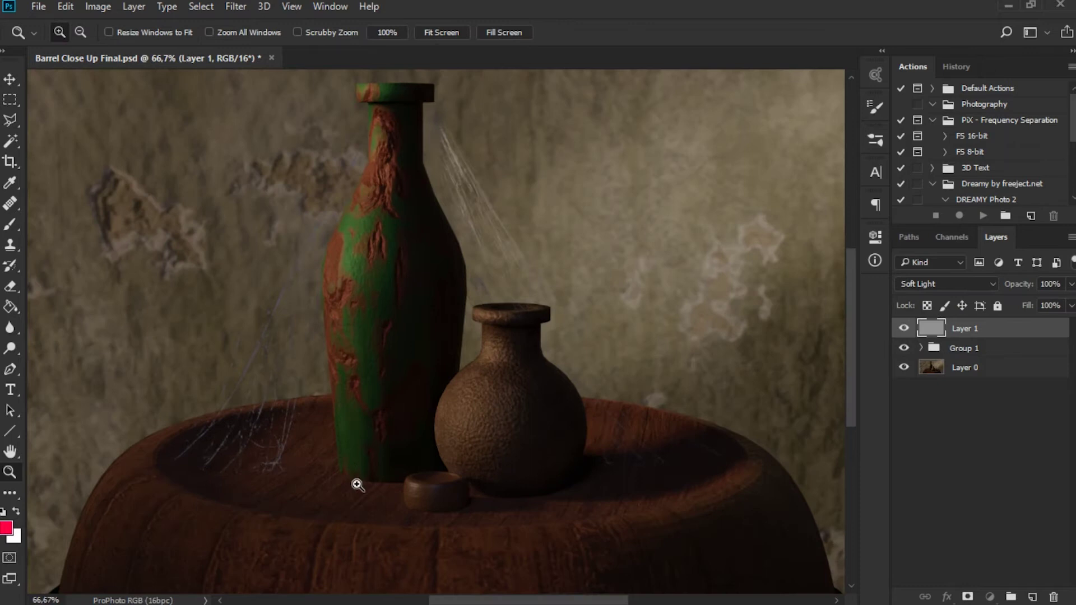
click(378, 447)
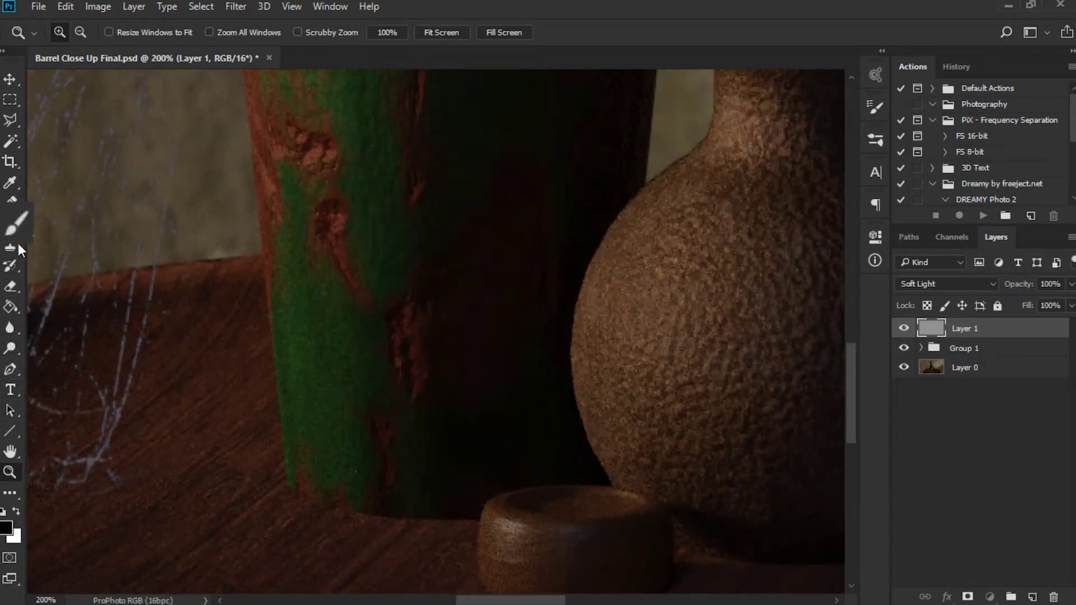
click(17, 223)
drag(361, 378, 383, 372)
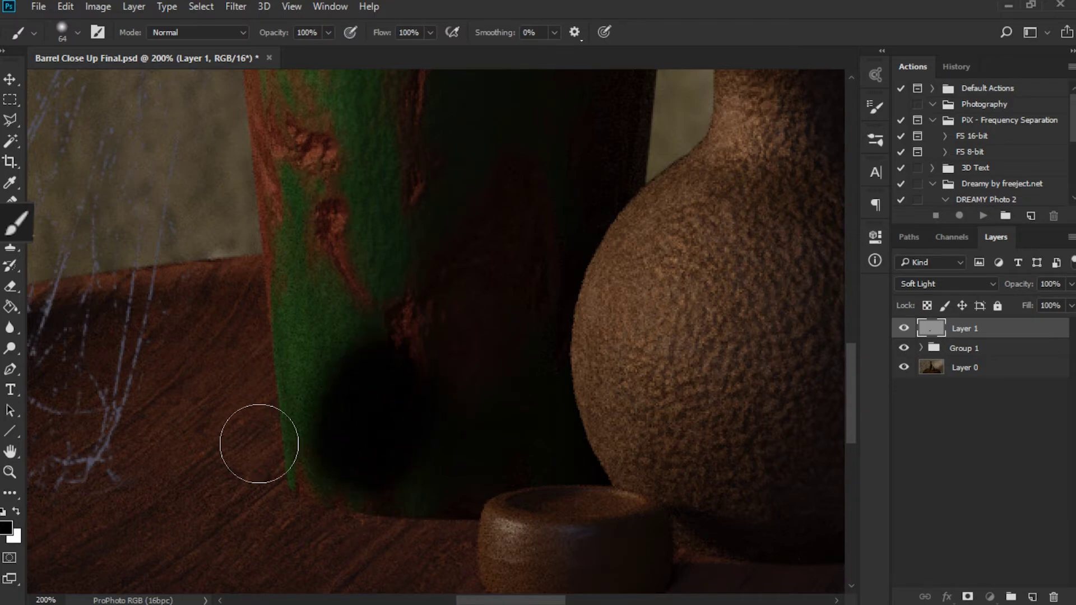
key(ctrl+z)
click(16, 510)
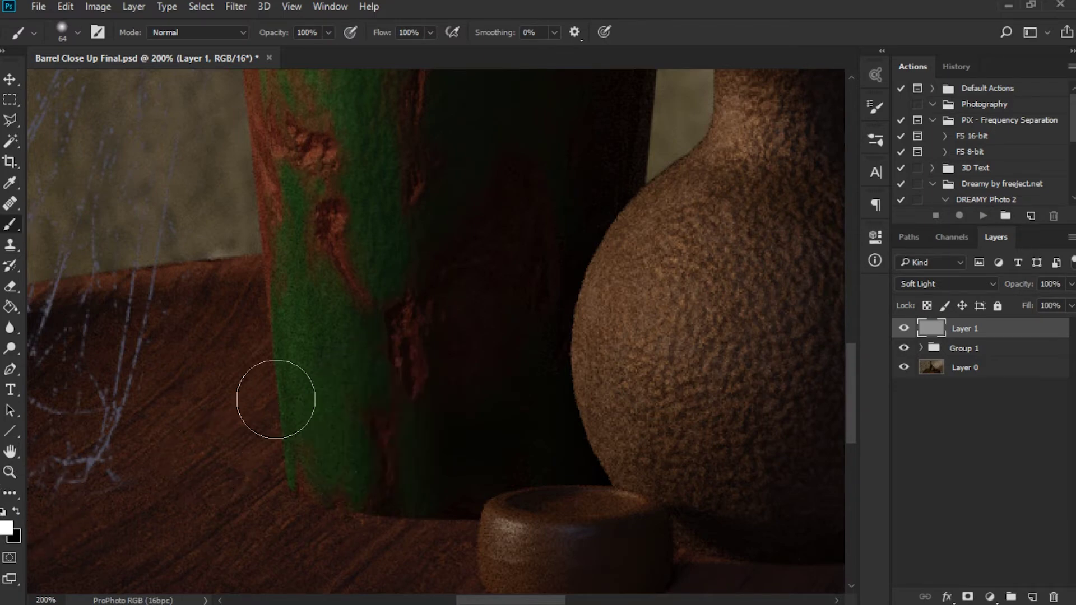
mouse_move(276, 384)
mouse_down()
mouse_move(390, 365)
mouse_move(384, 416)
mouse_up()
key(ctrl+z)
drag(294, 52, 264, 52)
Step: Try a first light stroke, zoom into the bottle base, and test brush opacity at 44% and 21%
drag(312, 372, 353, 389)
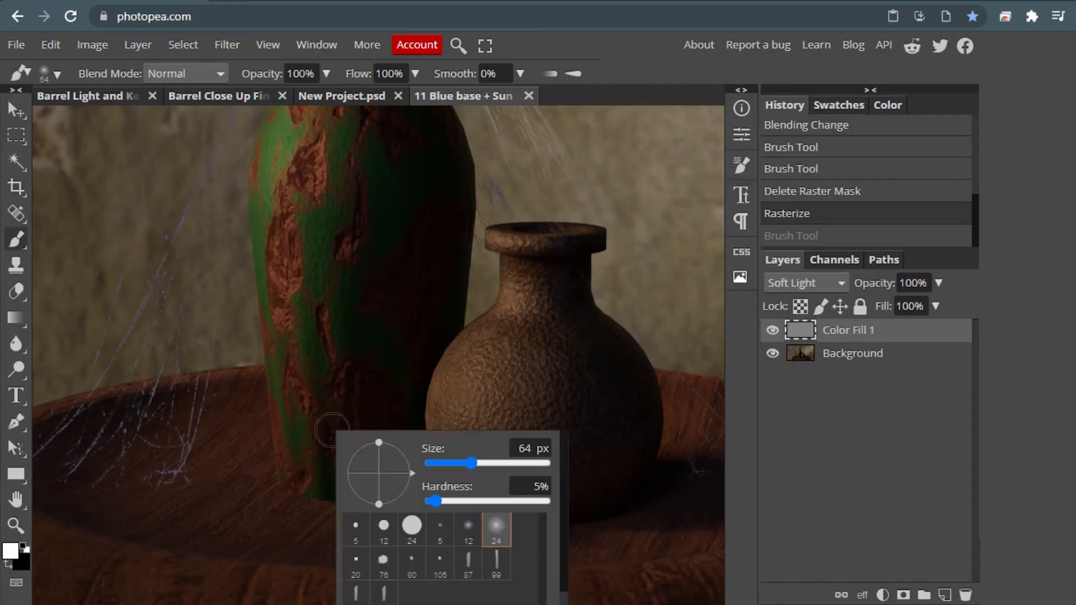
mouse_move(546, 463)
mouse_down()
mouse_move(448, 461)
mouse_move(461, 462)
mouse_up()
key(z)
click(312, 385)
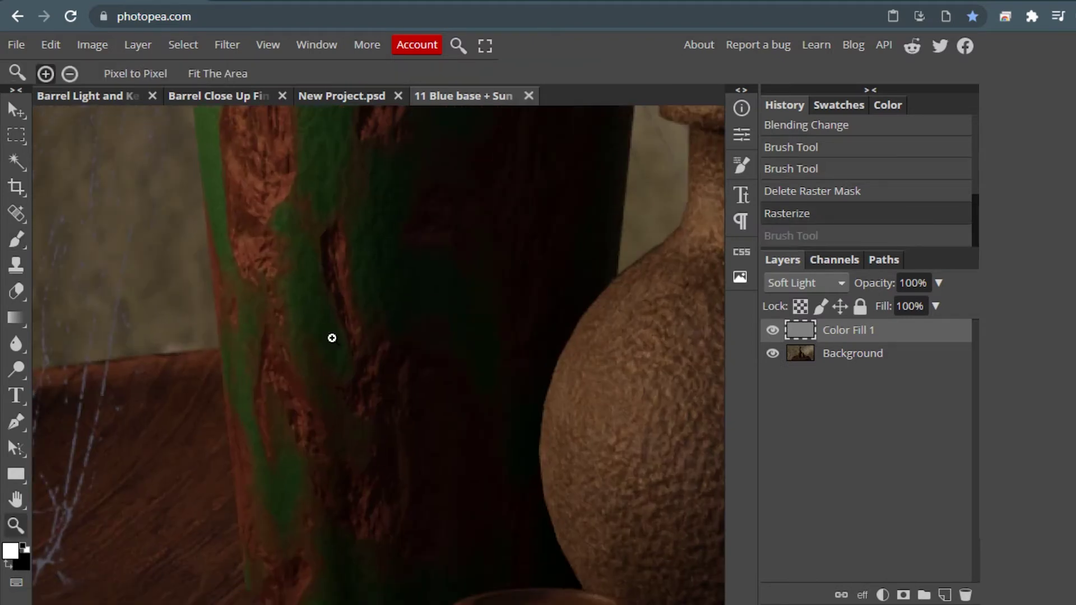
click(18, 239)
click(306, 75)
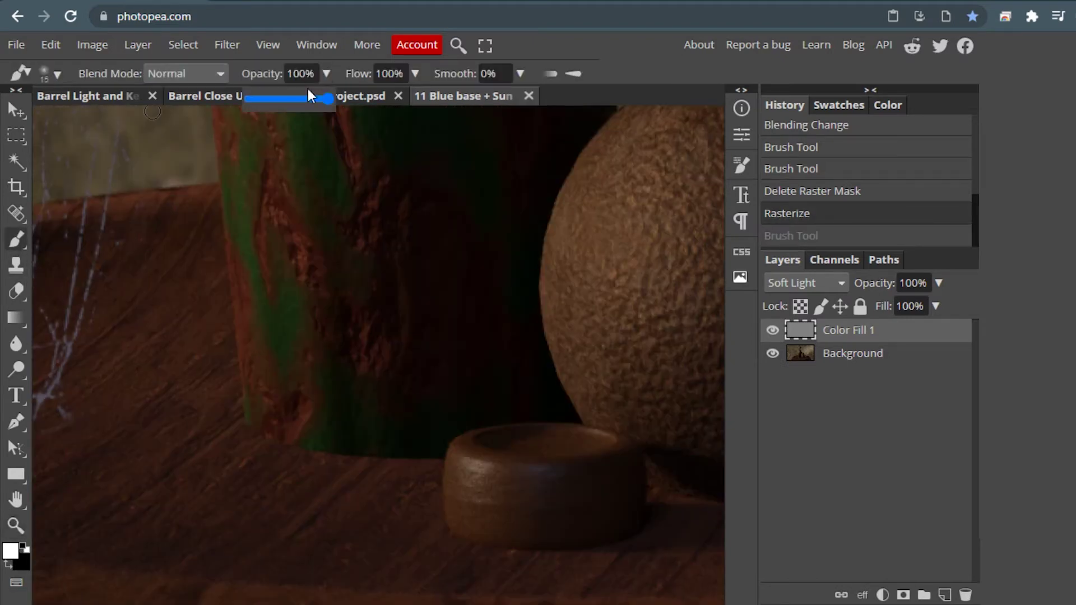
drag(308, 98, 285, 99)
drag(347, 376, 346, 425)
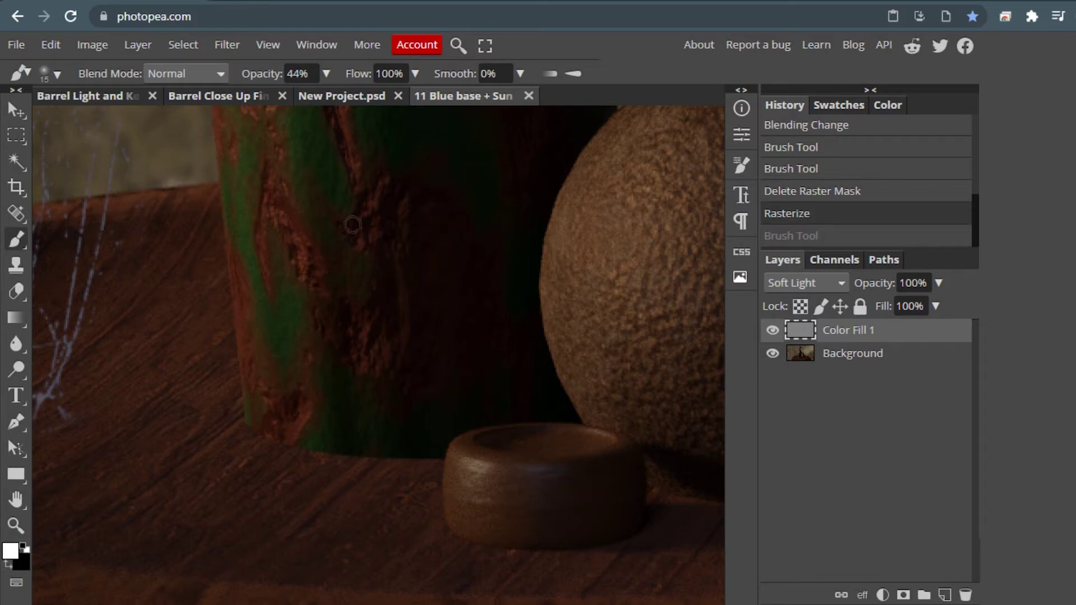
key(ctrl+z)
drag(286, 98, 269, 99)
key(ctrl+shift+z)
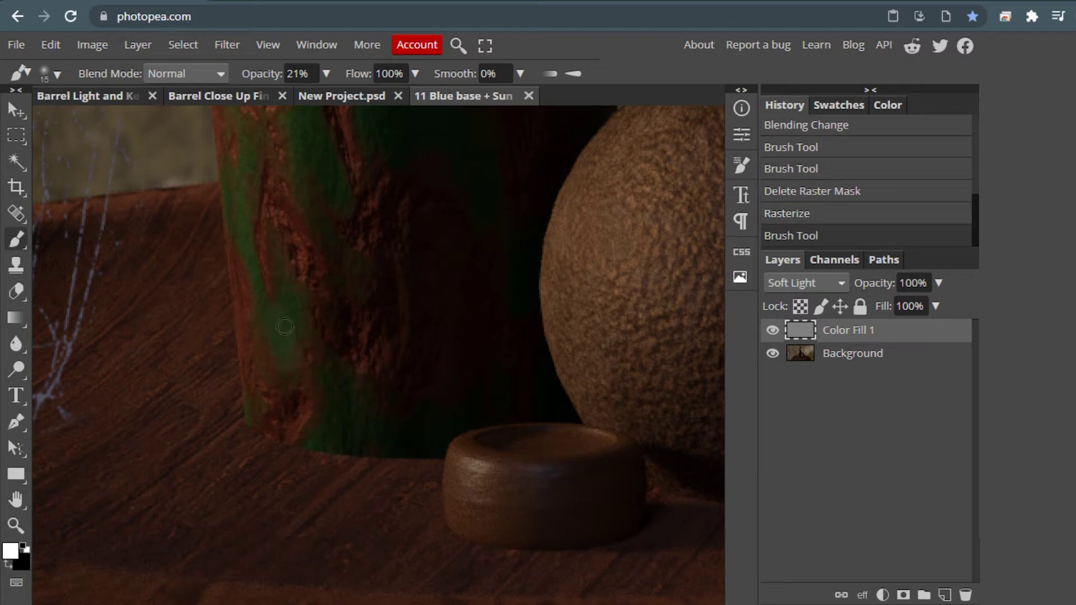
Step: Dab light strokes on the bottle's green strip at 15% opacity, undoing unwanted ones
click(269, 319)
key(ctrl+z)
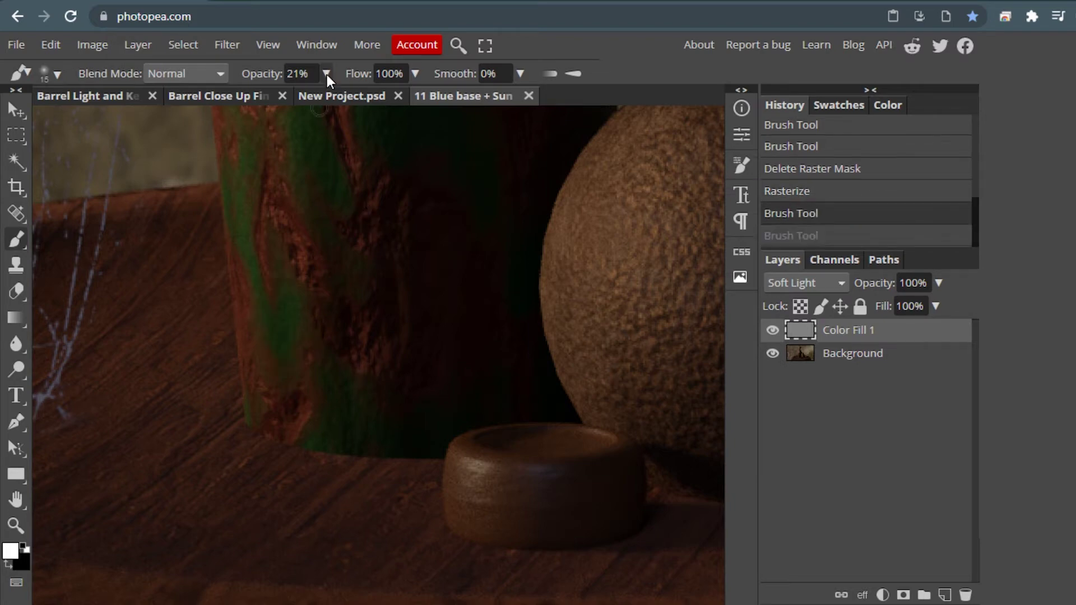
click(325, 73)
drag(268, 99, 261, 99)
click(275, 320)
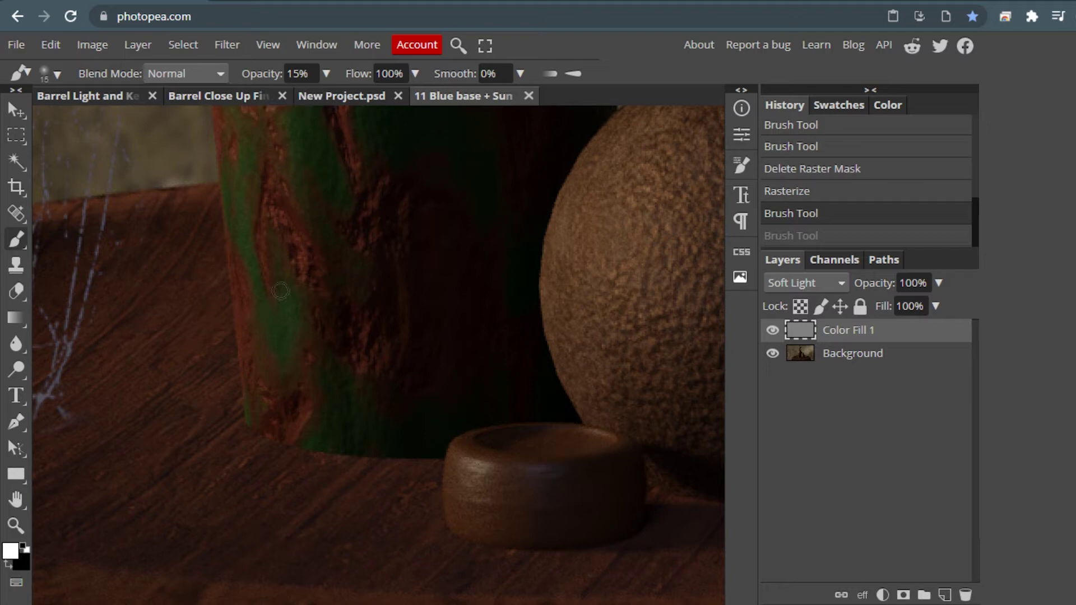
click(259, 288)
scroll(396, 232, up, 3)
key(ctrl+z)
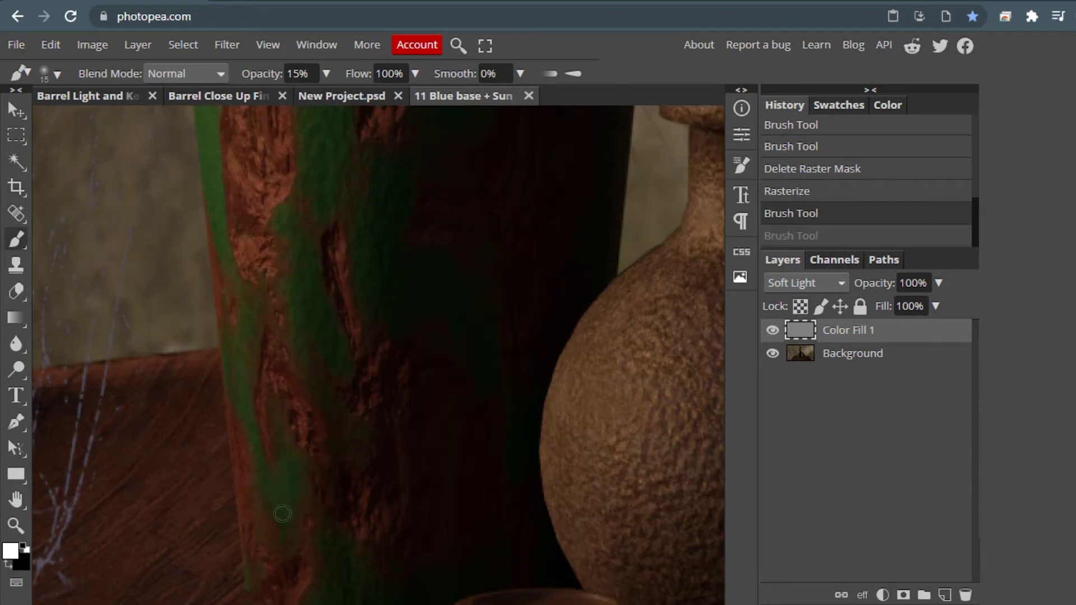
click(282, 514)
click(266, 476)
click(261, 452)
click(265, 475)
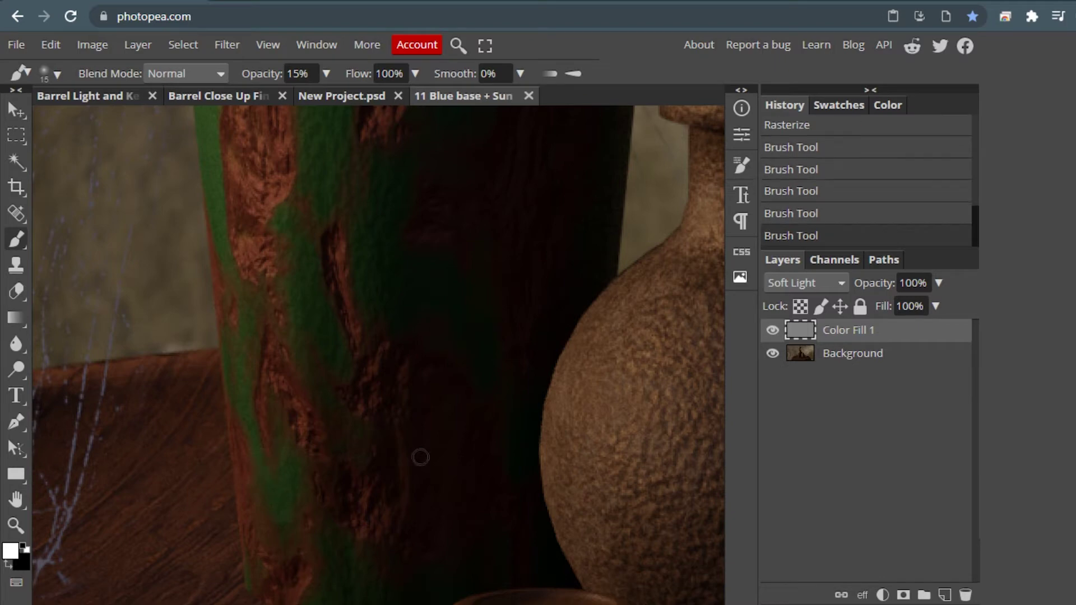
key(ctrl+z)
key(ctrl+z)
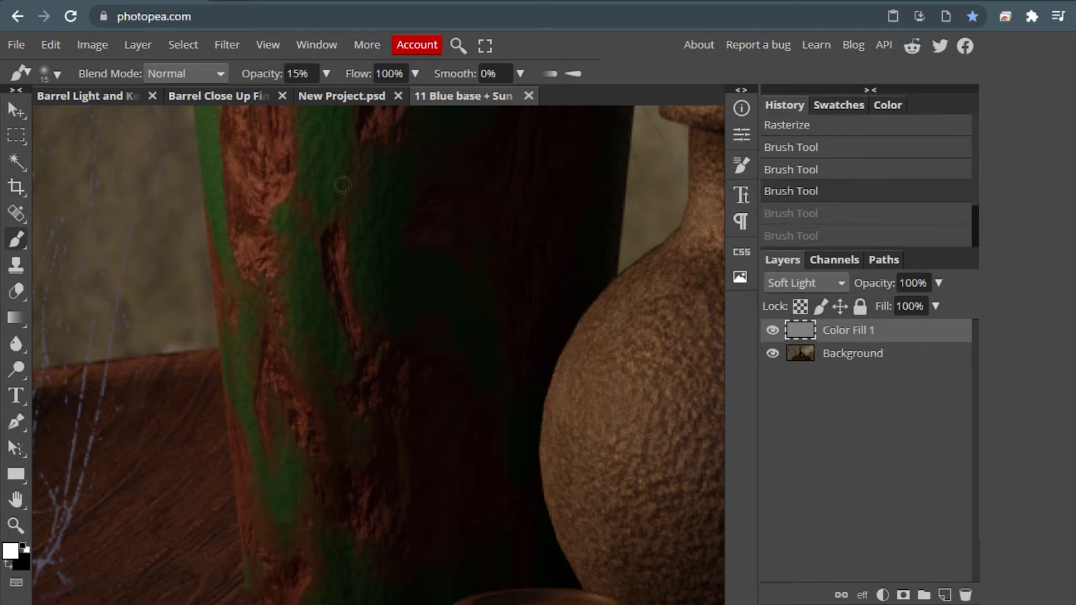
Step: Paint more light strokes at slightly lower opacity, hiding the gray layer to compare
drag(326, 73, 254, 98)
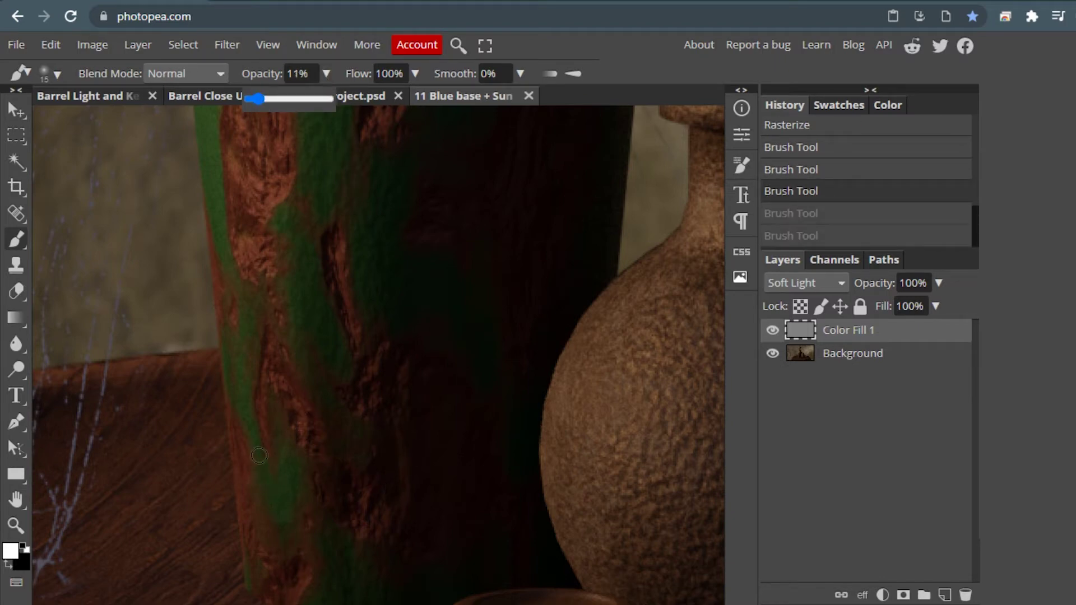
mouse_move(260, 473)
mouse_down()
mouse_move(267, 498)
mouse_move(297, 482)
mouse_up()
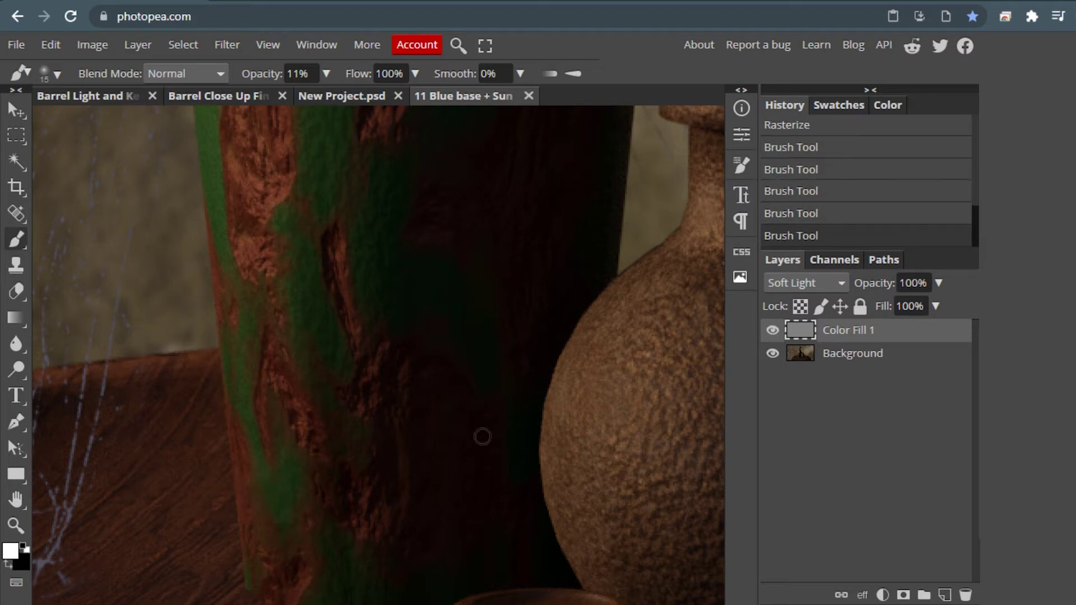
click(772, 331)
drag(282, 529, 310, 542)
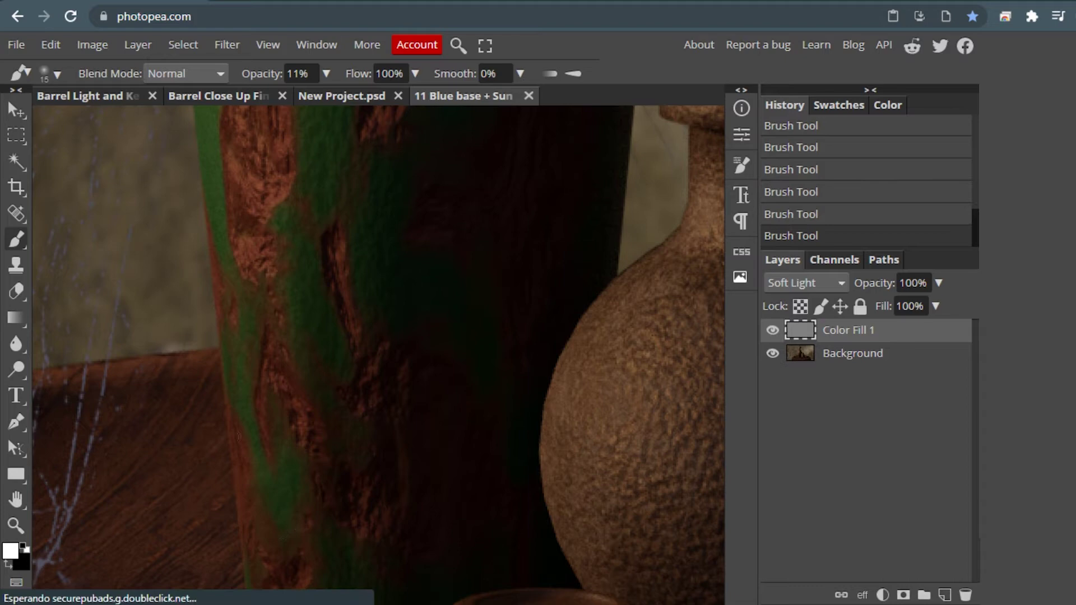
Step: Paint up and down the bottle's green band with a 25 px brush at 6% opacity
click(17, 525)
click(218, 74)
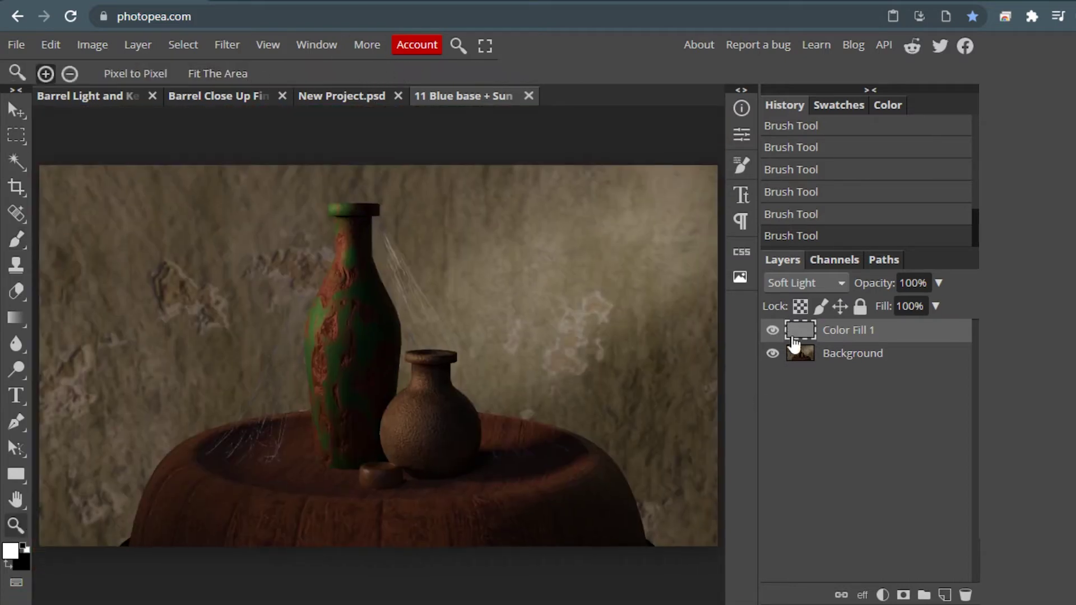
click(358, 427)
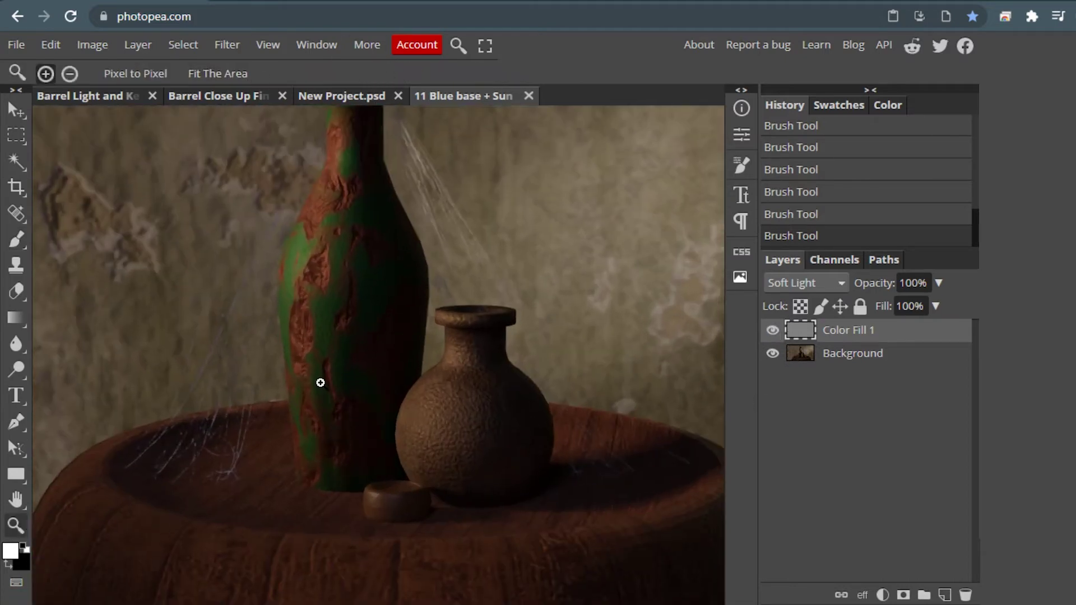
click(320, 382)
click(332, 401)
click(17, 240)
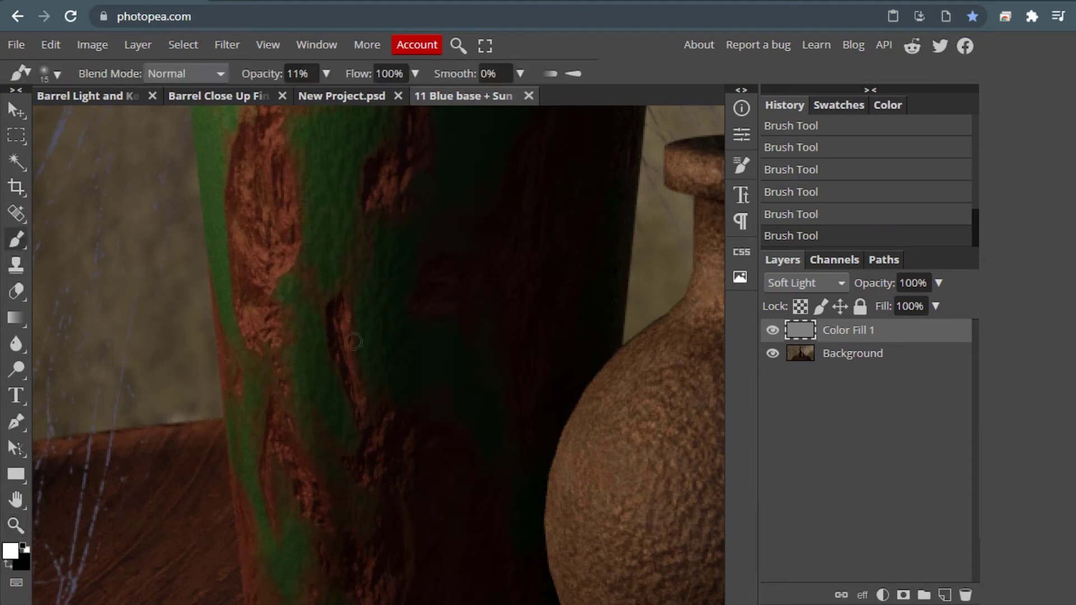
right_click(353, 340)
key(bracketright)
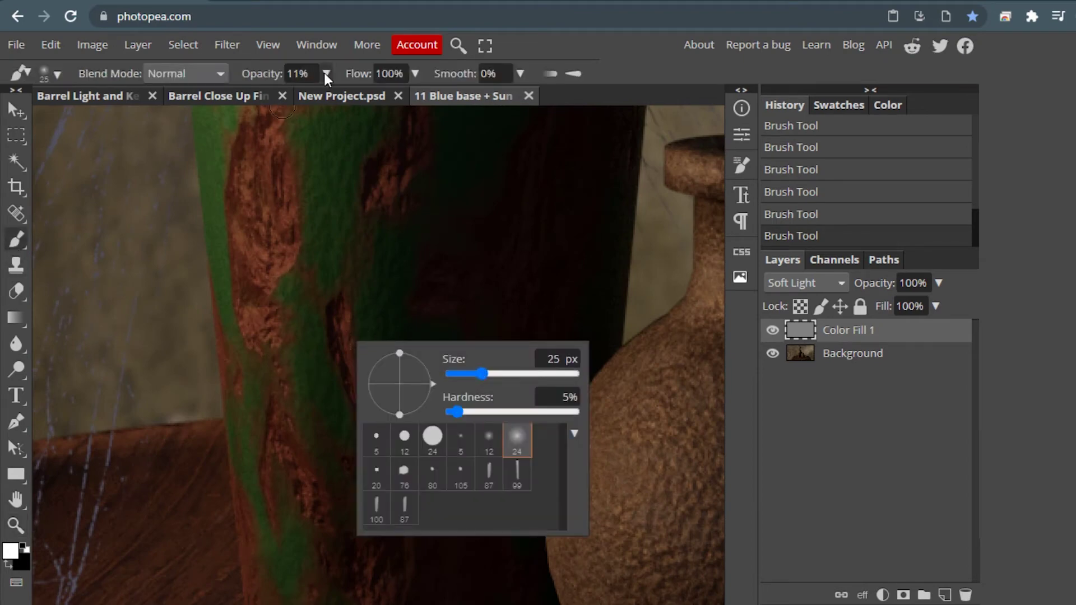
click(326, 78)
drag(258, 99, 251, 99)
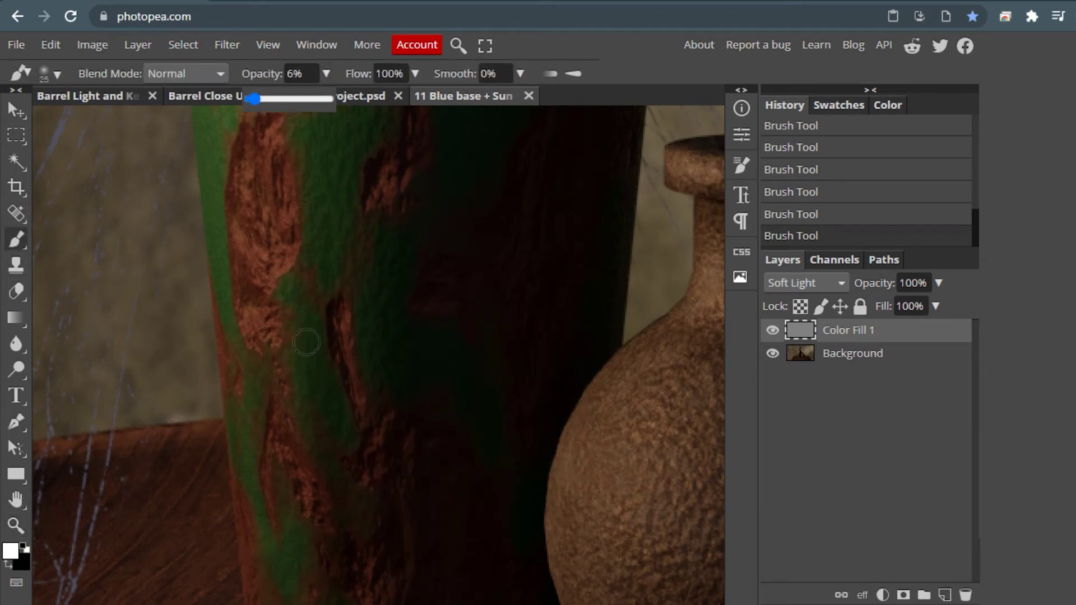
drag(306, 342, 339, 468)
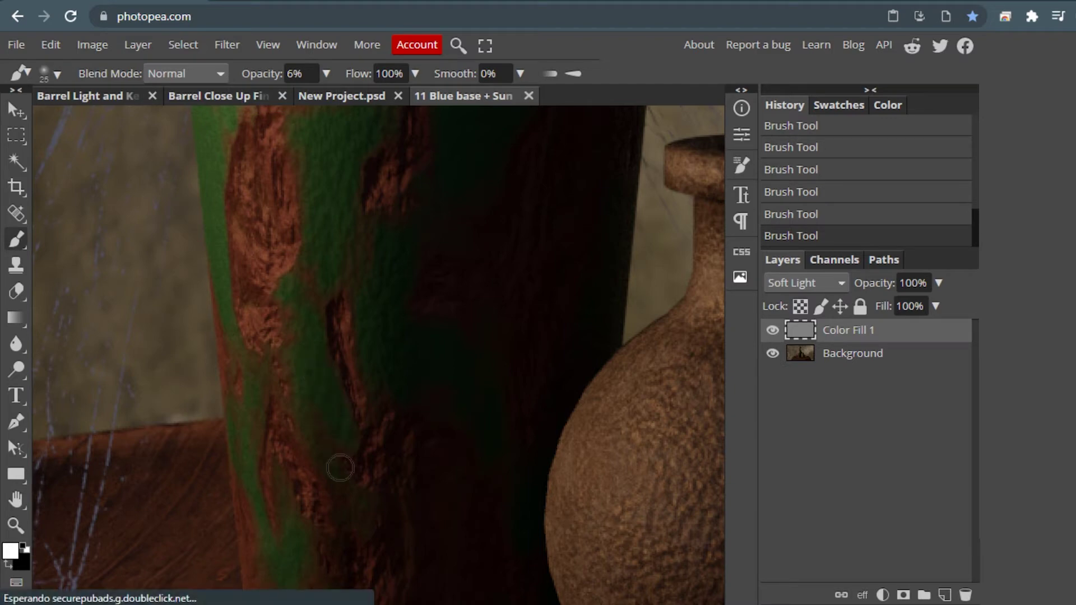
drag(311, 378, 329, 272)
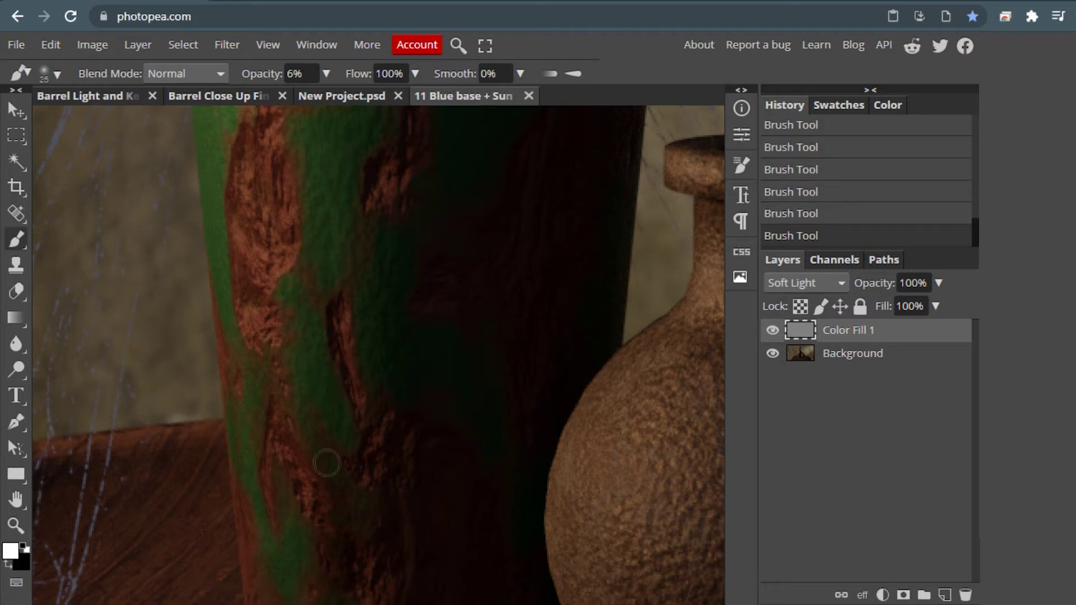
drag(310, 255, 336, 498)
Step: Add soft light strokes over the bottle's lower part and around its bottom
key(z)
click(243, 75)
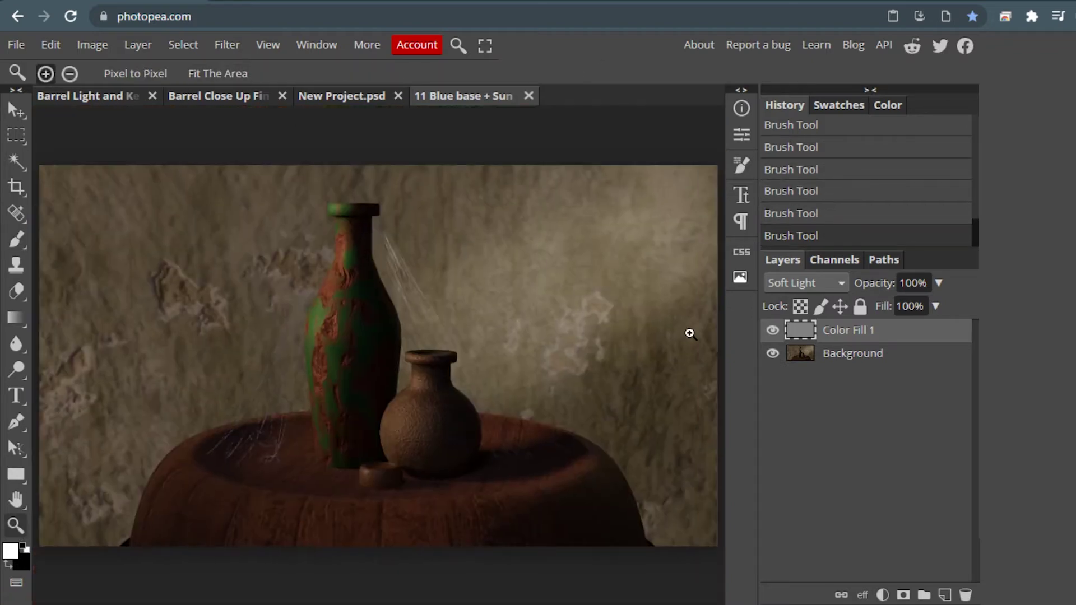
click(372, 440)
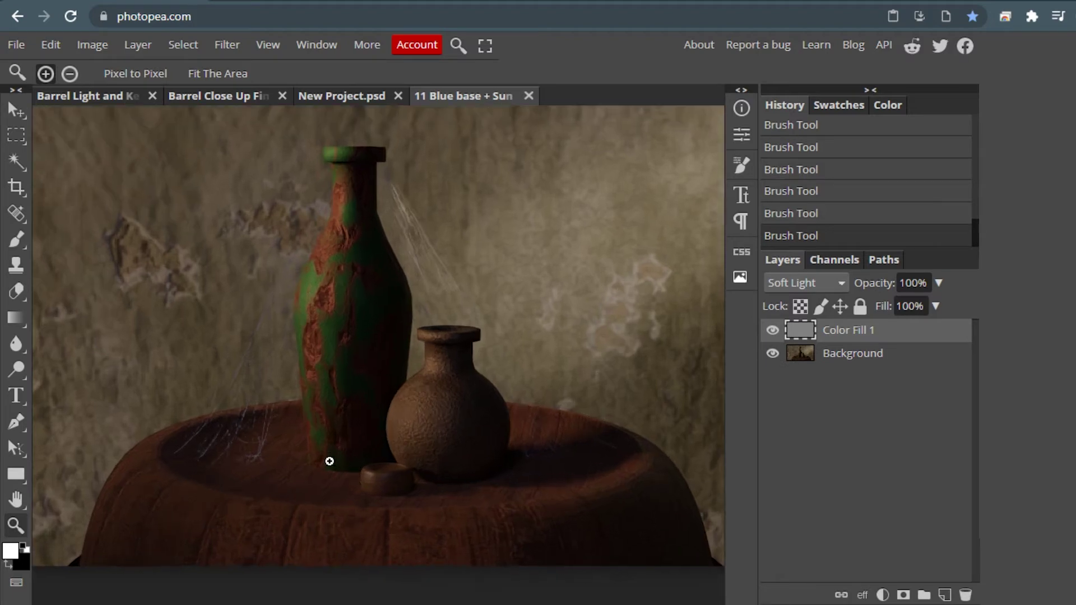
click(338, 445)
key(b)
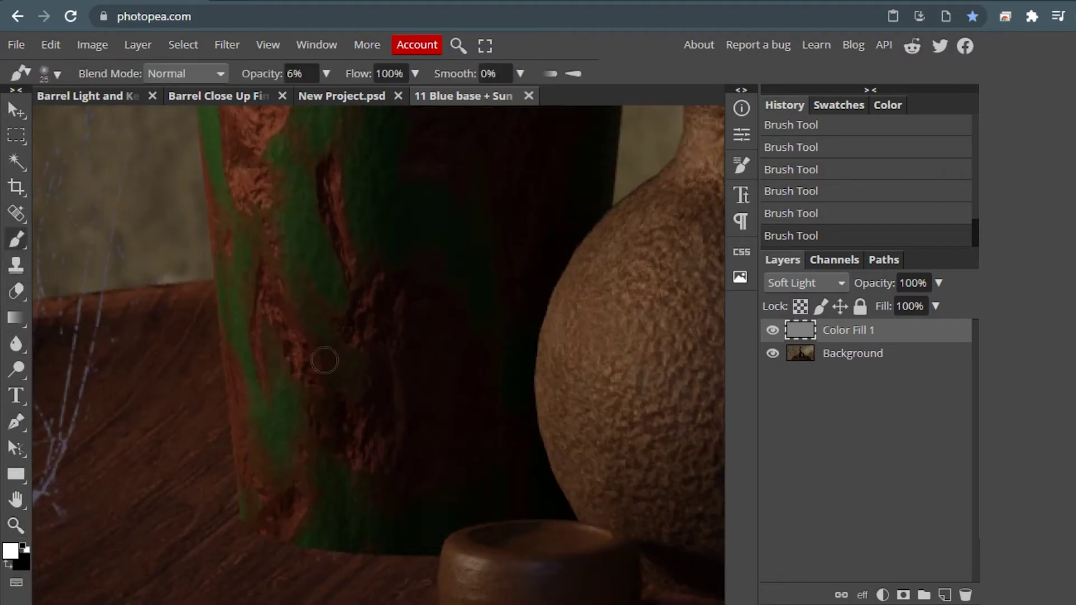
drag(326, 355, 316, 285)
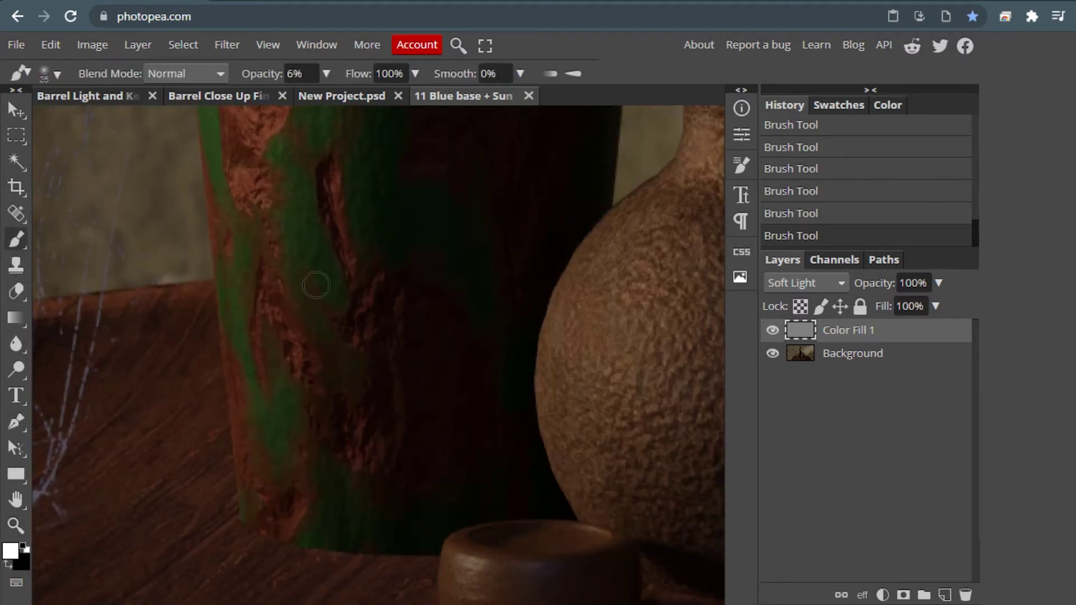
key(z)
click(227, 74)
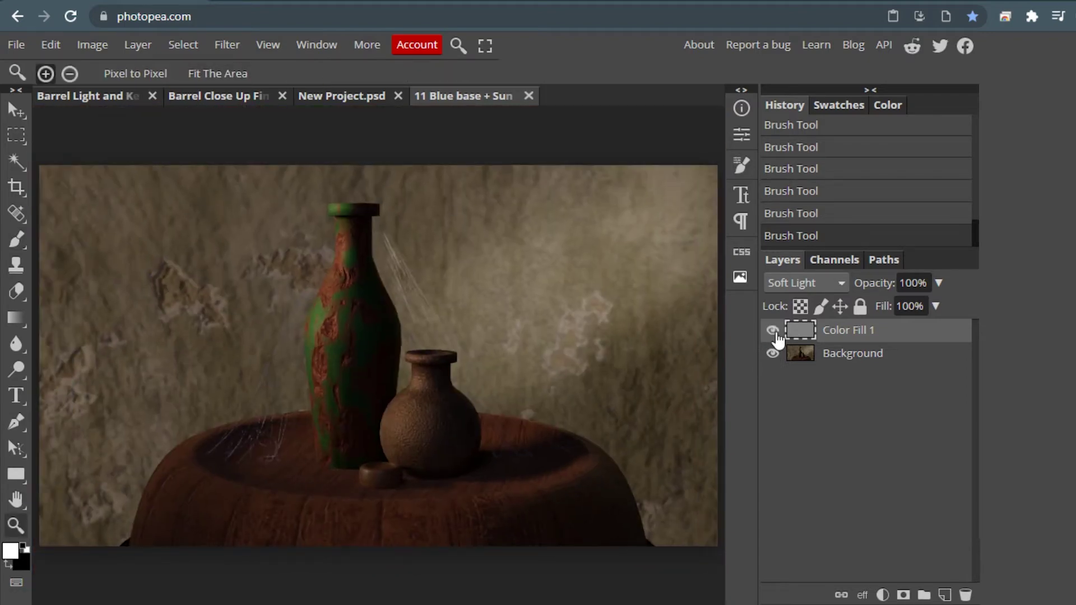
click(336, 482)
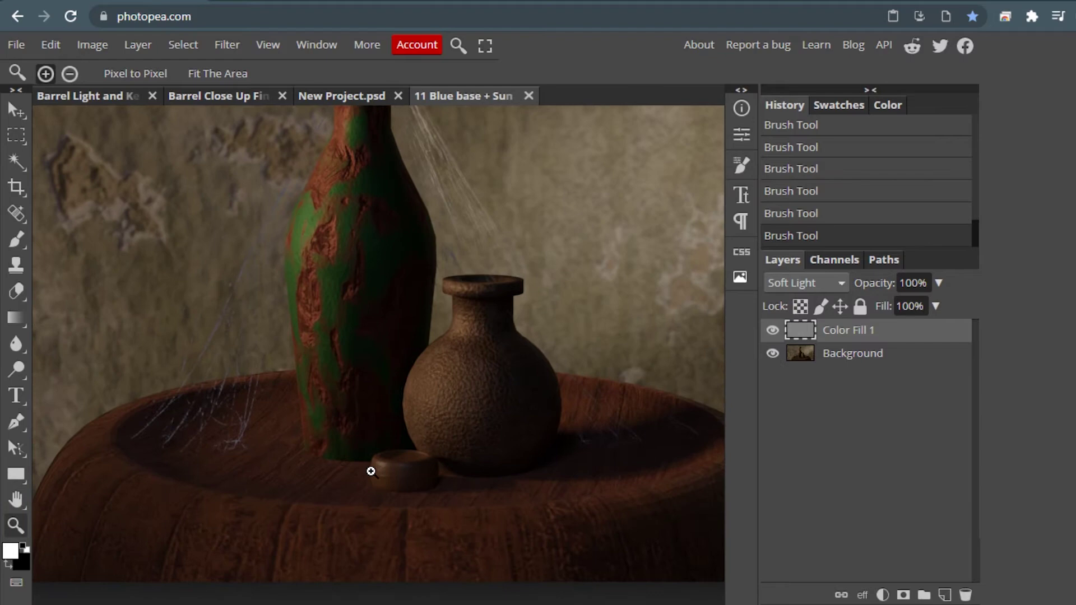
click(370, 471)
click(327, 461)
key(b)
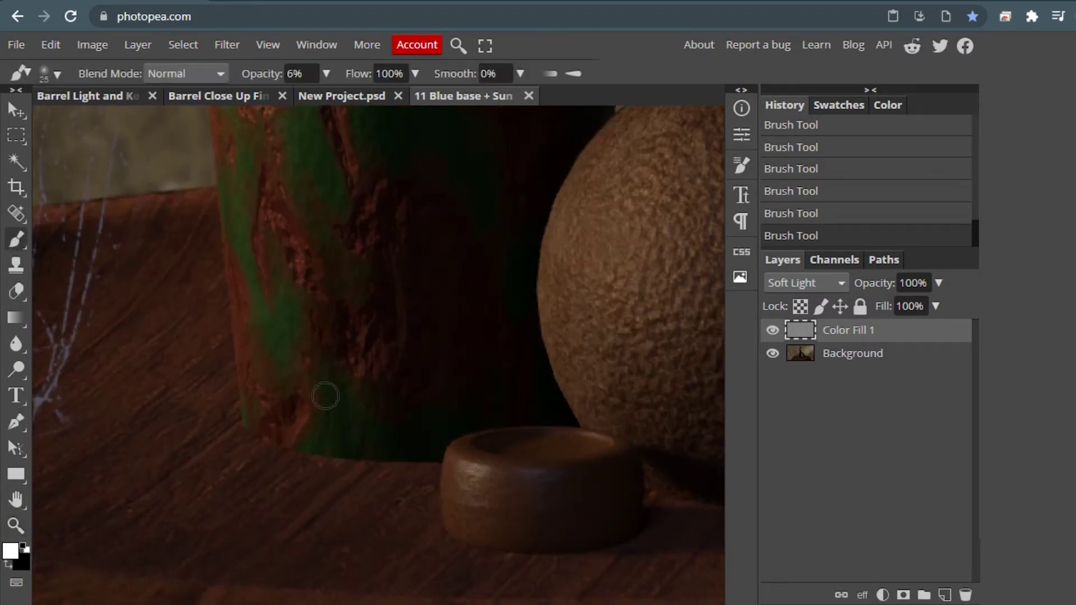
drag(326, 395, 335, 397)
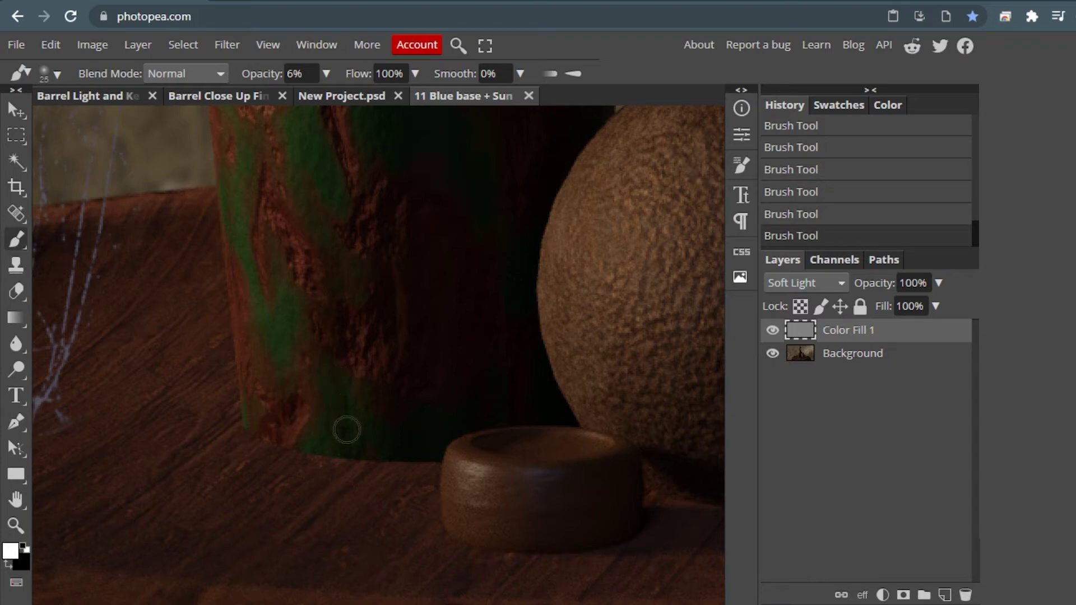
Step: Zoom out to the whole image, then zoom back in closely on the bottle base
click(15, 525)
click(220, 73)
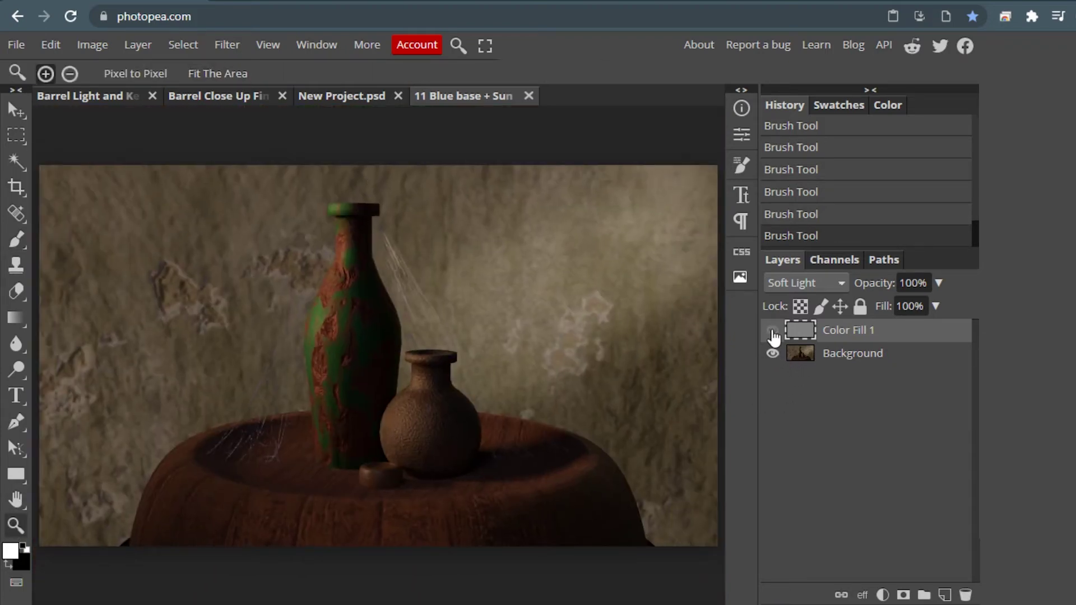
click(377, 461)
click(312, 468)
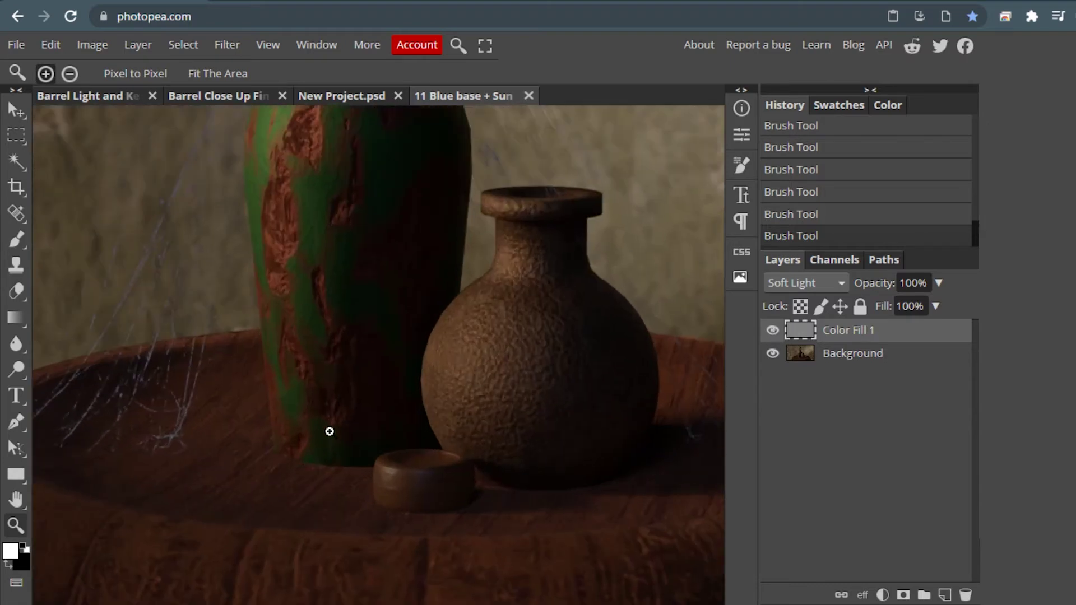
click(329, 432)
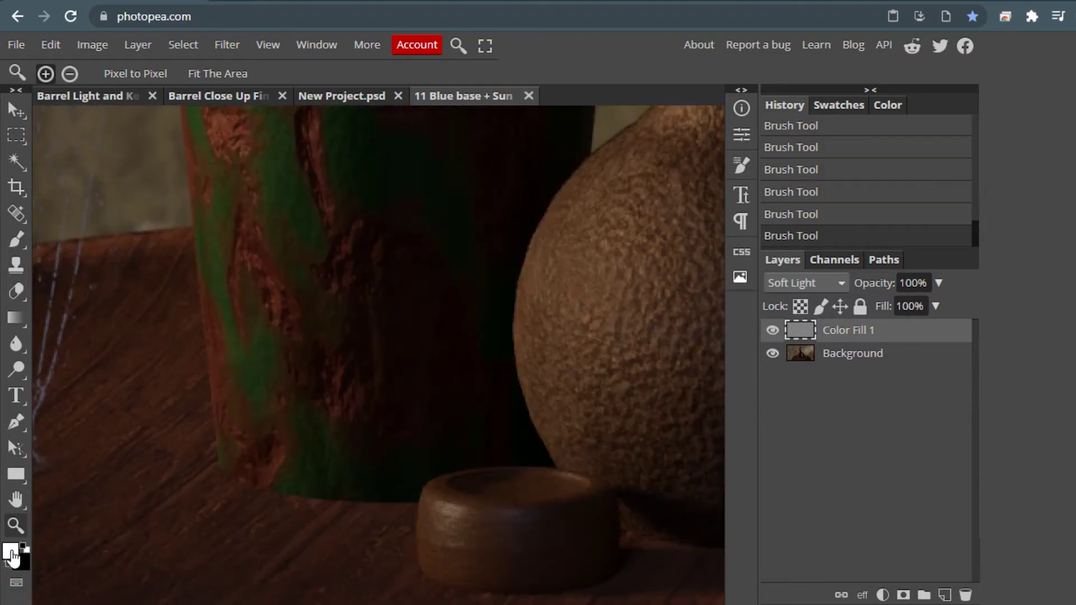
Step: Set the painting colour to mid grey 808080 and brush opacity to 100%
click(11, 553)
click(500, 368)
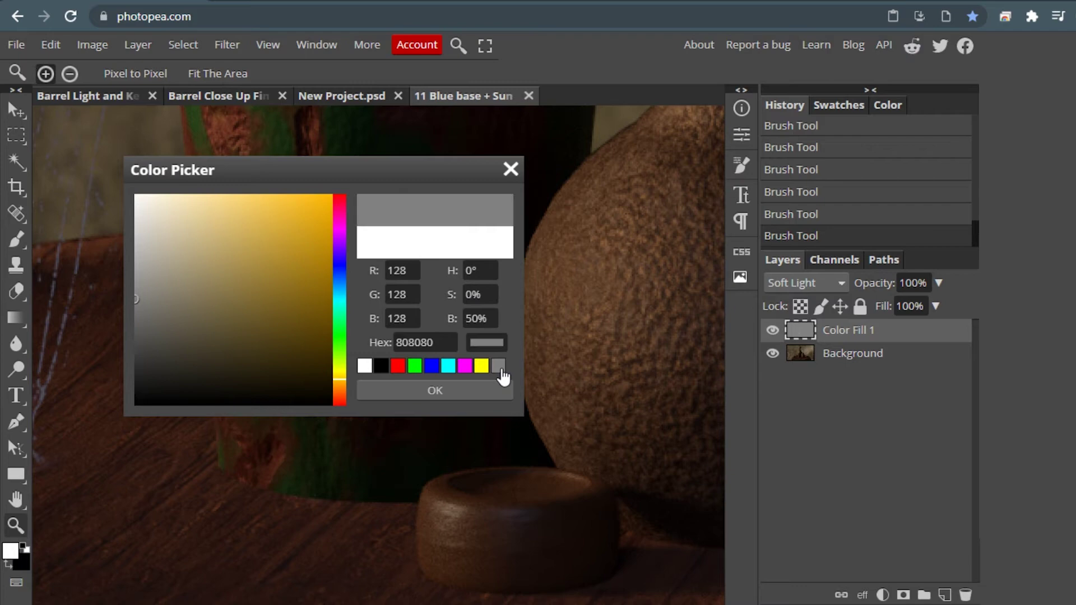
click(481, 388)
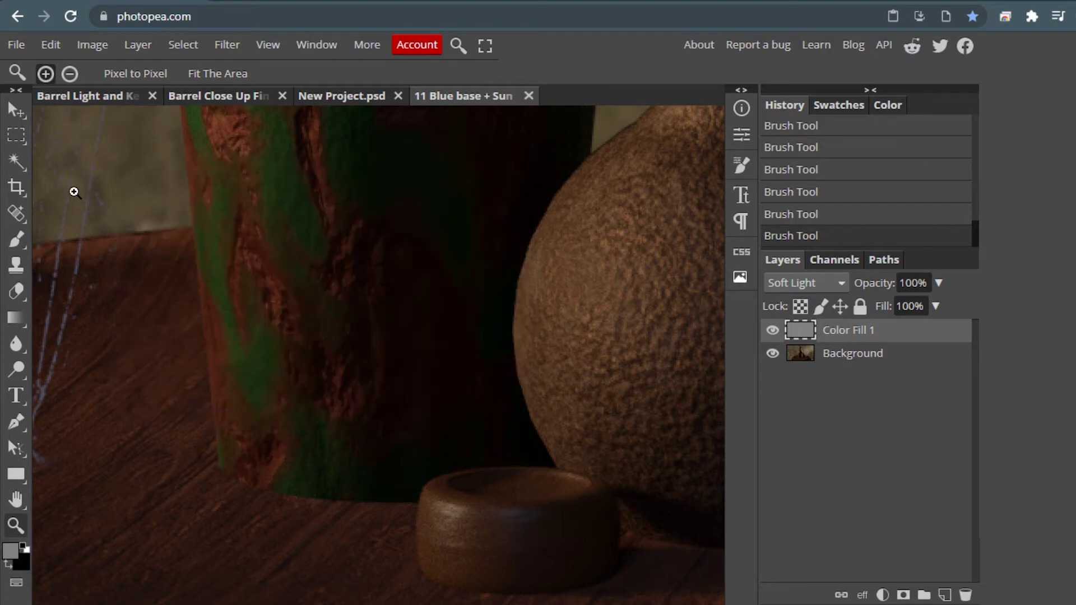
click(18, 240)
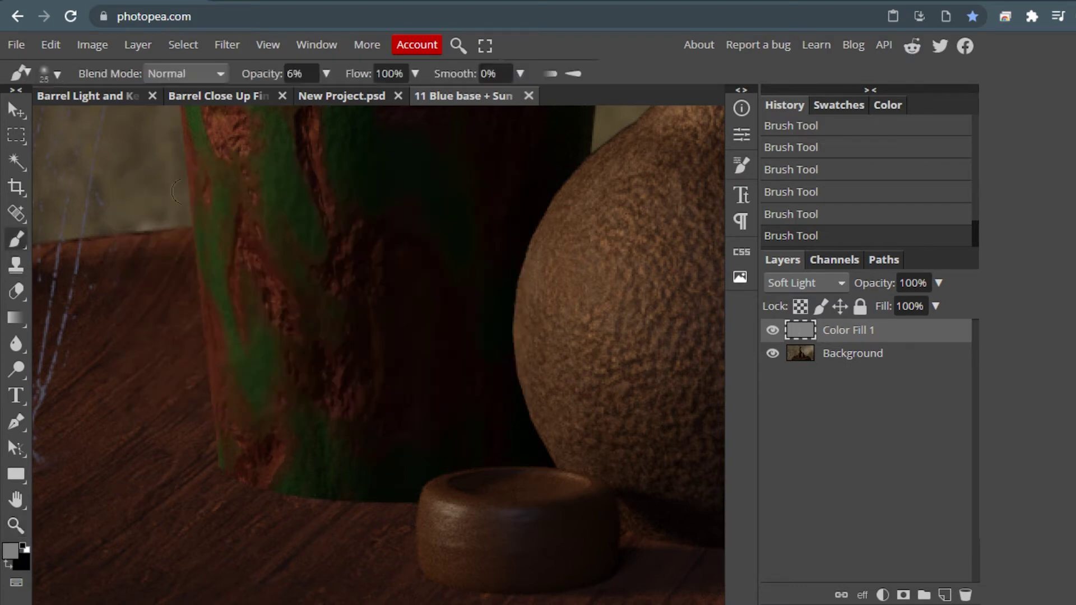
click(326, 73)
drag(300, 101, 380, 104)
Step: Make the brush fully hard at about 24 px and paint grey over the lower bottle's green
right_click(323, 438)
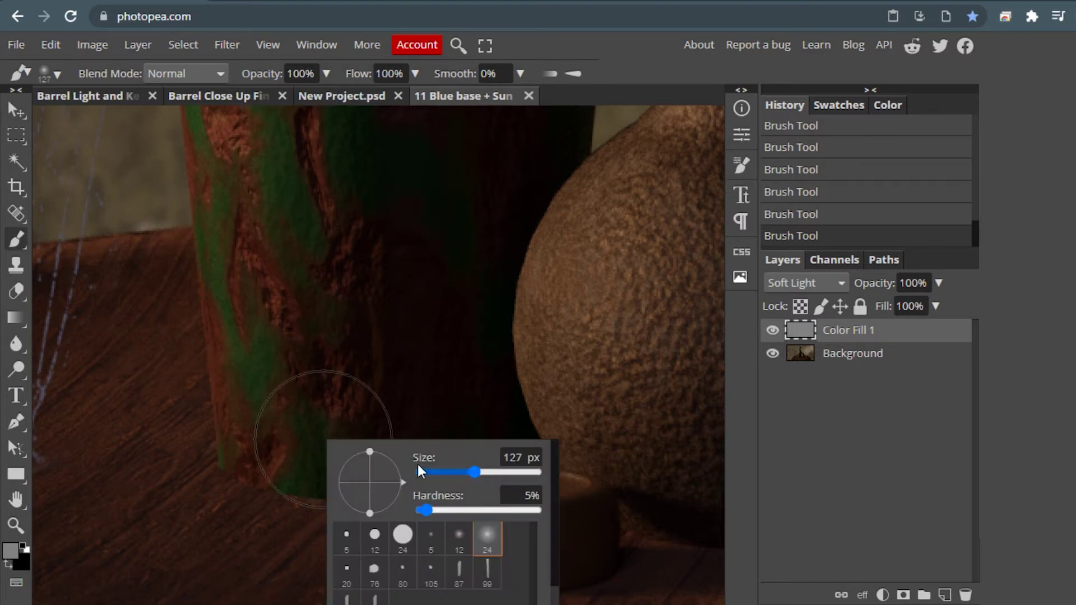
key(Escape)
key(ctrl+z)
right_click(421, 359)
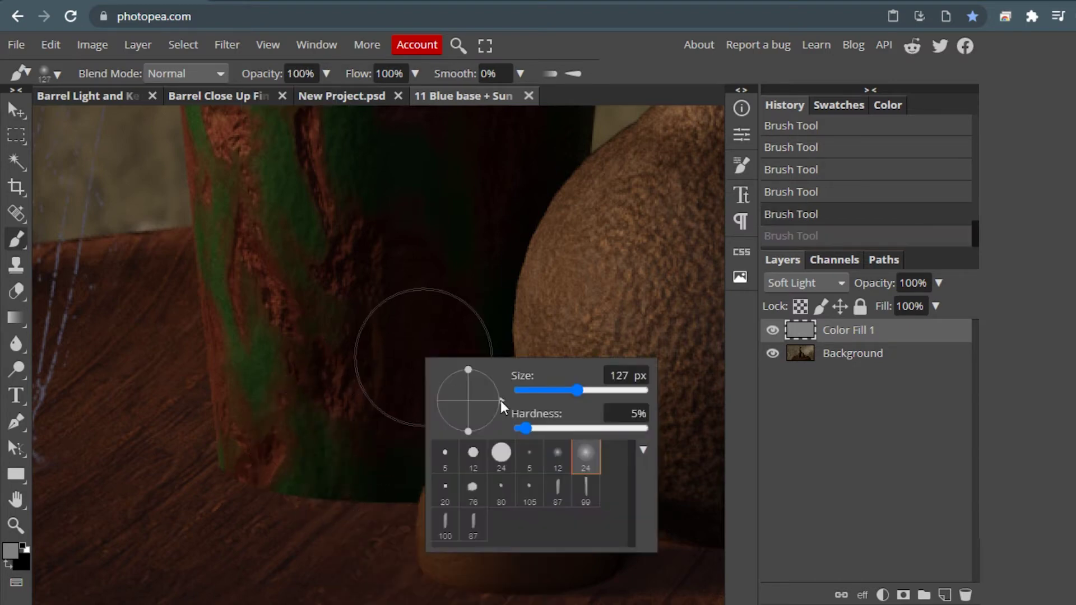
mouse_move(649, 387)
mouse_down()
mouse_move(557, 387)
mouse_move(572, 388)
mouse_up()
drag(438, 423, 653, 423)
key(Escape)
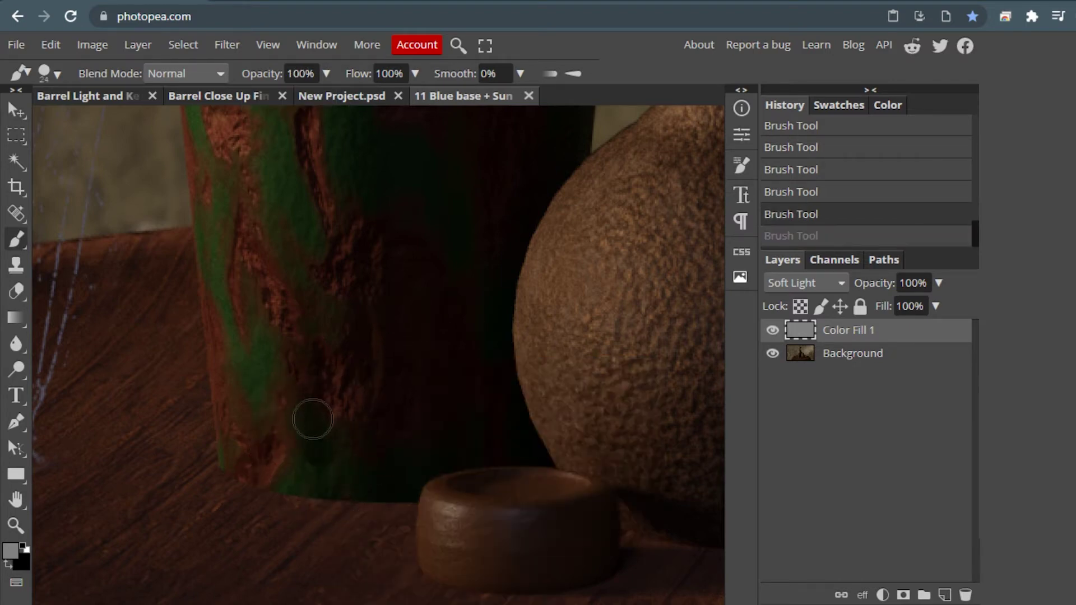
mouse_move(305, 375)
mouse_down()
mouse_move(337, 449)
mouse_move(277, 496)
mouse_up()
Step: Switch to white paint with a 10 px brush at 9% opacity
click(11, 552)
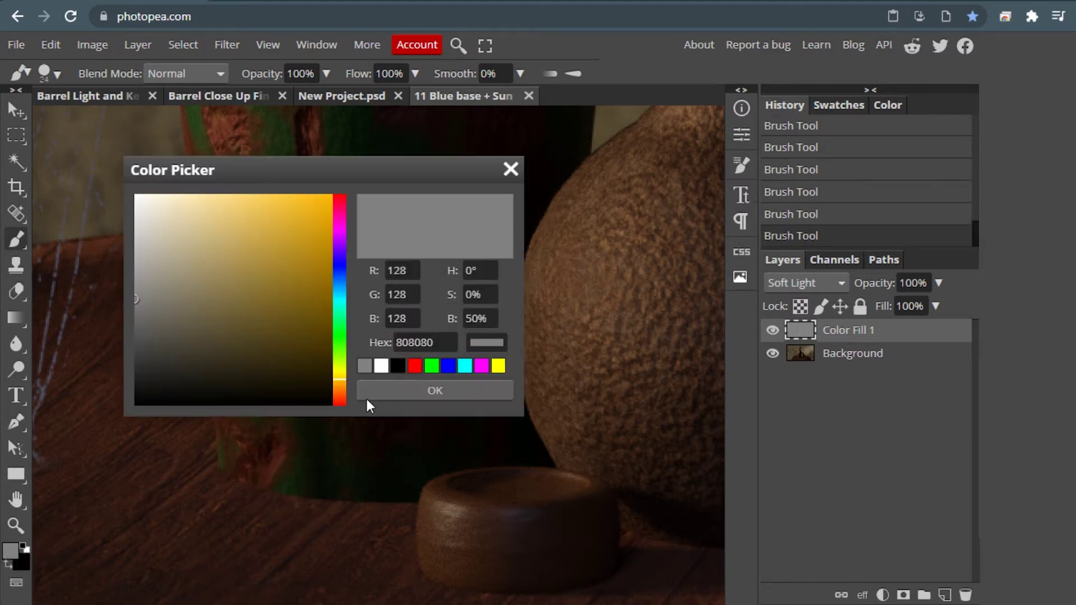
click(380, 369)
click(383, 389)
click(327, 73)
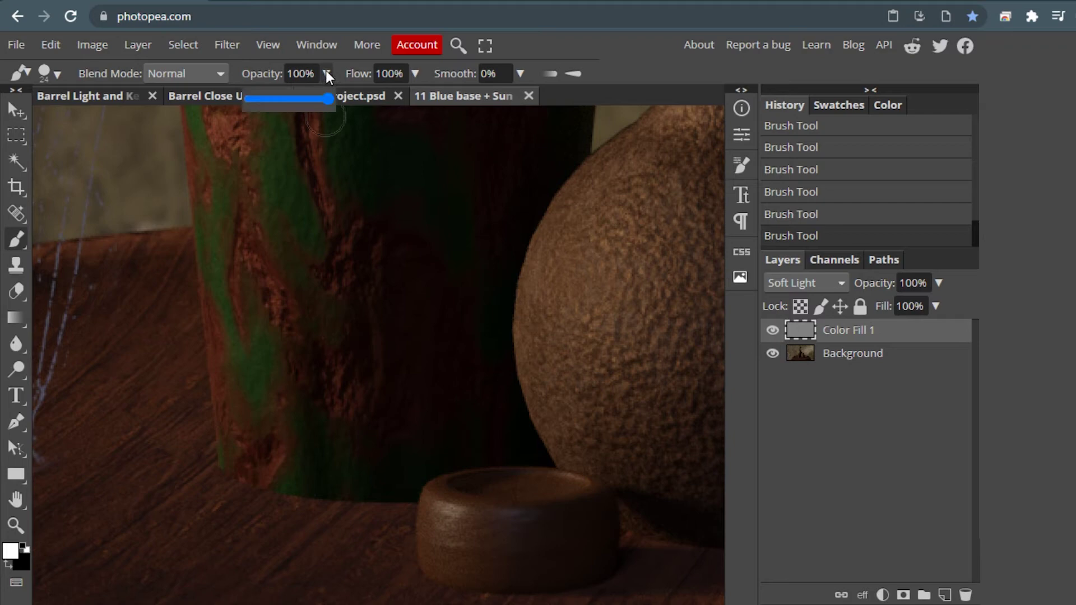
drag(332, 99, 252, 98)
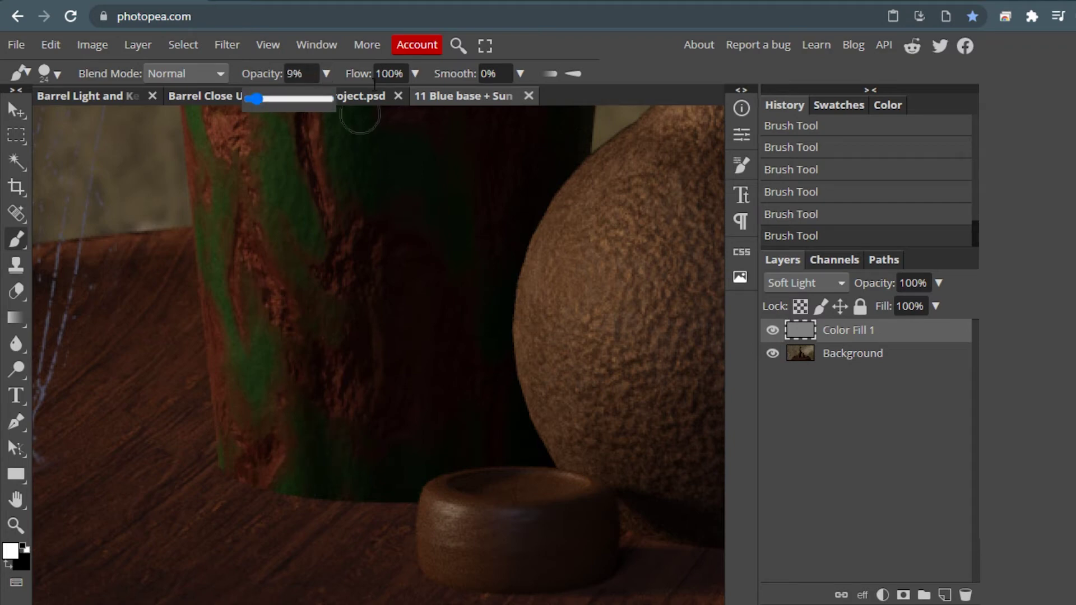
right_click(411, 232)
click(523, 270)
drag(523, 270, 526, 270)
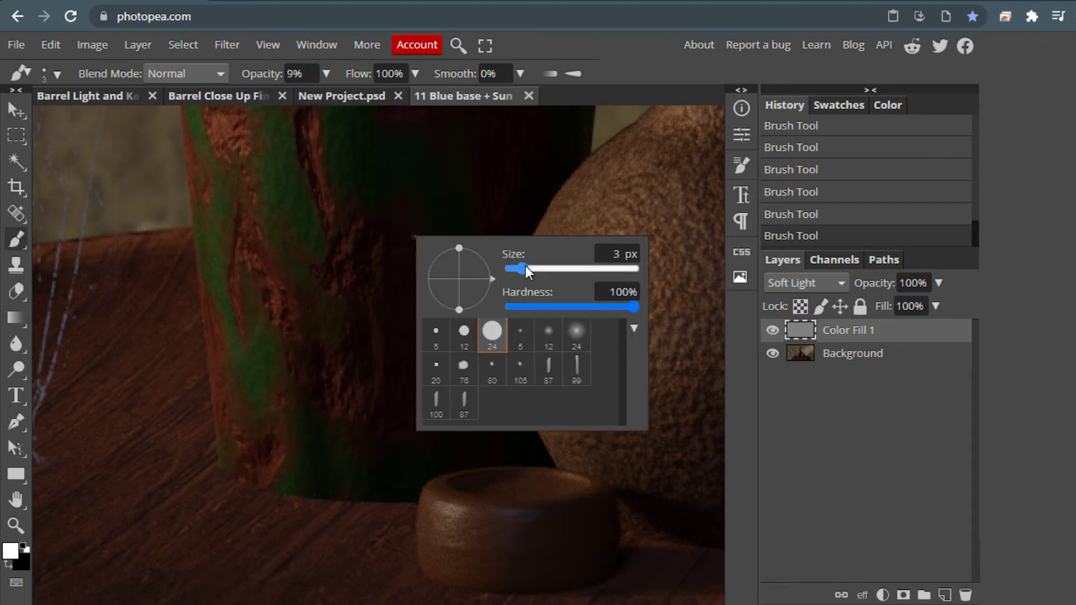
key(bracketright)
key(bracketright)
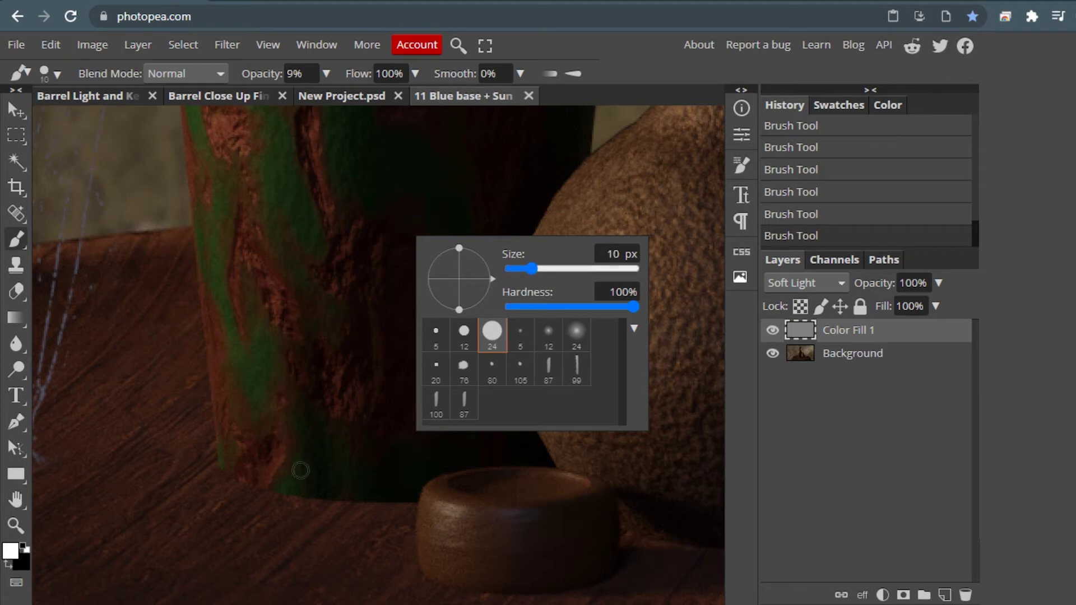
key(Escape)
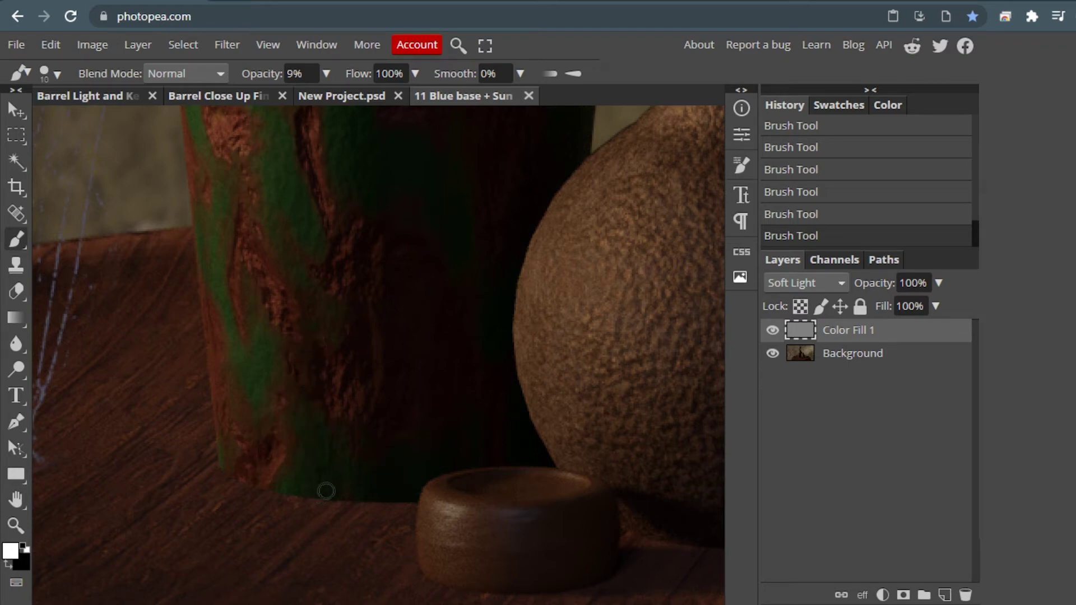
Step: Toggle the grey overlay layer to compare, then zoom in on the bottle and vase
click(773, 330)
key(z)
click(218, 73)
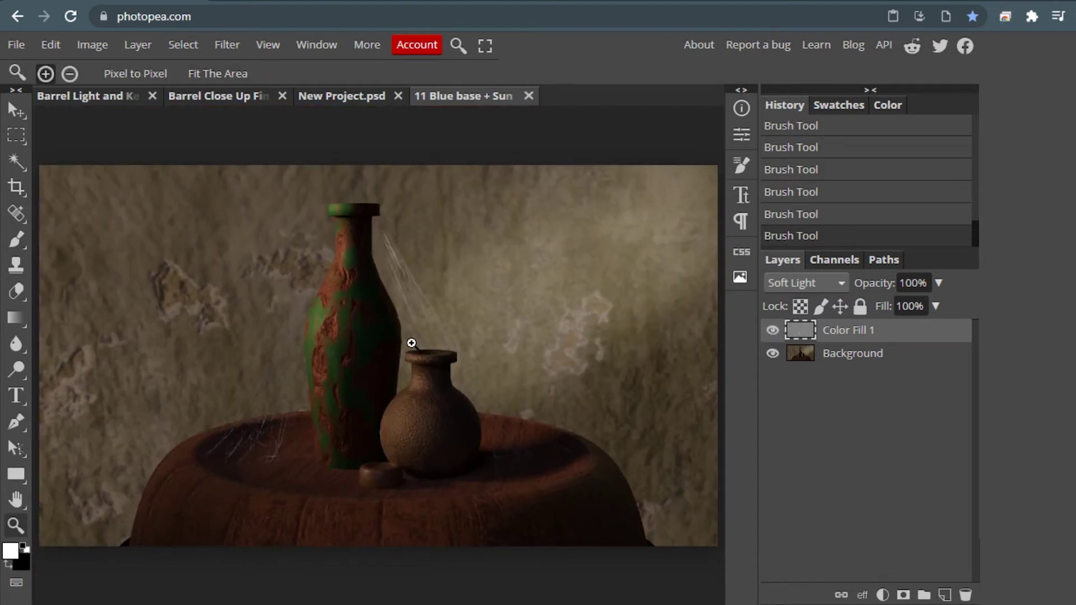
click(353, 357)
Step: Pick a light gray paint colour and return to the Brush
click(16, 292)
right_click(227, 299)
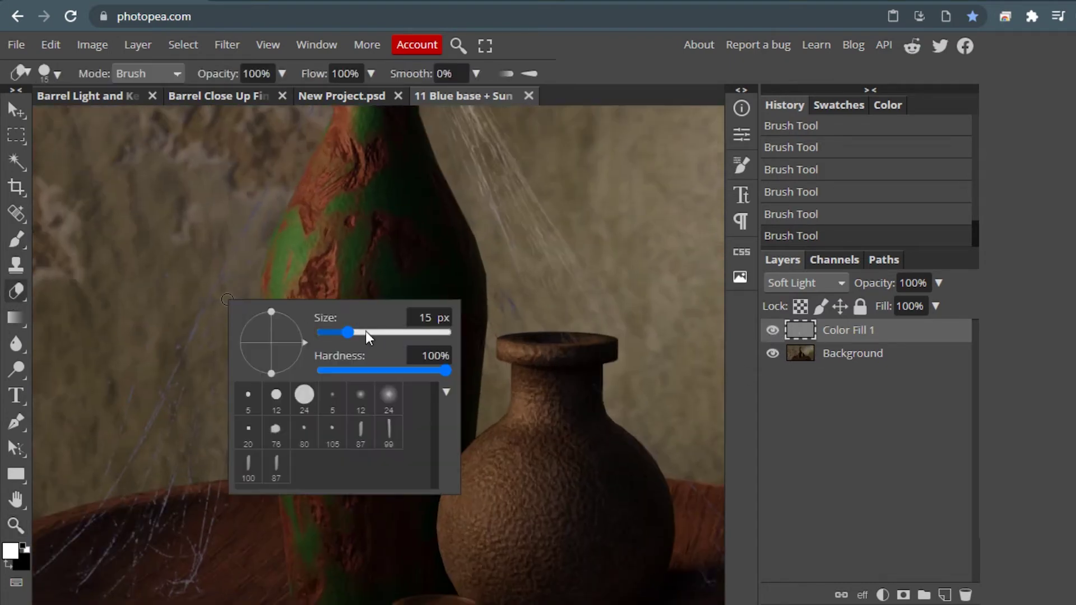
click(383, 367)
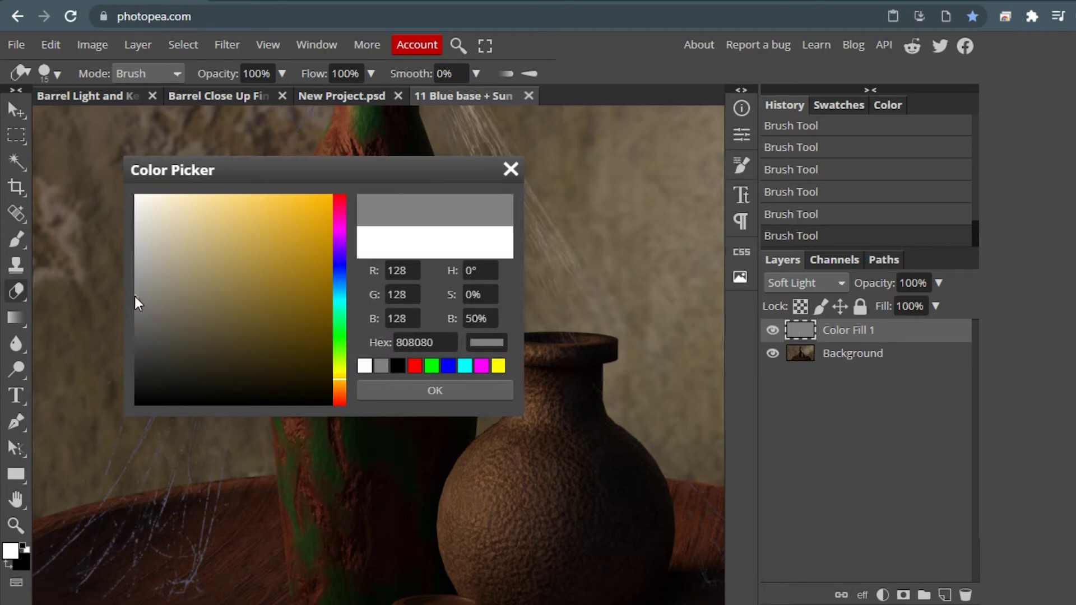
drag(137, 303, 138, 252)
key(Return)
key(b)
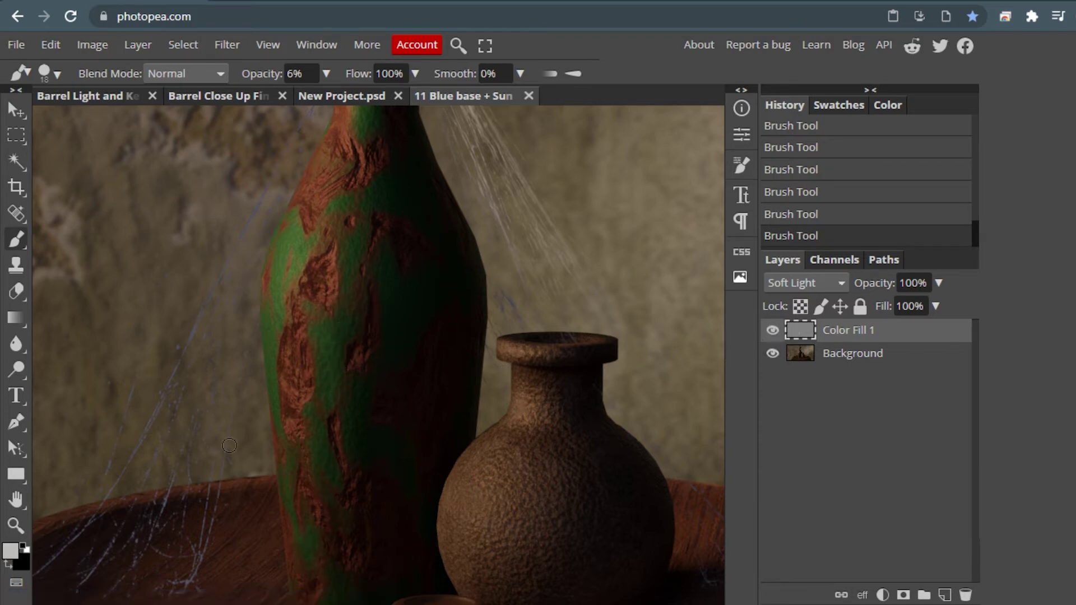
Step: Paint with black at 8% opacity, resizing the brush from 74 px to 40 px and undoing/redoing strokes
click(11, 553)
click(398, 365)
click(412, 391)
key(x)
right_click(236, 323)
drag(370, 353, 412, 353)
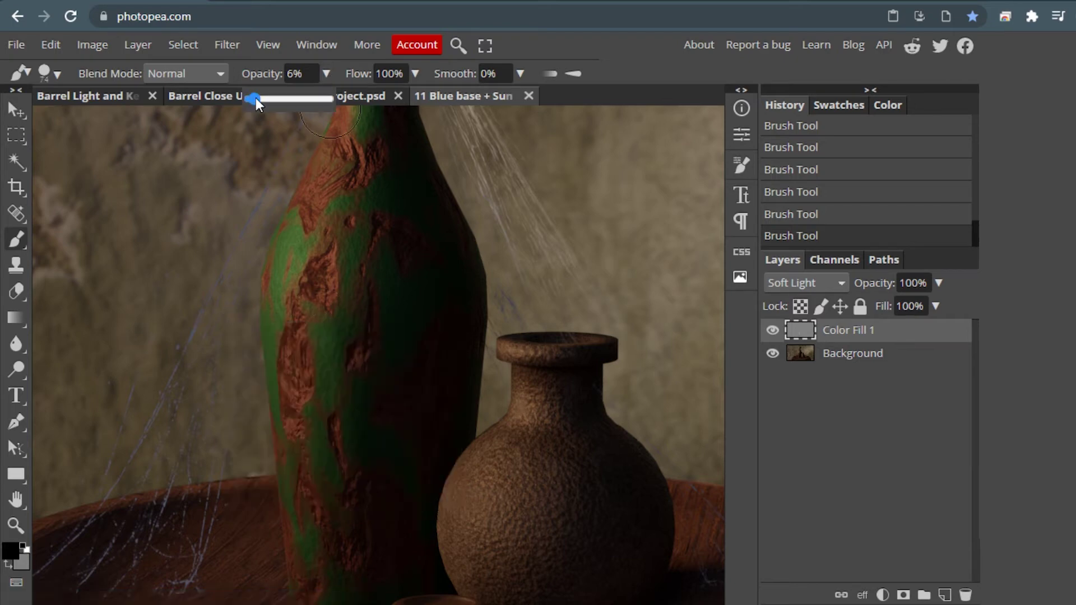
drag(256, 100, 260, 101)
key(ctrl+z)
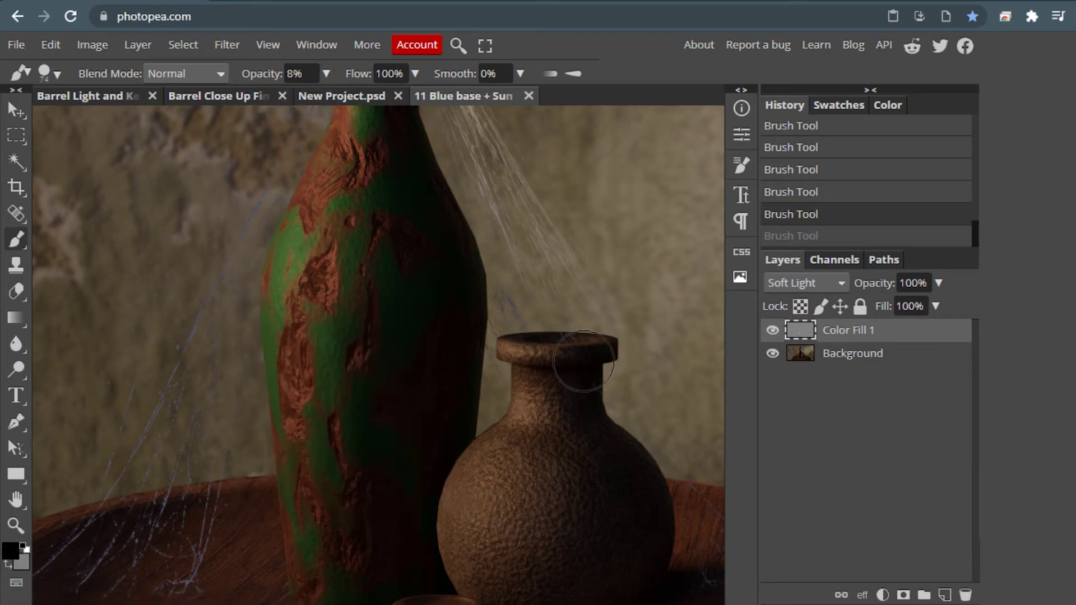
right_click(585, 361)
key(bracketleft)
key(bracketleft)
key(bracketleft)
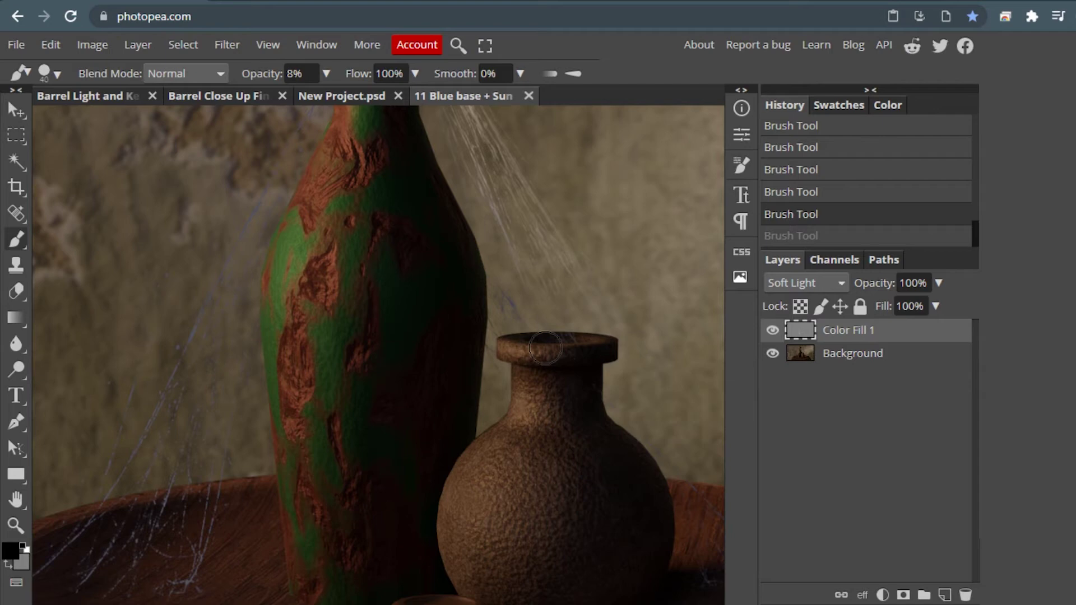
key(ctrl+shift+z)
key(ctrl+z)
key(ctrl+shift+z)
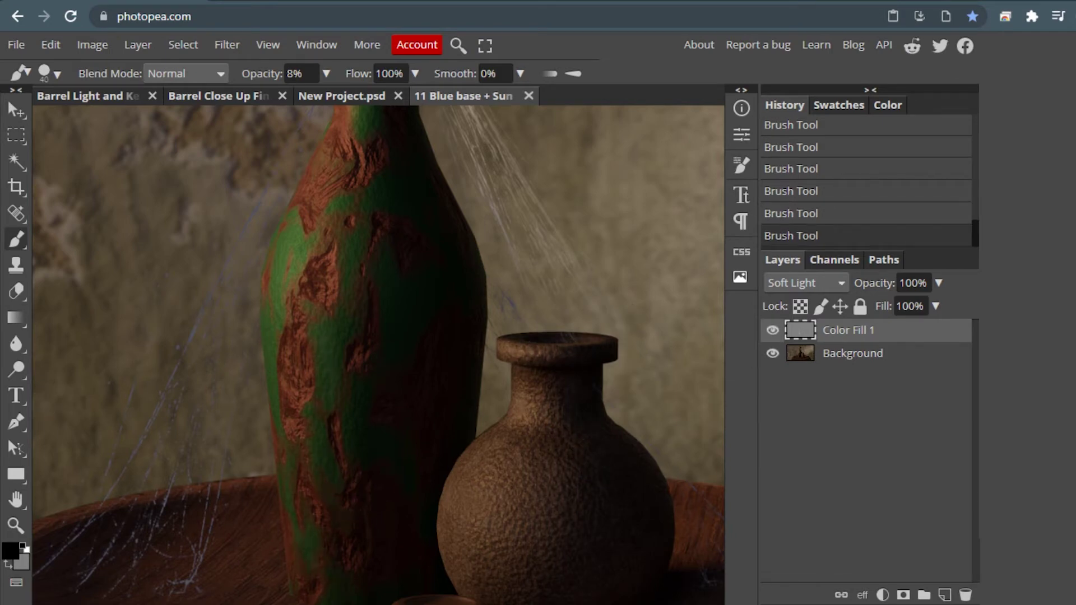
Step: Return to mid gray 128,128,128, toggle the layer to compare, and fit the image to screen
click(11, 552)
click(378, 365)
click(435, 387)
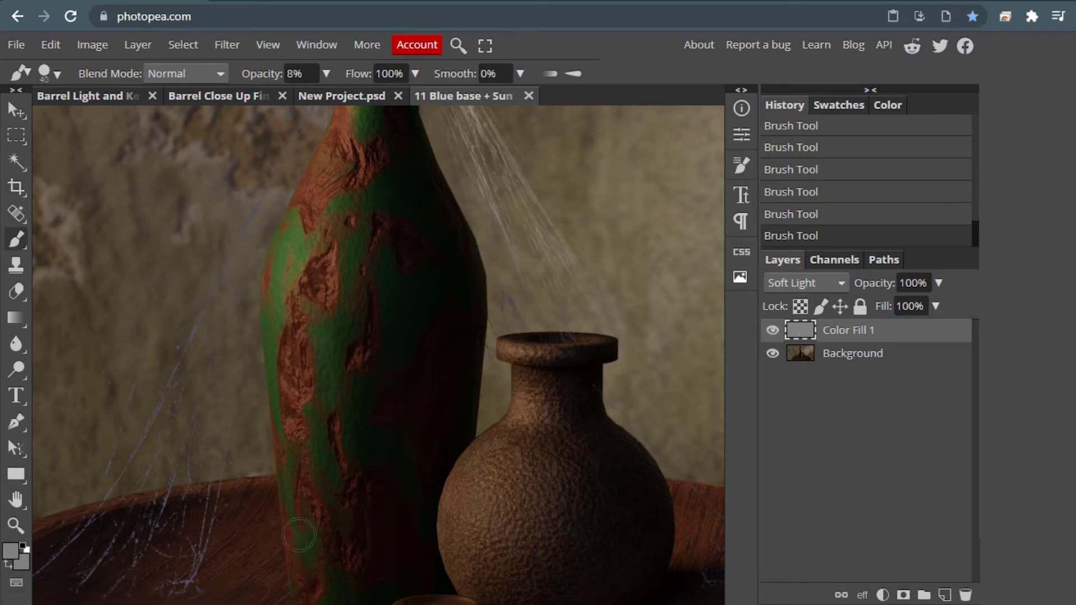
click(773, 330)
click(773, 331)
key(z)
key(ctrl+0)
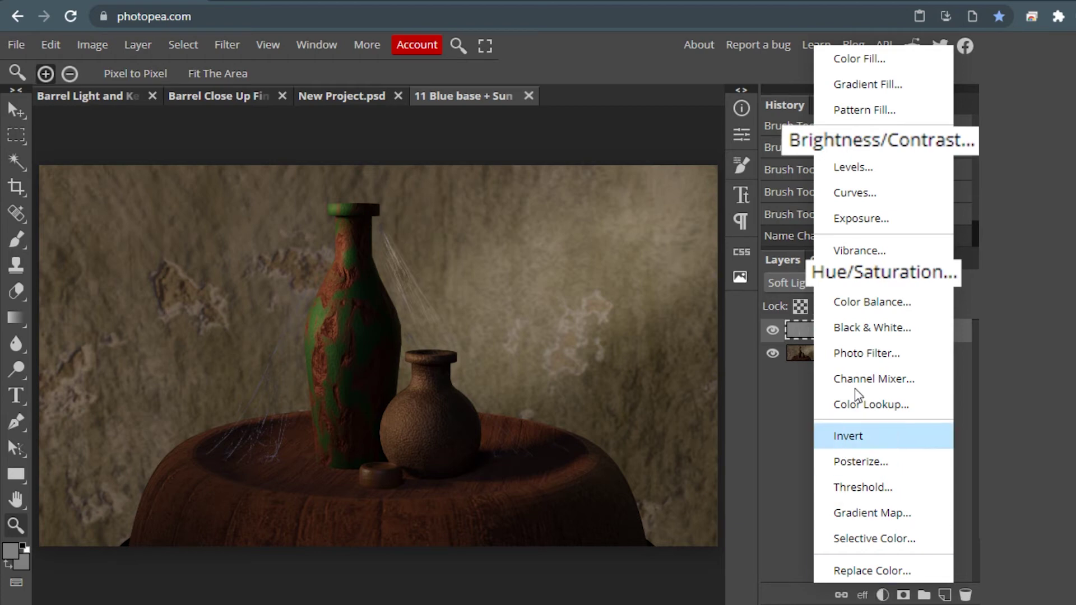
Step: Add a Brightness/Contrast layer at Brightness -10 and a Hue/Saturation layer at Saturation -11
click(866, 140)
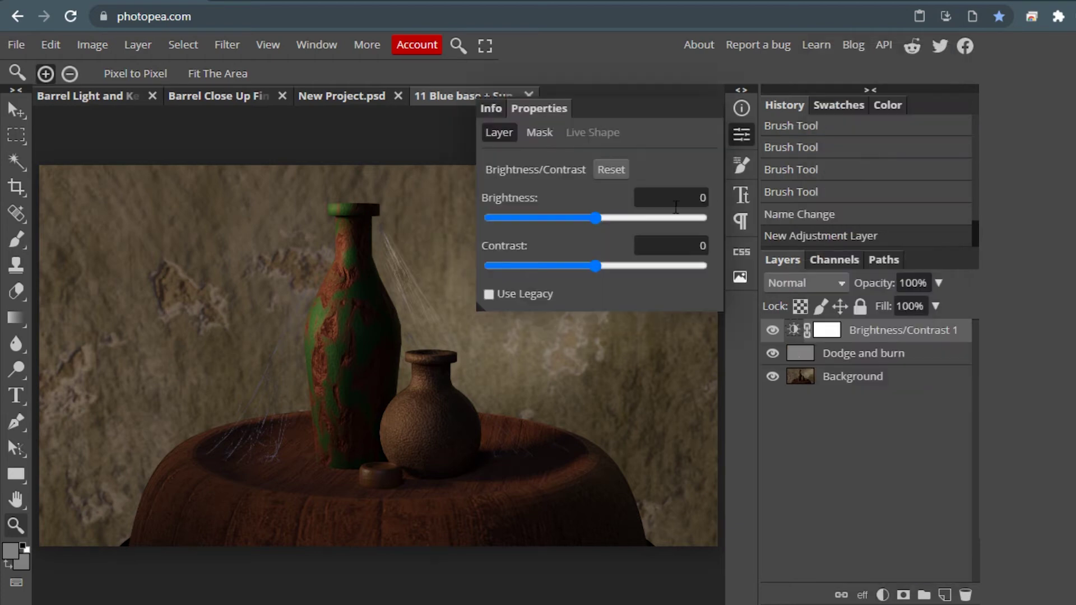
click(686, 199)
text(-10)
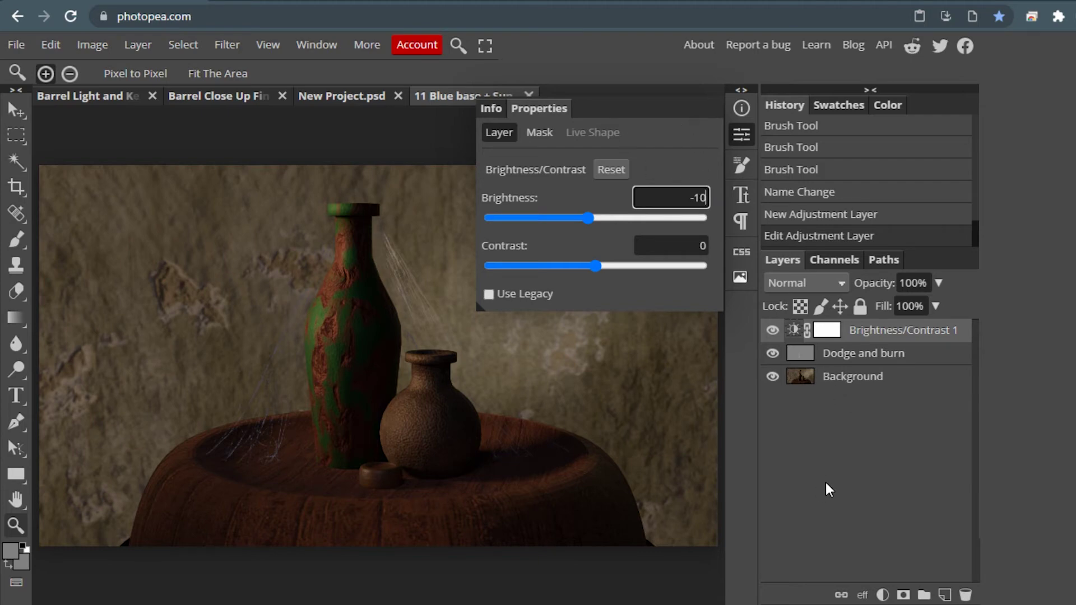
click(882, 594)
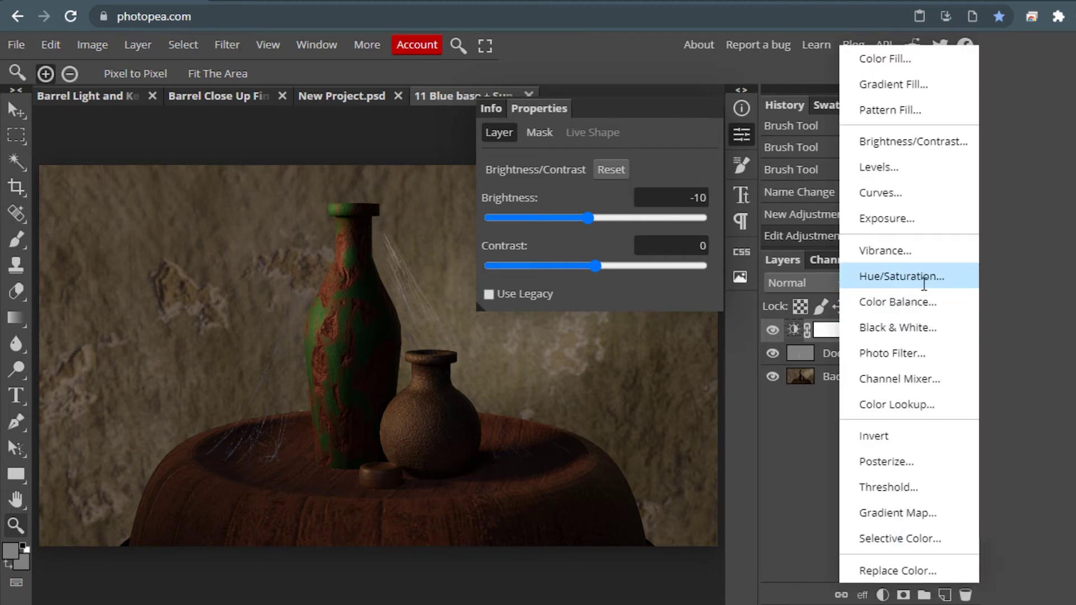
click(923, 282)
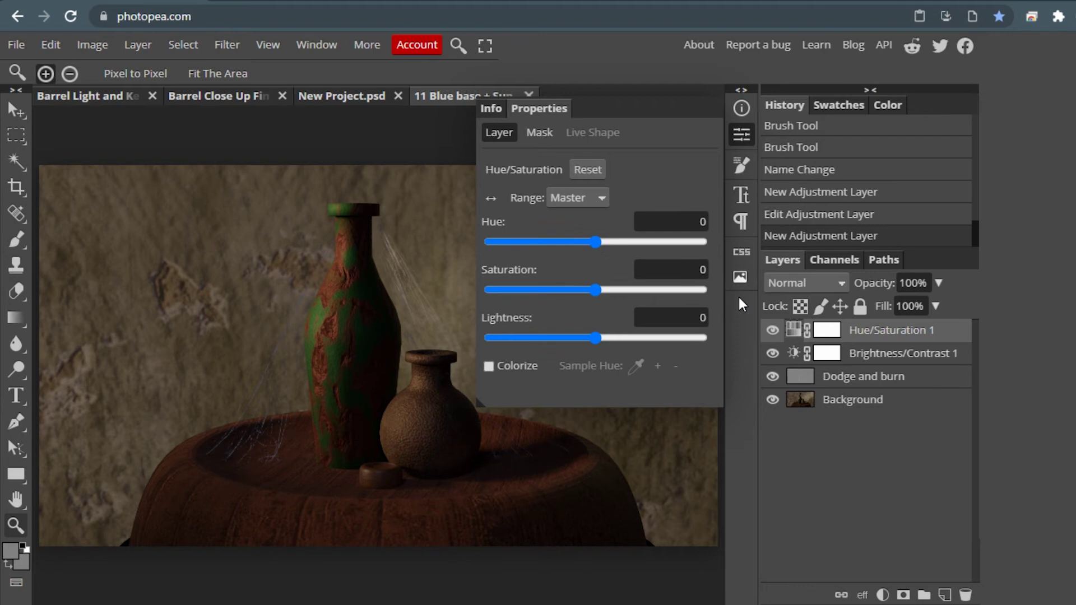
key(BackSpace)
text(-11)
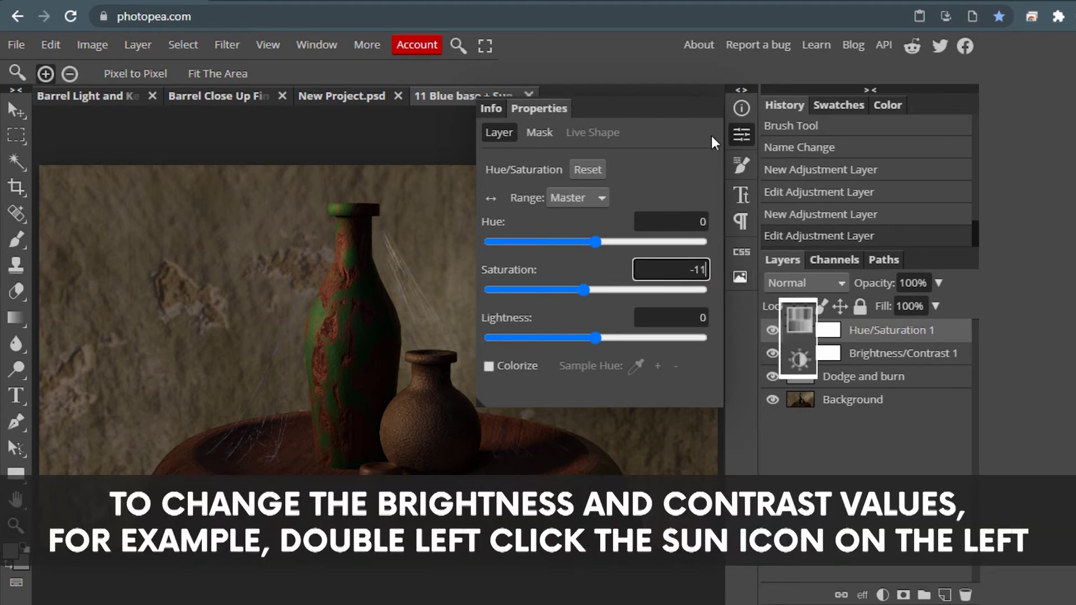
Step: Toggle the Hue/Saturation 1 and Brightness/Contrast 1 eye icons to compare their effect
click(741, 109)
click(739, 106)
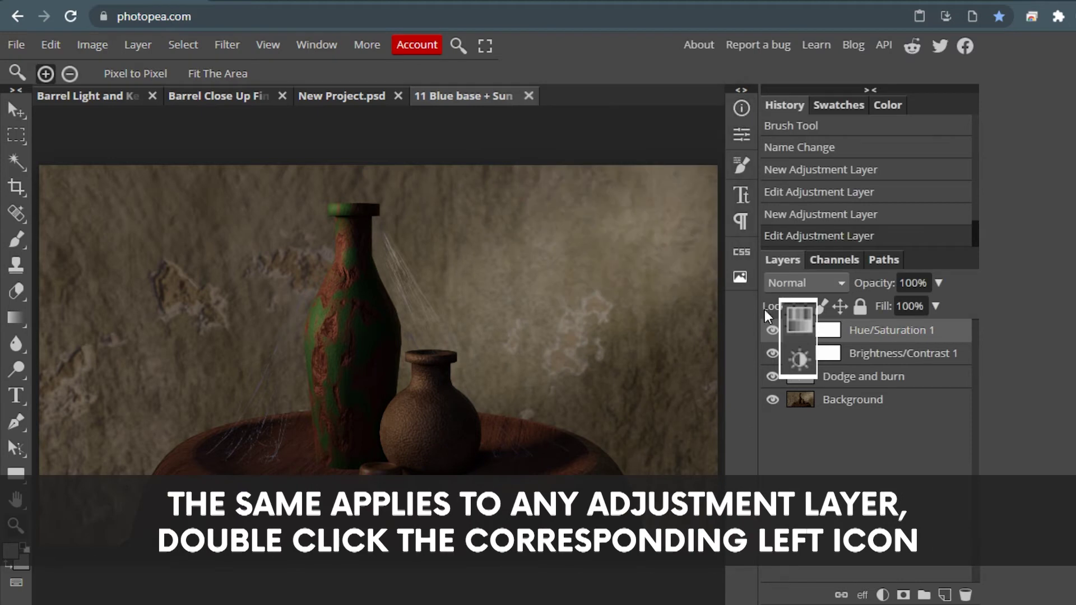
click(771, 329)
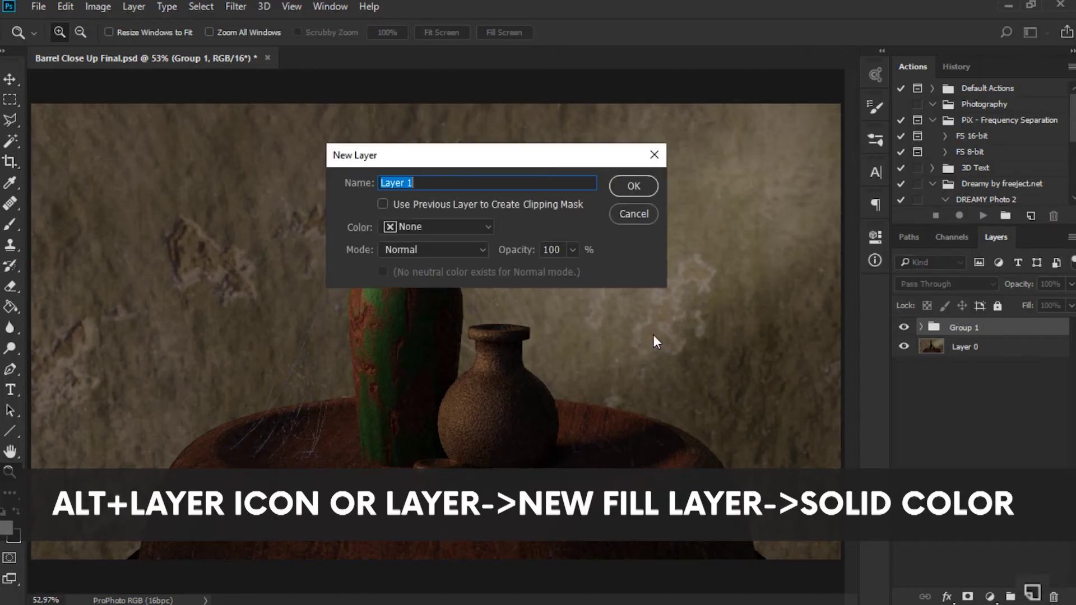
Step: Create a gray-labelled Overlay layer filled with 50% gray and convert it to a Smart Object
click(404, 225)
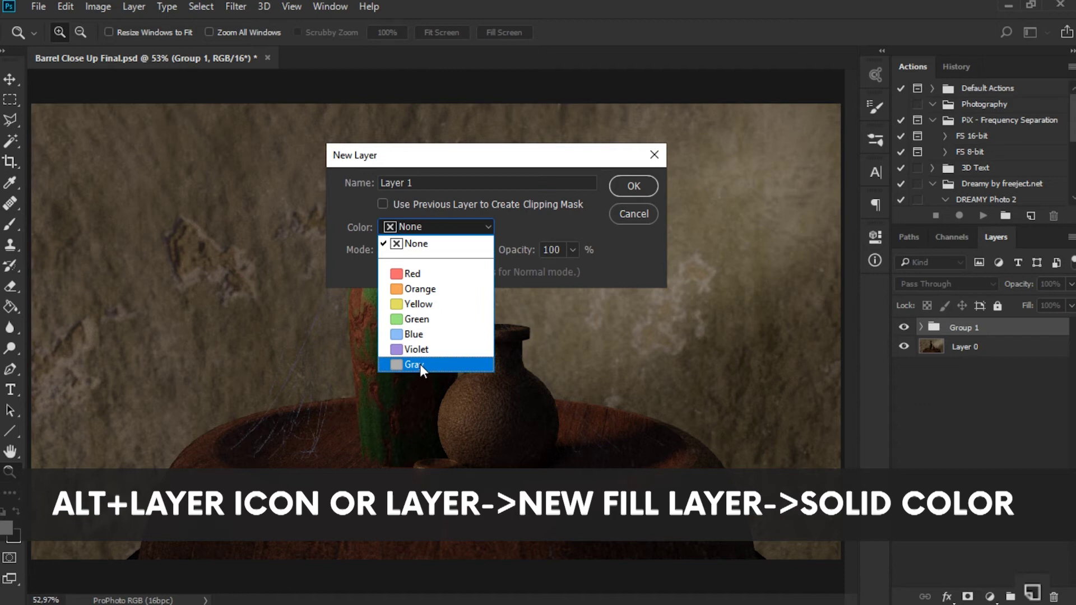
click(419, 365)
click(433, 250)
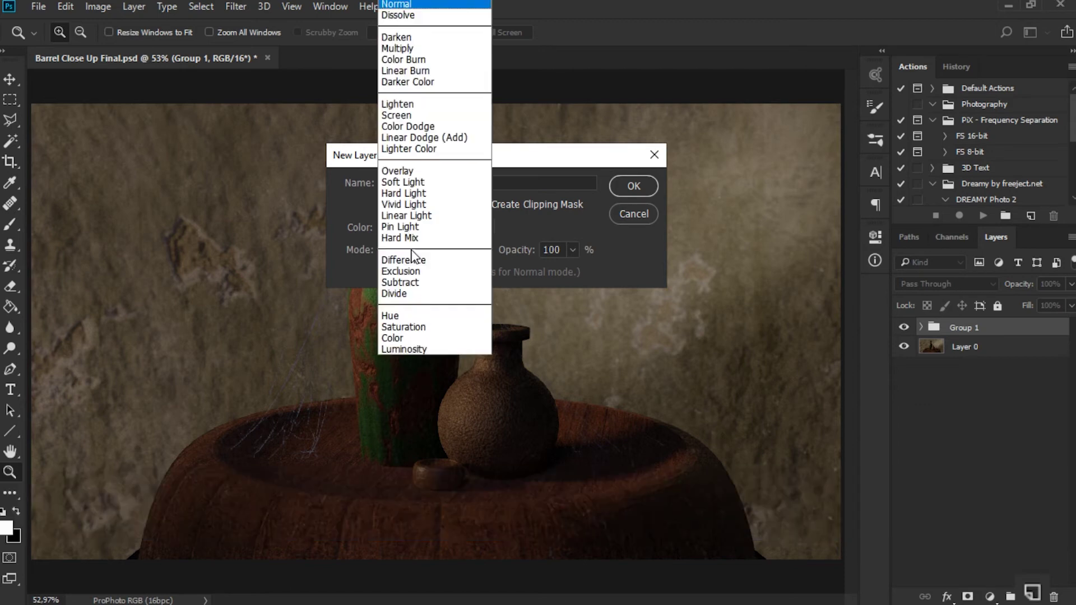
click(406, 204)
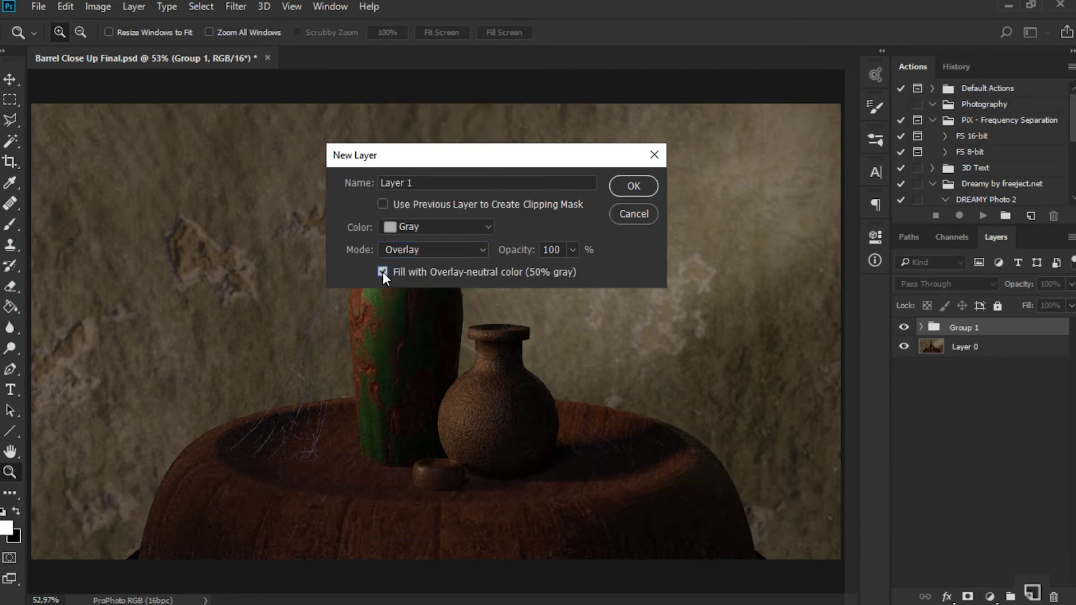
click(614, 180)
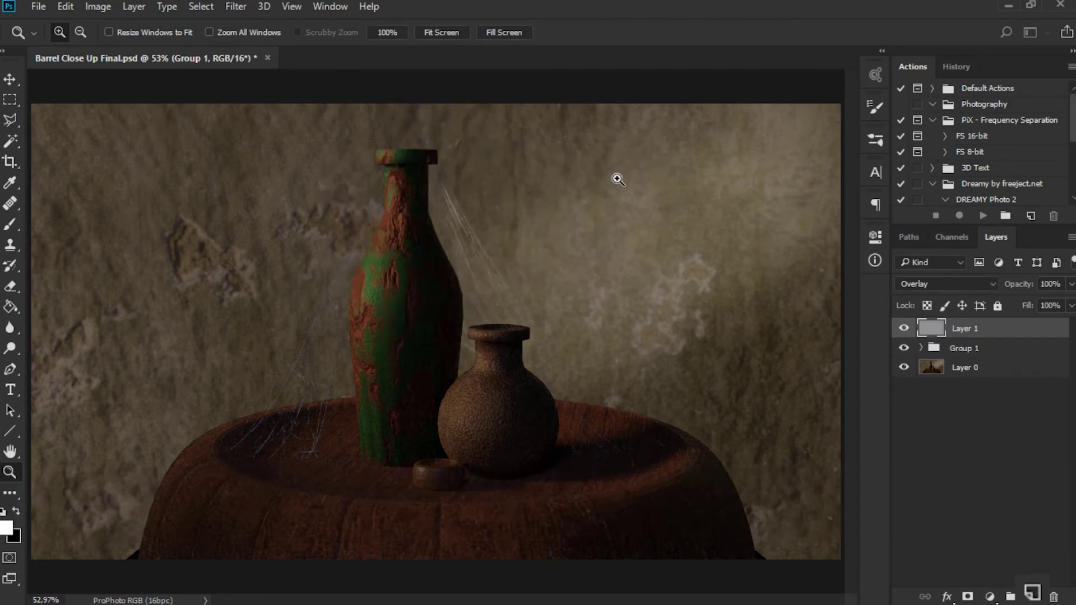
right_click(1015, 334)
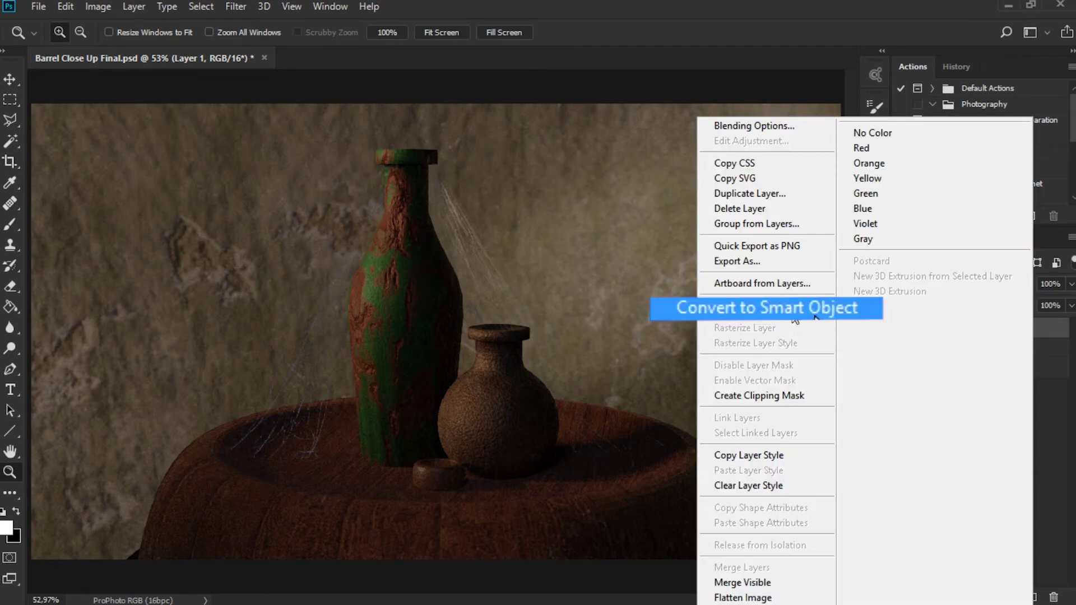
click(765, 306)
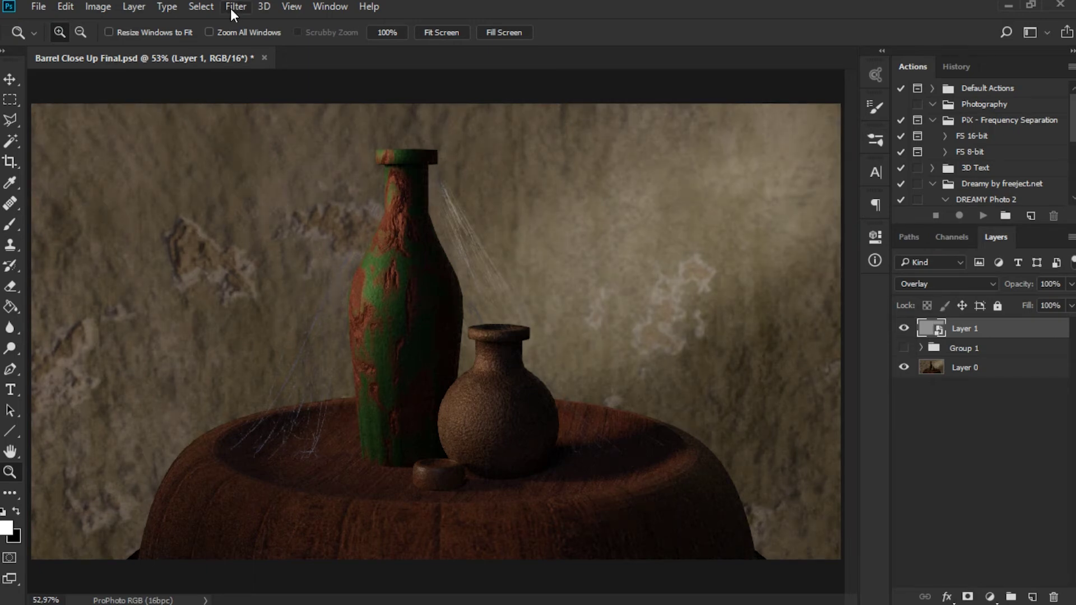
Step: Apply a Field Blur to Layer 1 and increase the blur amount
click(230, 9)
click(469, 195)
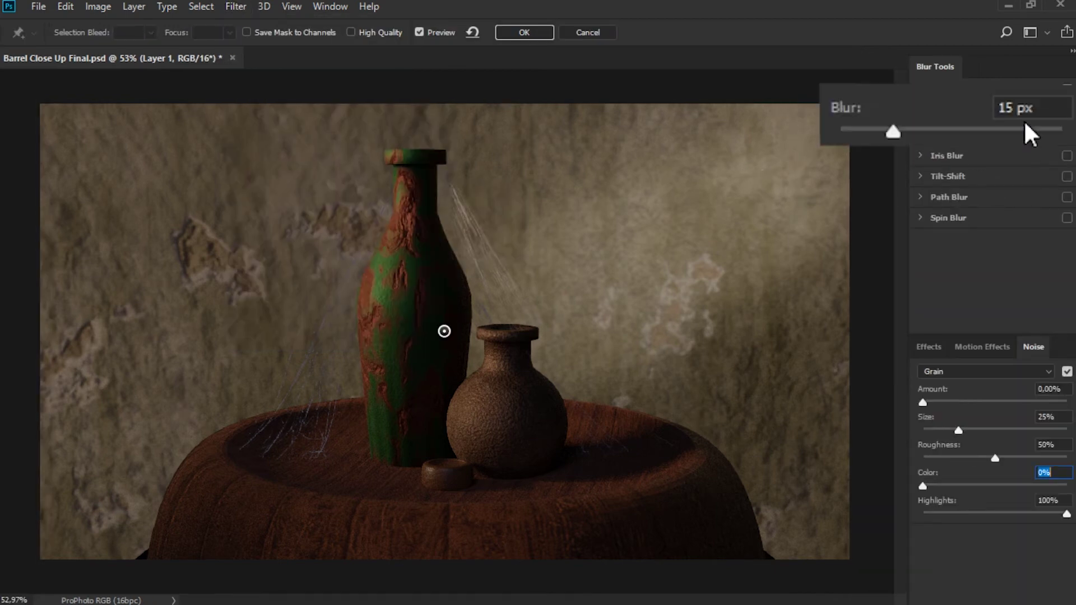
click(1000, 108)
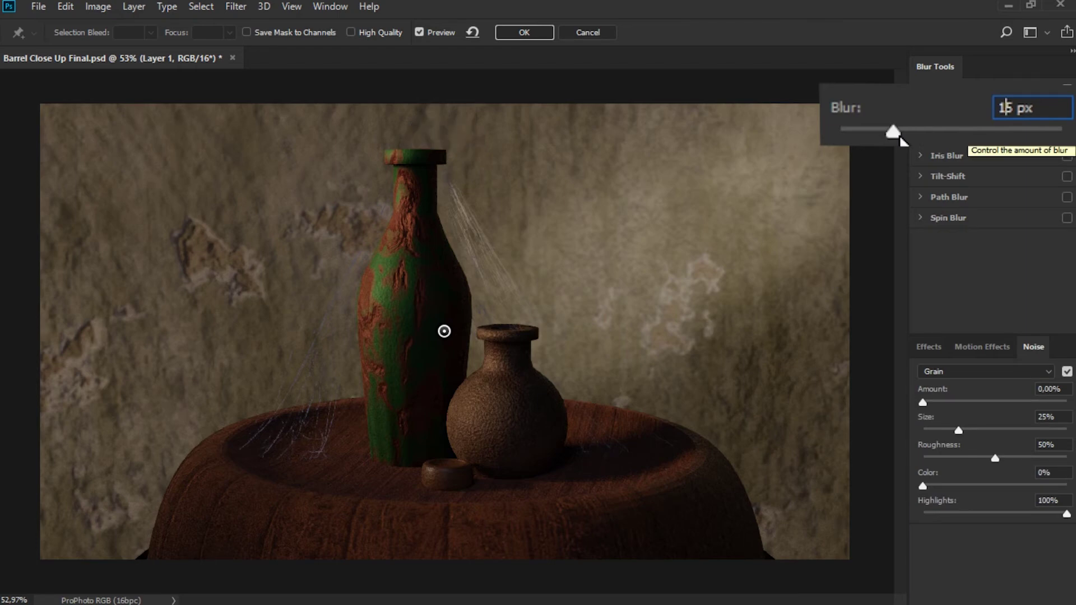
drag(899, 135, 985, 133)
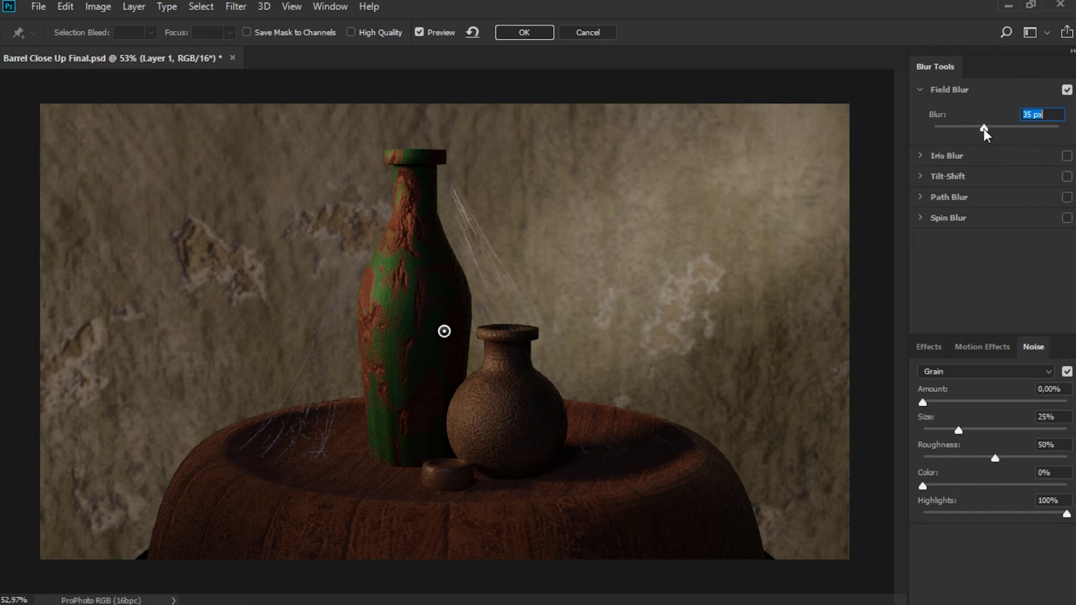
Step: Set Grain noise to amount 34.25%, size 14%, roughness 35%, and apply the blur
click(960, 330)
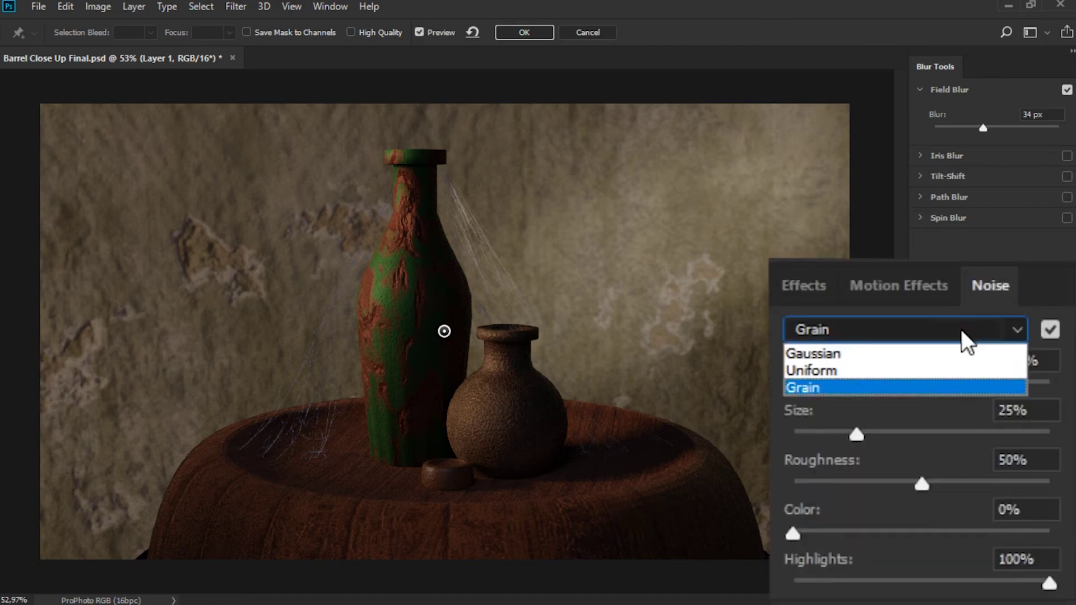
click(1035, 343)
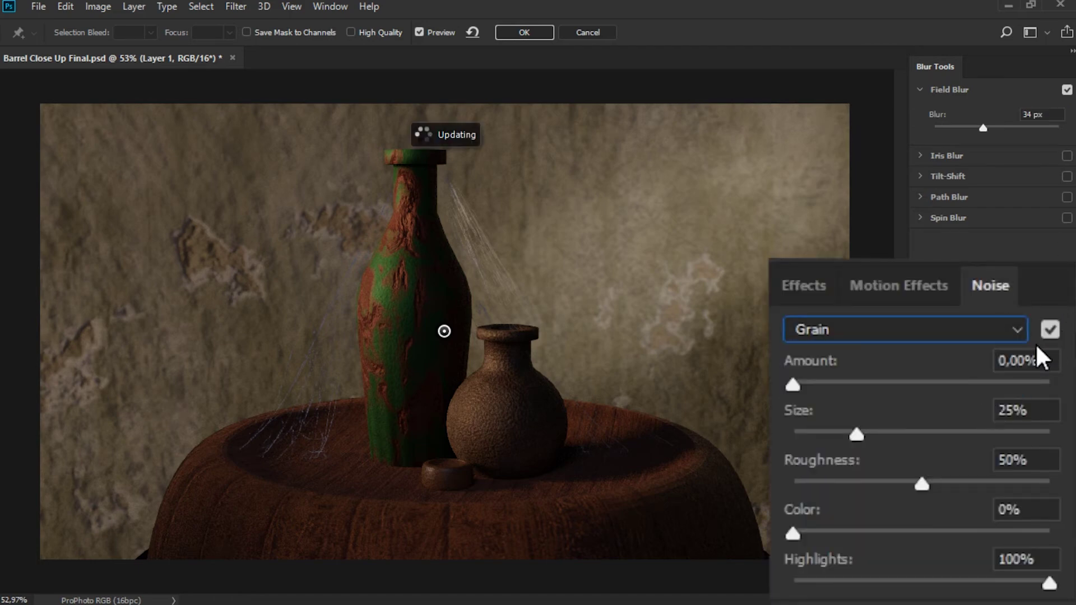
drag(793, 385, 881, 384)
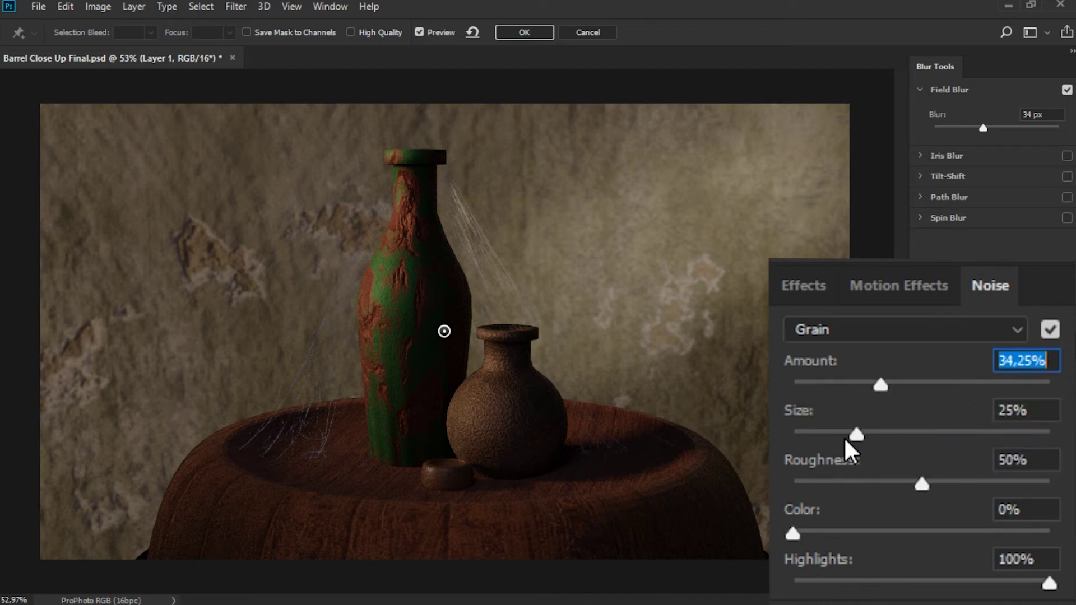
mouse_move(844, 436)
mouse_down()
mouse_move(855, 431)
mouse_move(830, 430)
mouse_up()
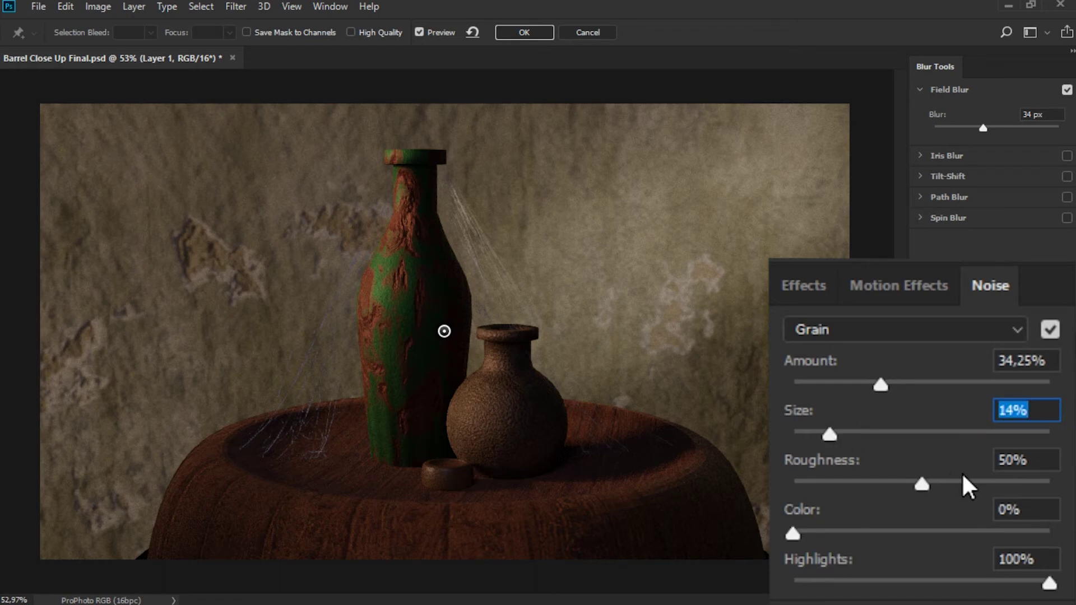
mouse_move(922, 484)
mouse_down()
mouse_move(871, 482)
mouse_move(884, 480)
mouse_up()
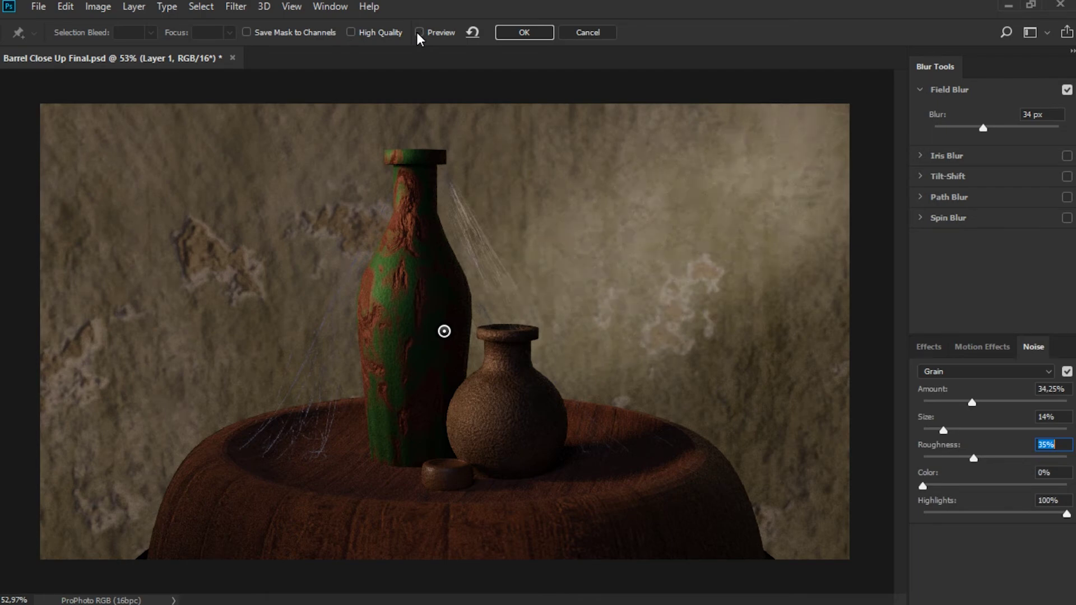
click(521, 31)
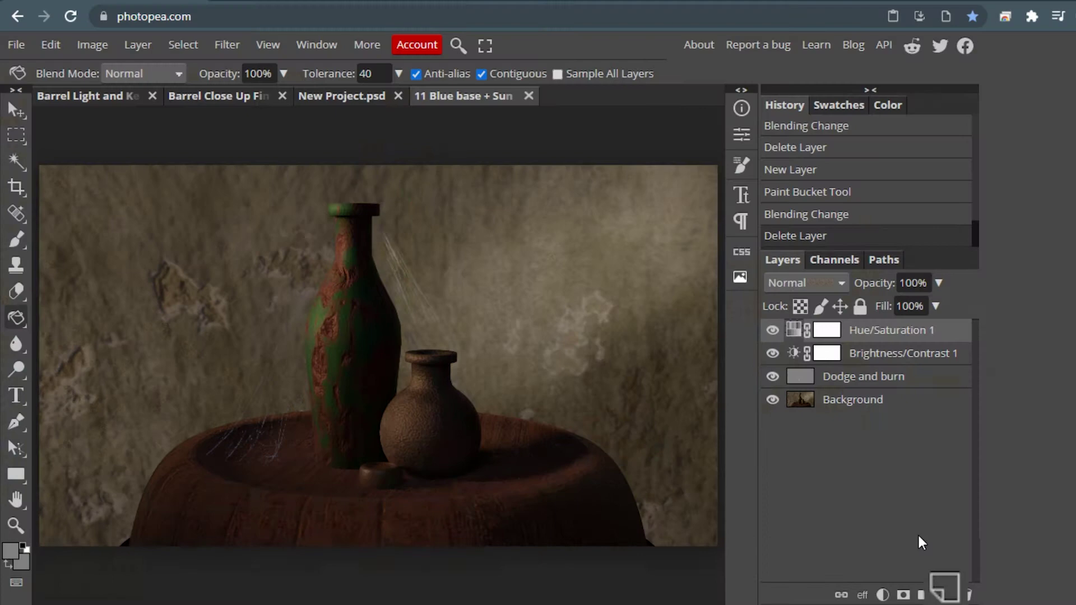
Step: Add a new layer filled with mid-grey 808080, blend it Overlay, and convert it to a smart object
click(944, 586)
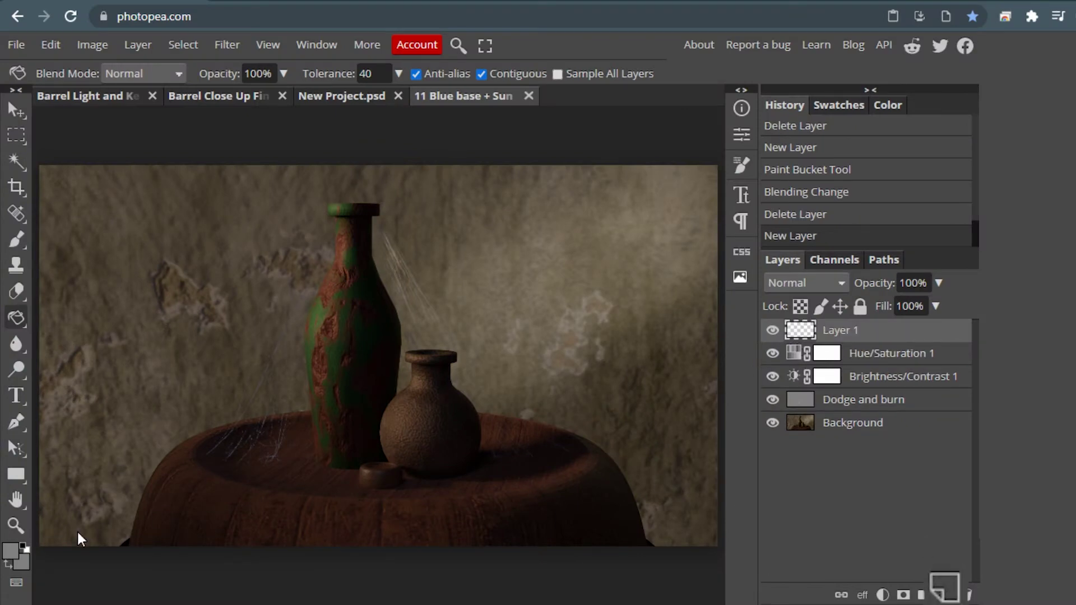
click(12, 551)
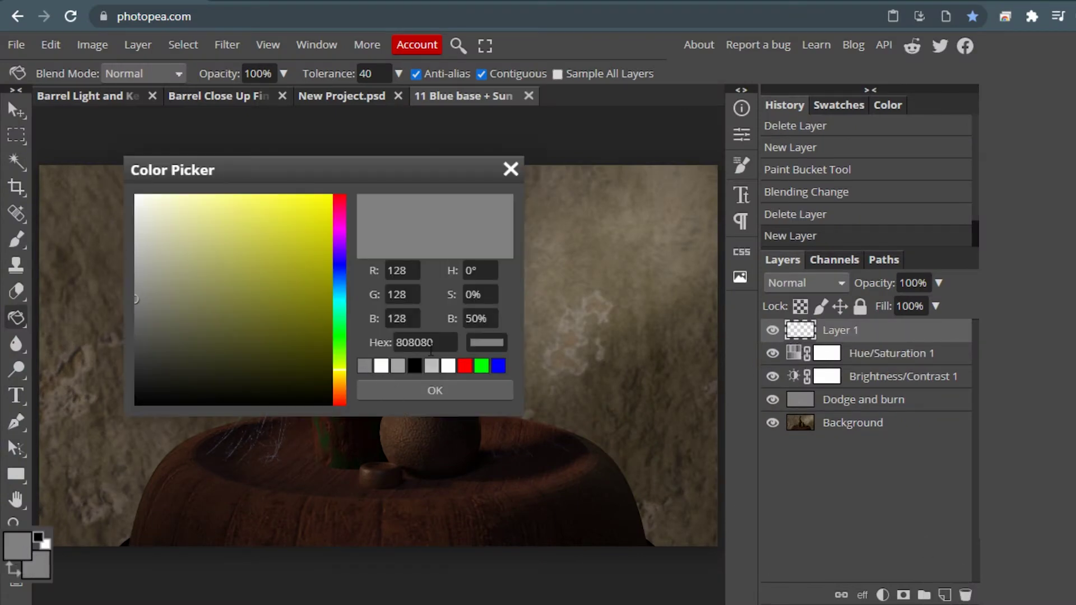
click(436, 389)
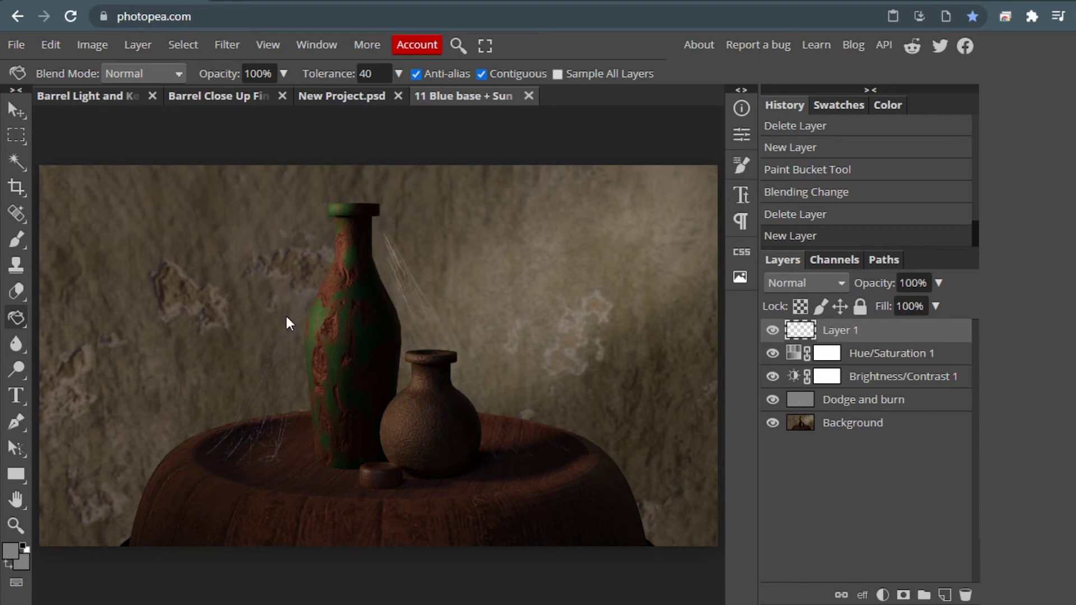
click(251, 325)
click(833, 283)
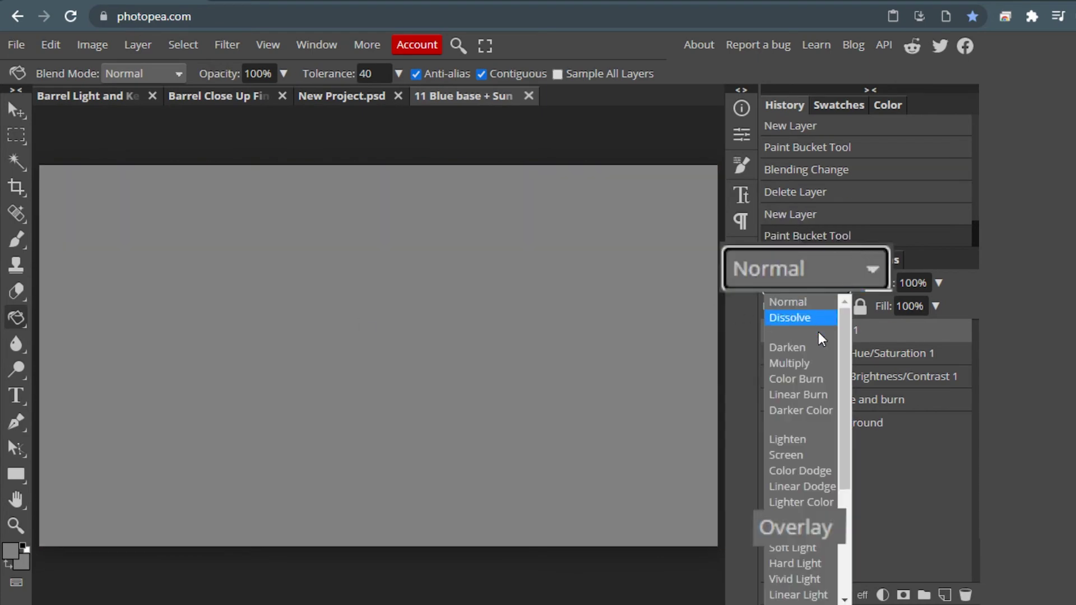
click(794, 525)
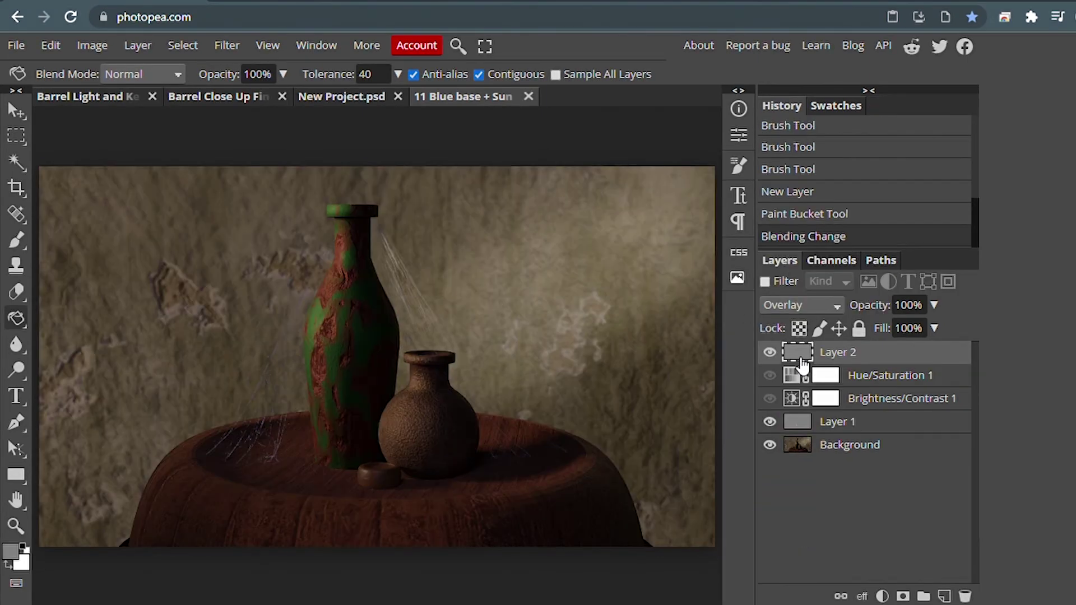
right_click(802, 355)
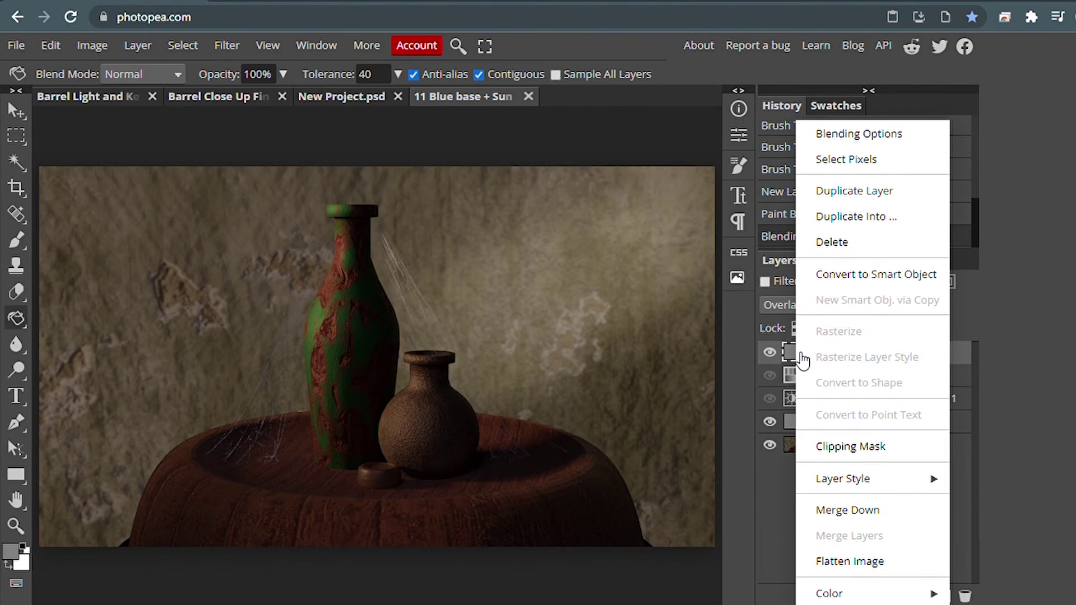
click(841, 273)
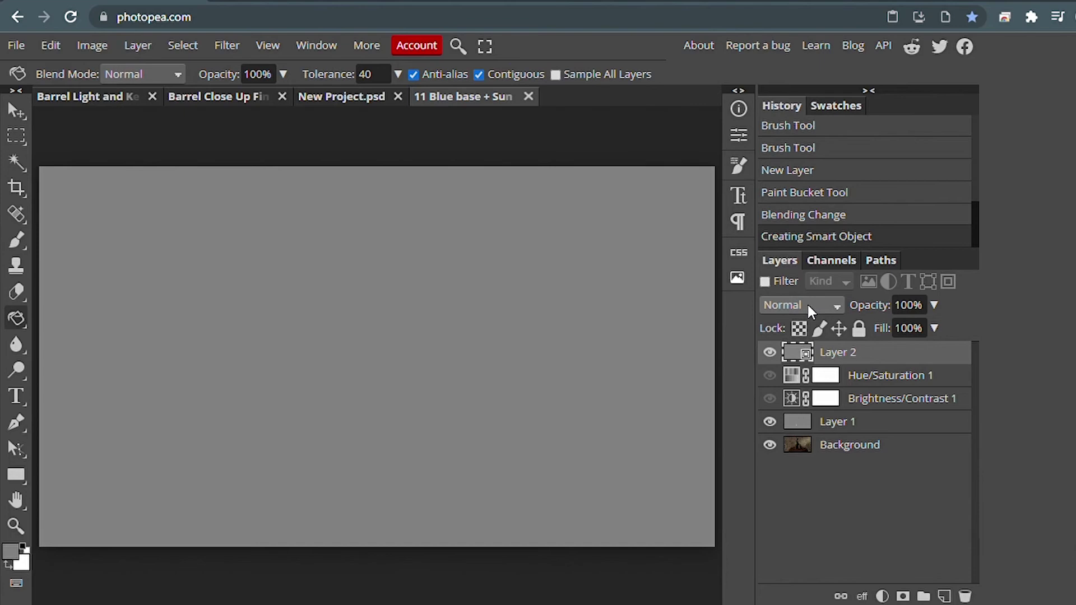
key(alt+shift+o)
Step: Apply monochromatic Add Noise at about 10% to the grey smart object
click(227, 44)
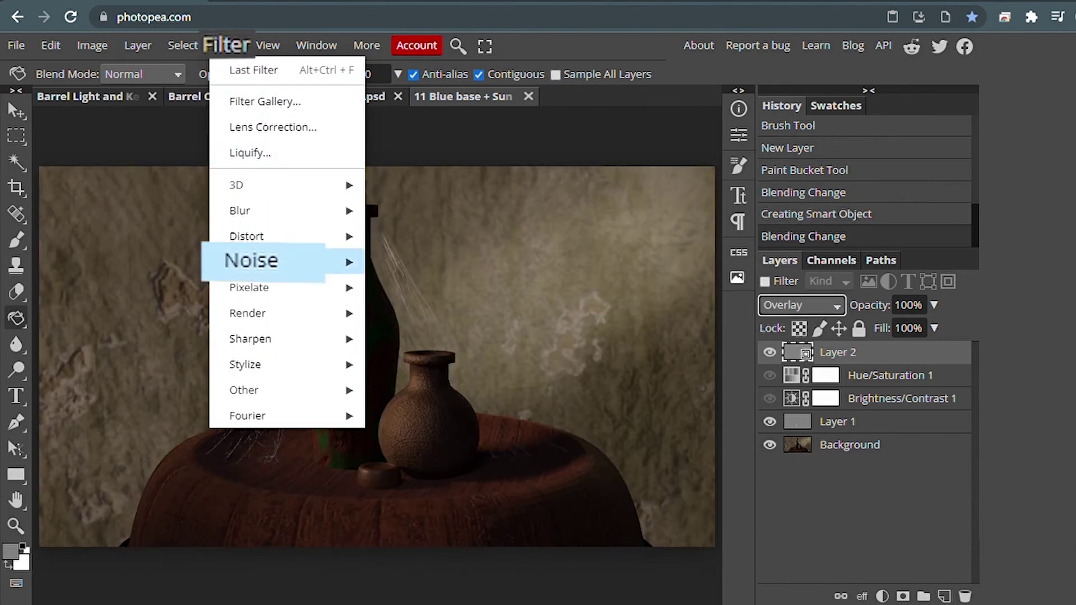
mouse_move(252, 261)
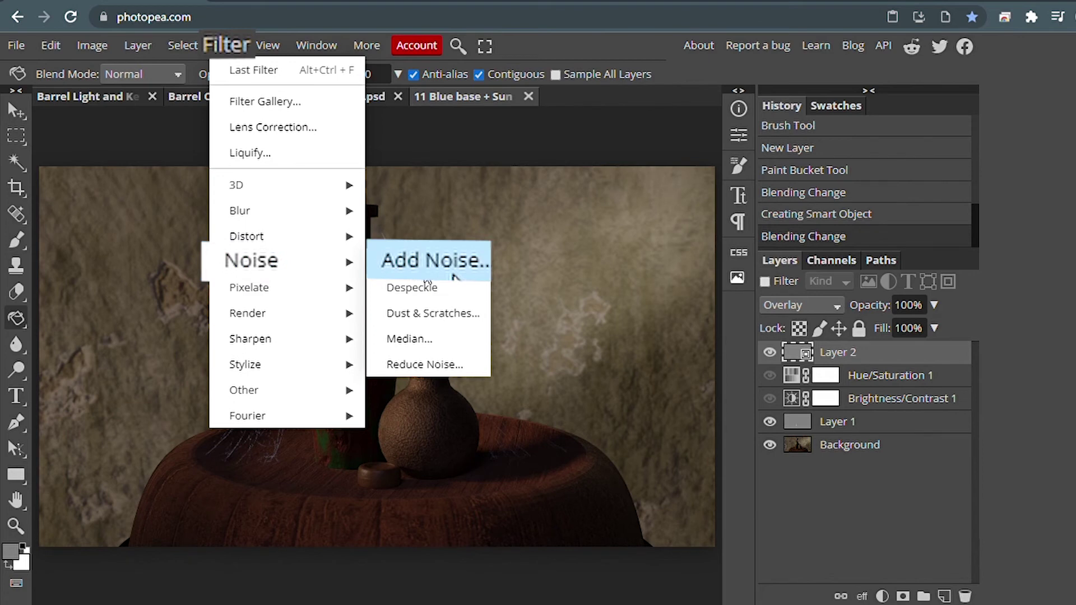
click(453, 278)
mouse_move(350, 172)
mouse_down()
mouse_move(983, 152)
mouse_move(785, 149)
mouse_up()
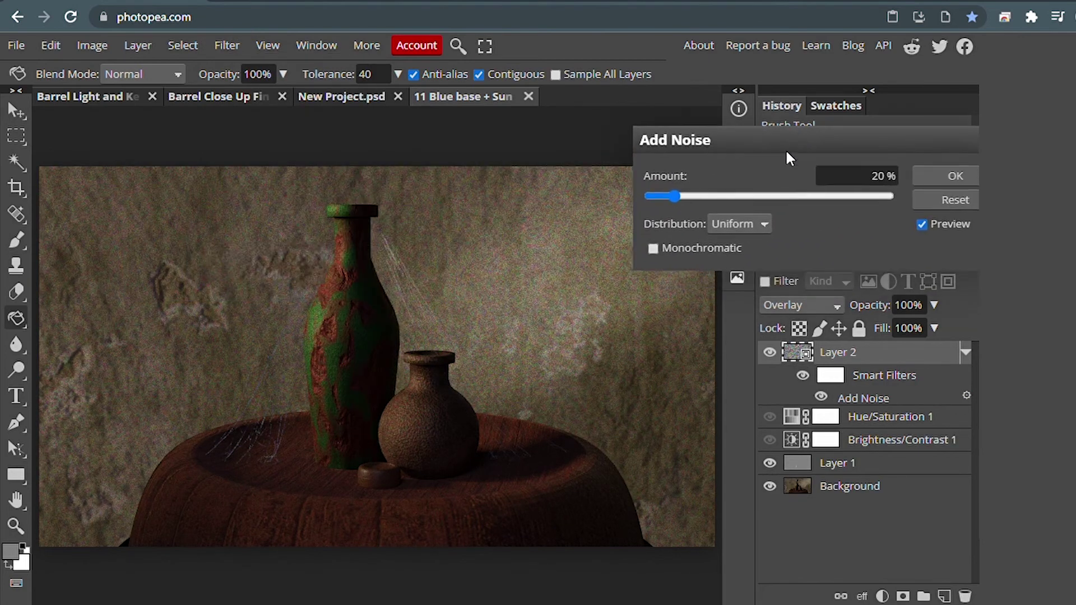
click(653, 247)
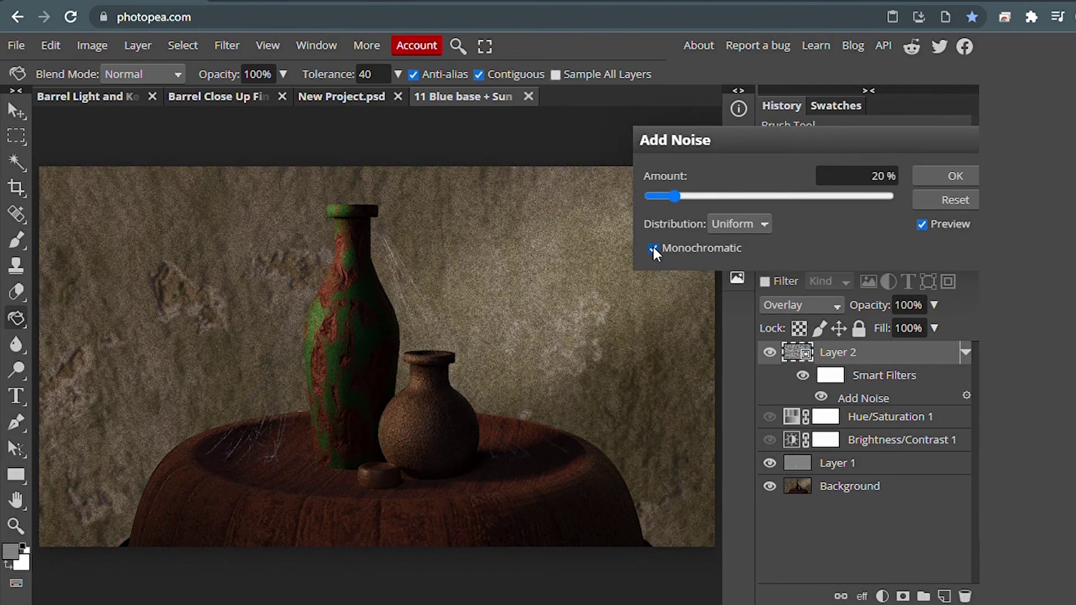
drag(672, 193, 662, 196)
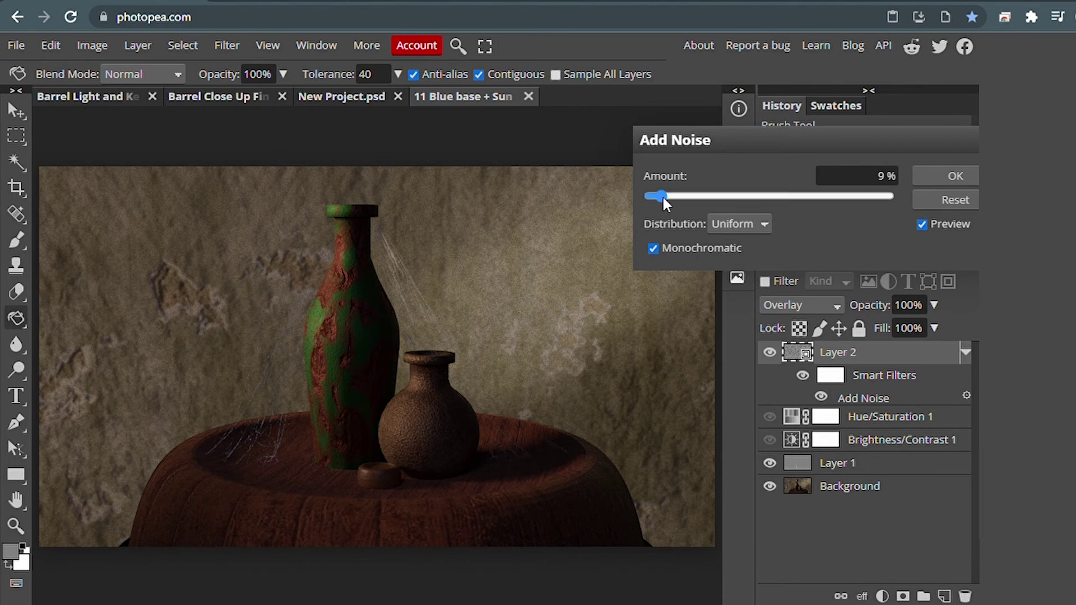
click(662, 196)
click(922, 227)
click(921, 226)
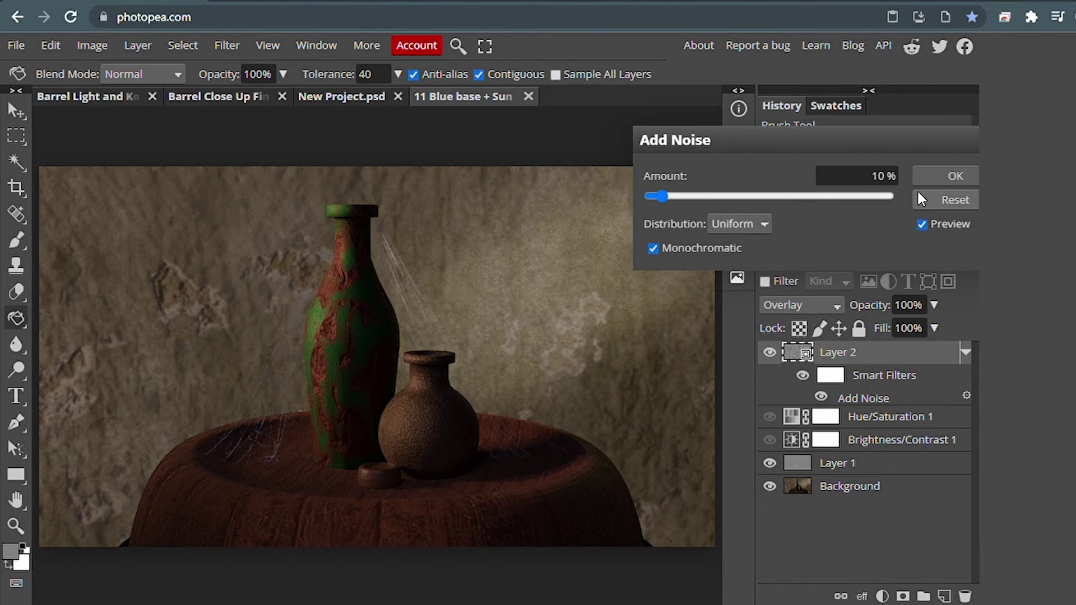
click(932, 180)
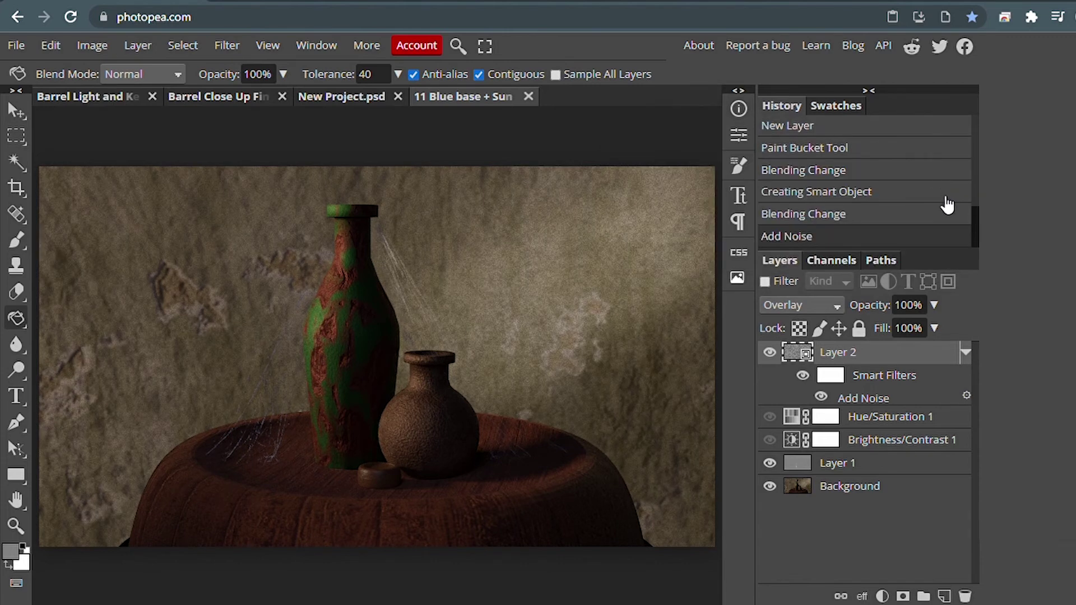
Step: Try a lower opacity on the grey noise layer and toggle its filter list
click(935, 304)
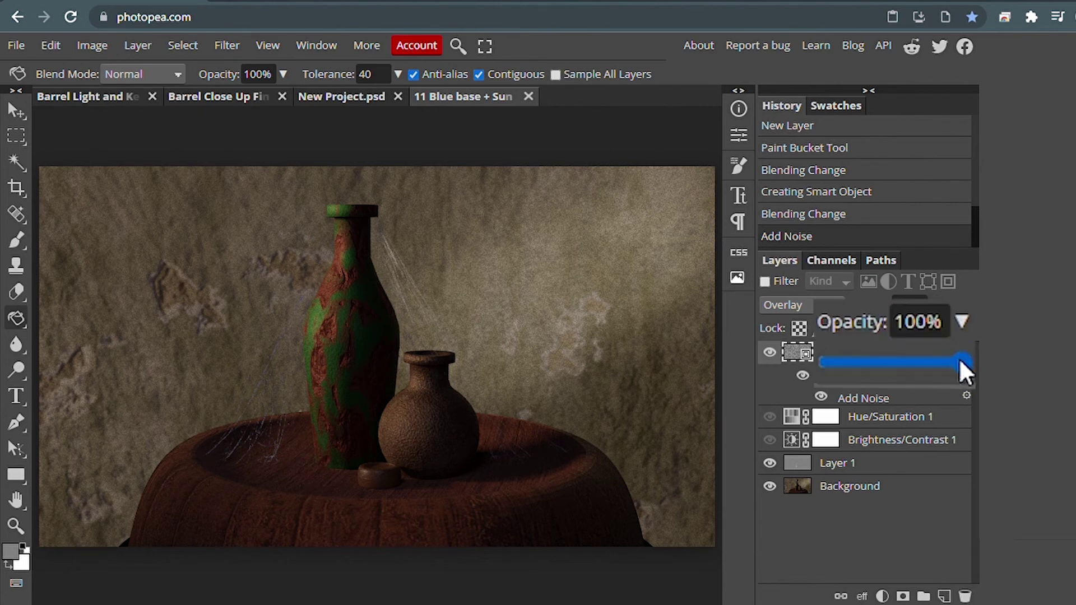
mouse_move(931, 363)
mouse_down()
mouse_move(889, 366)
mouse_move(900, 349)
mouse_move(836, 321)
mouse_move(968, 336)
mouse_up()
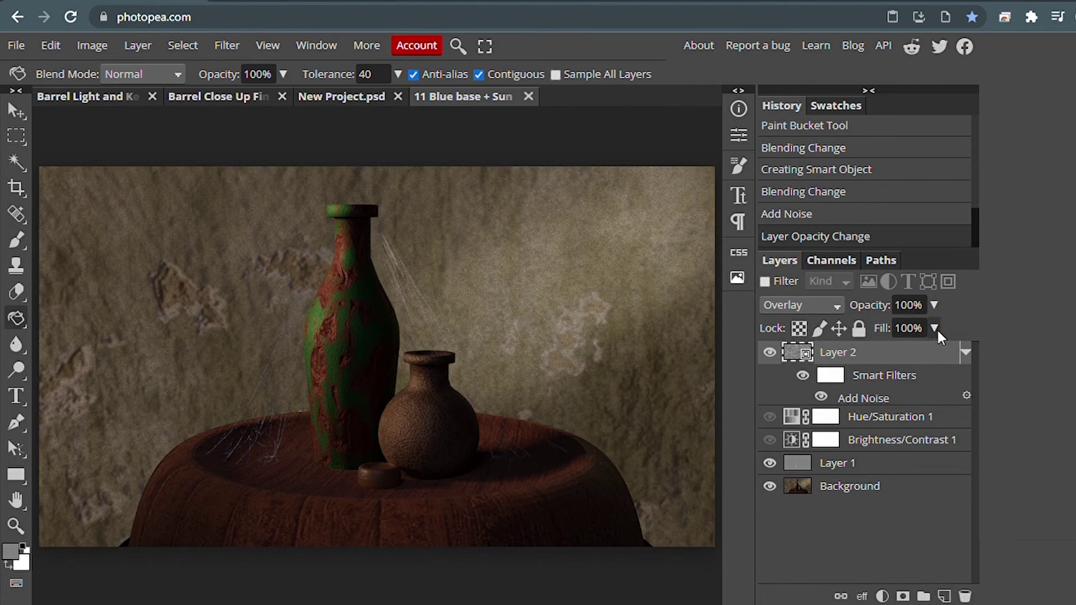
click(966, 354)
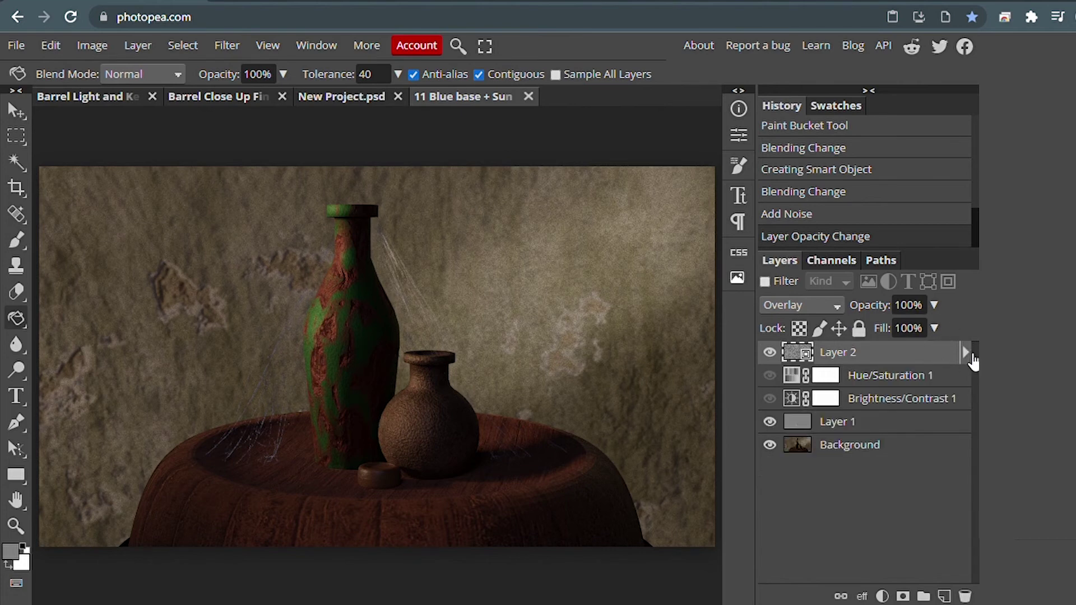
click(965, 354)
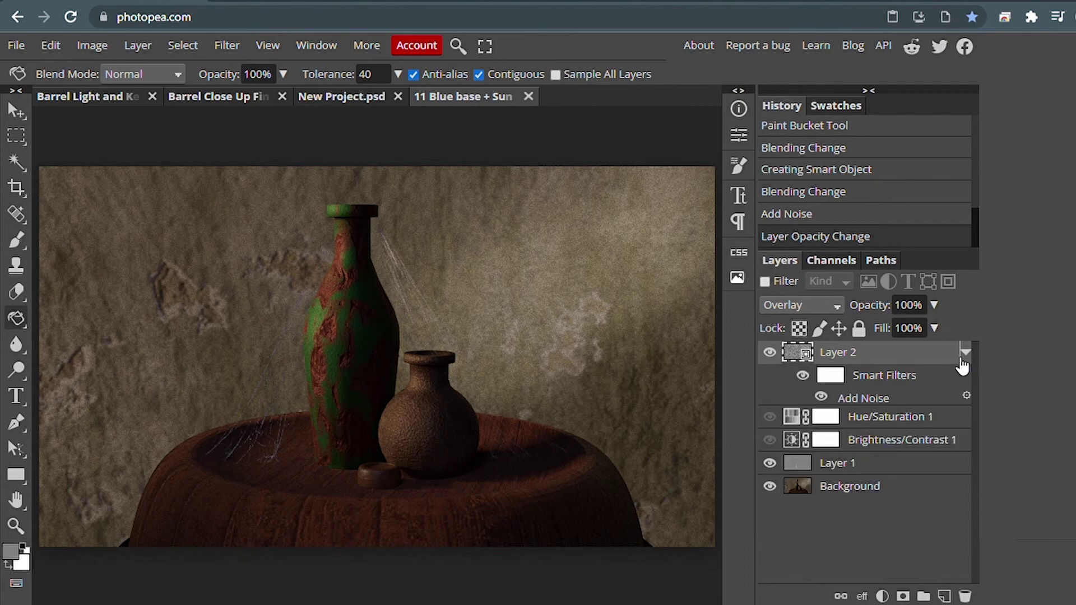
drag(884, 401, 942, 408)
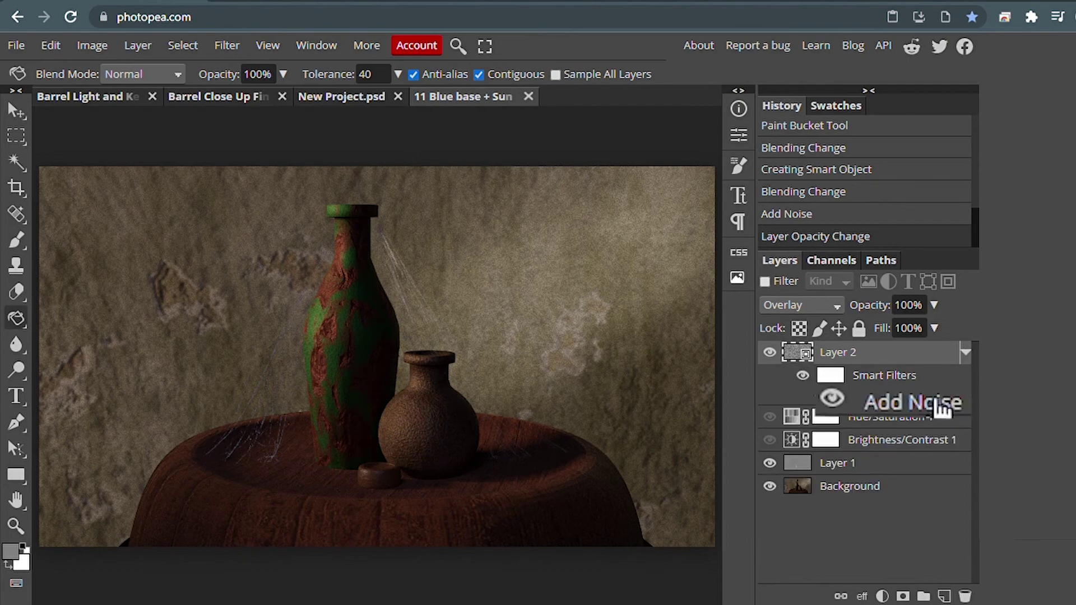
Step: Reopen the Add Noise settings and set the amount to 13%
double_click(941, 408)
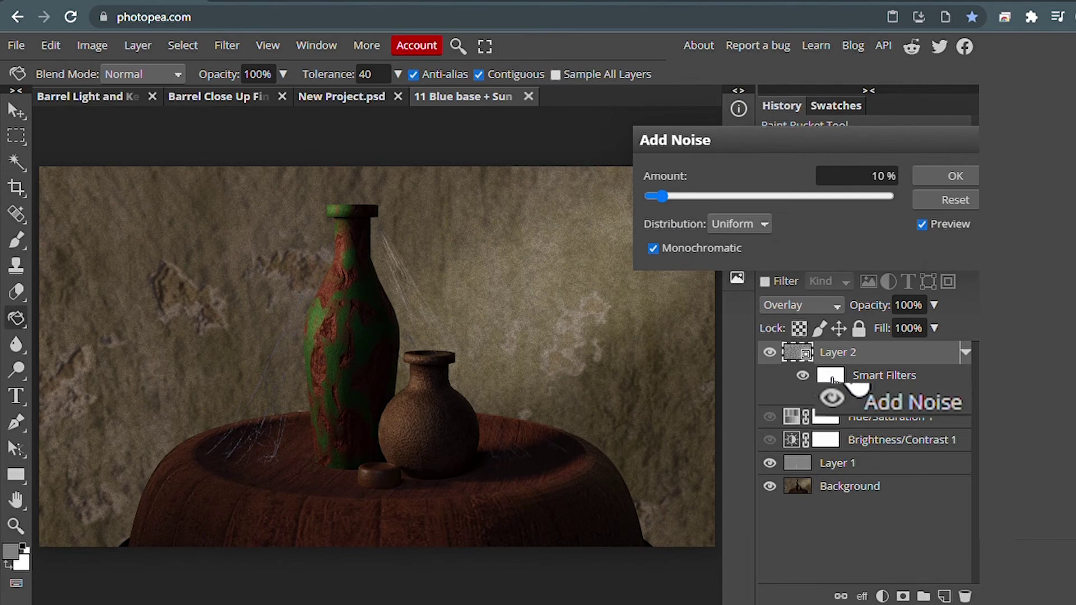
click(698, 196)
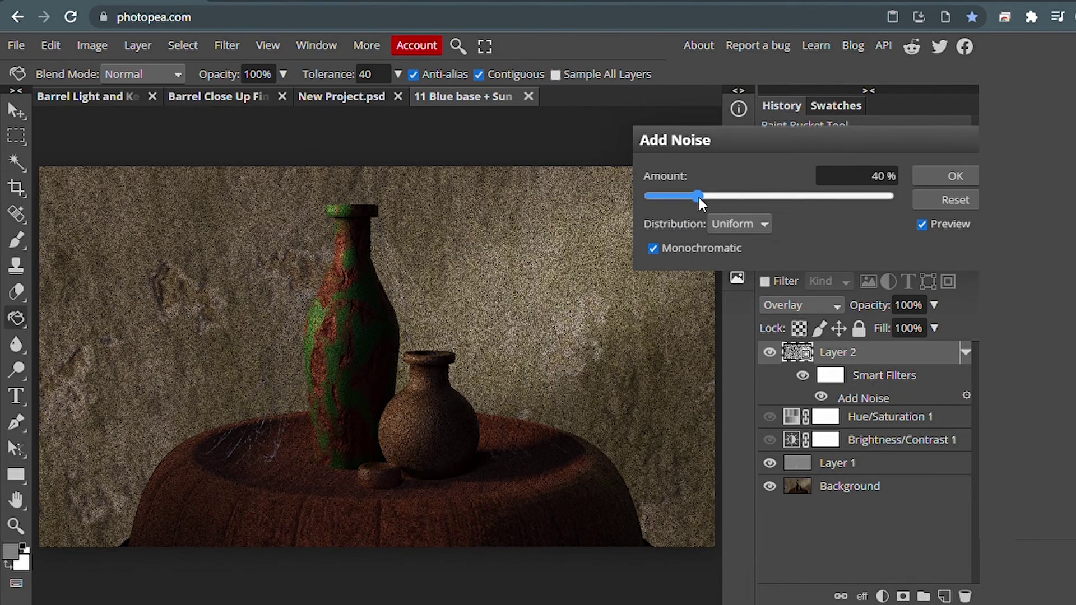
click(662, 196)
drag(659, 191, 667, 193)
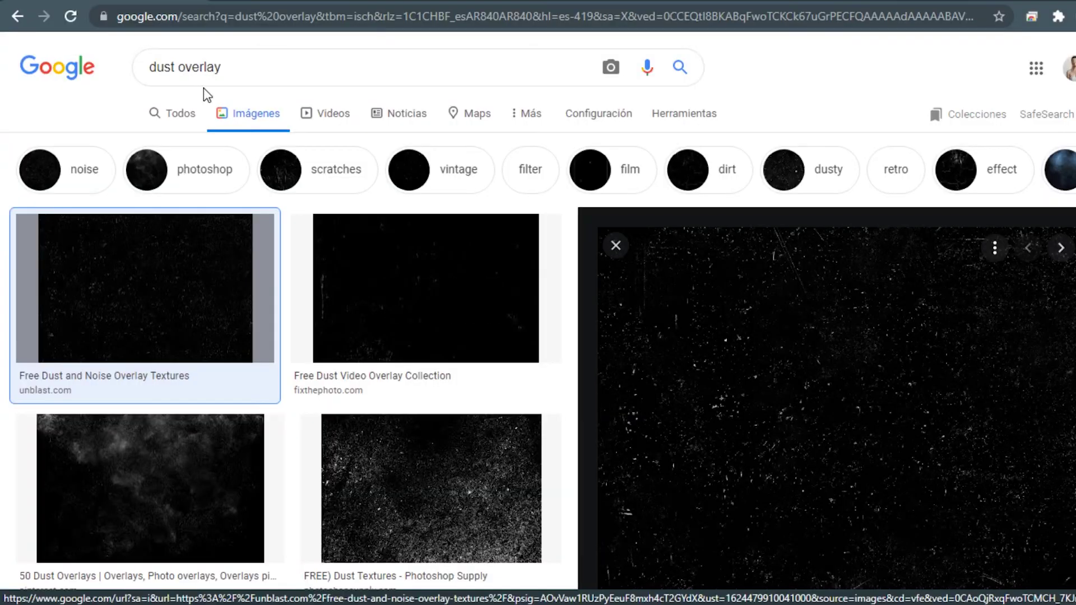
Step: Check the image size filters, then copy the Free Dust and Noise Overlay Textures image
click(700, 115)
click(173, 145)
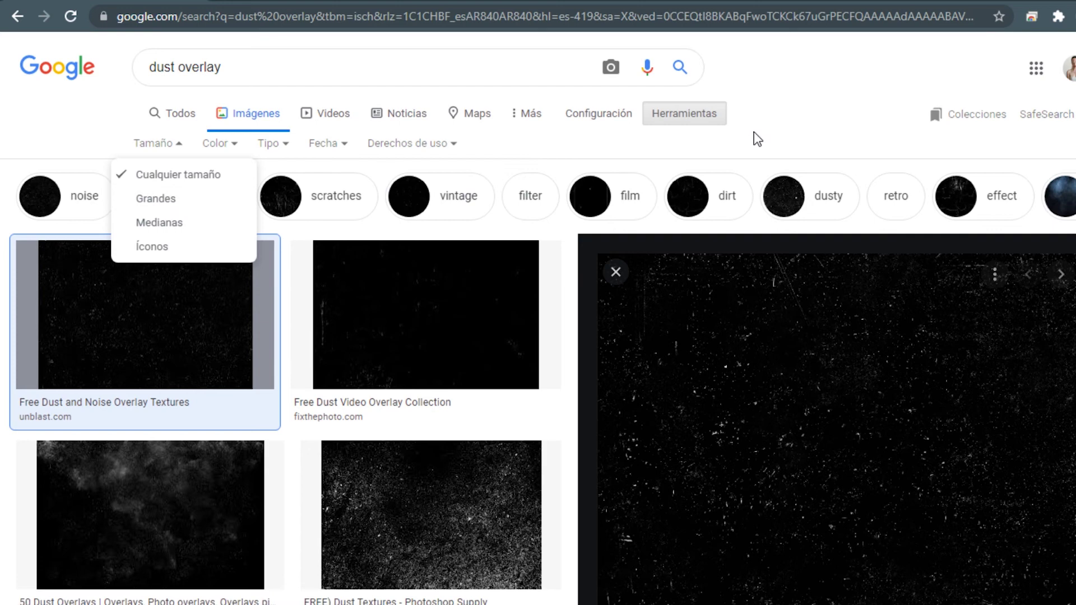
click(697, 114)
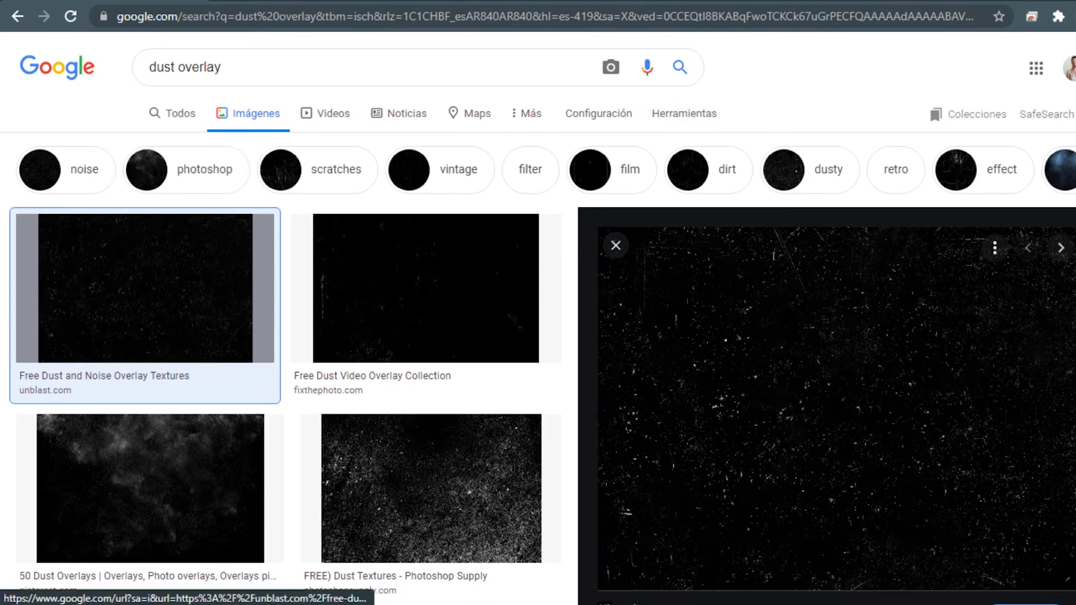
scroll(836, 291, down, 1)
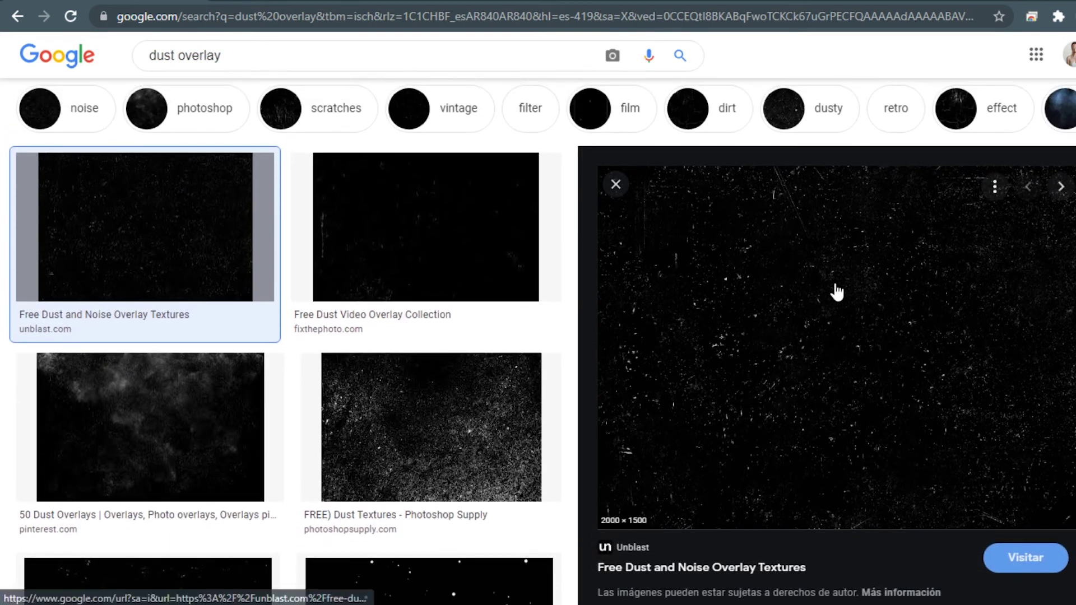
right_click(833, 280)
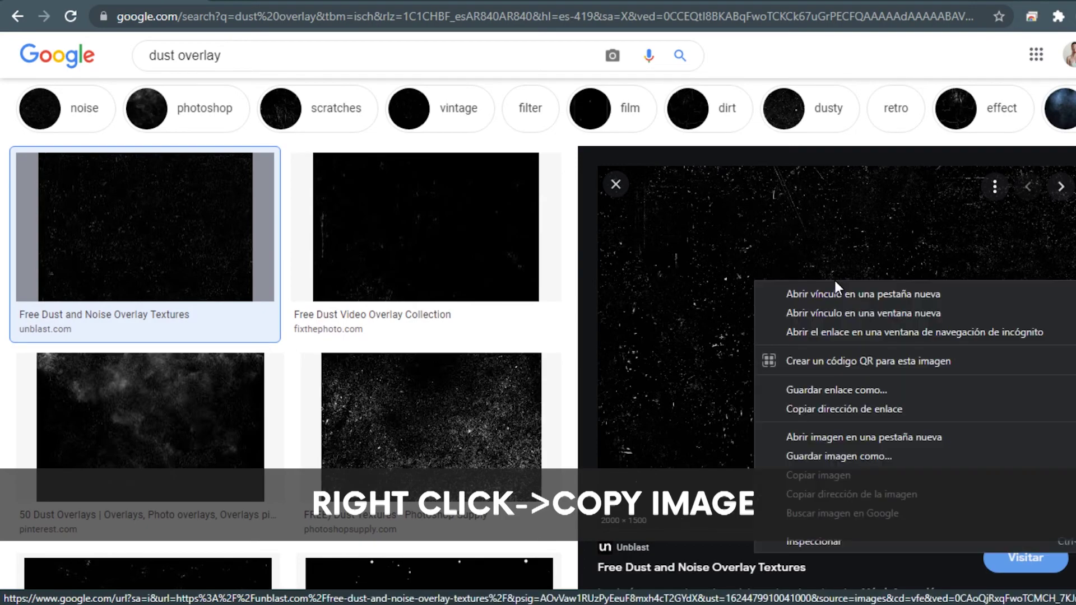
click(874, 477)
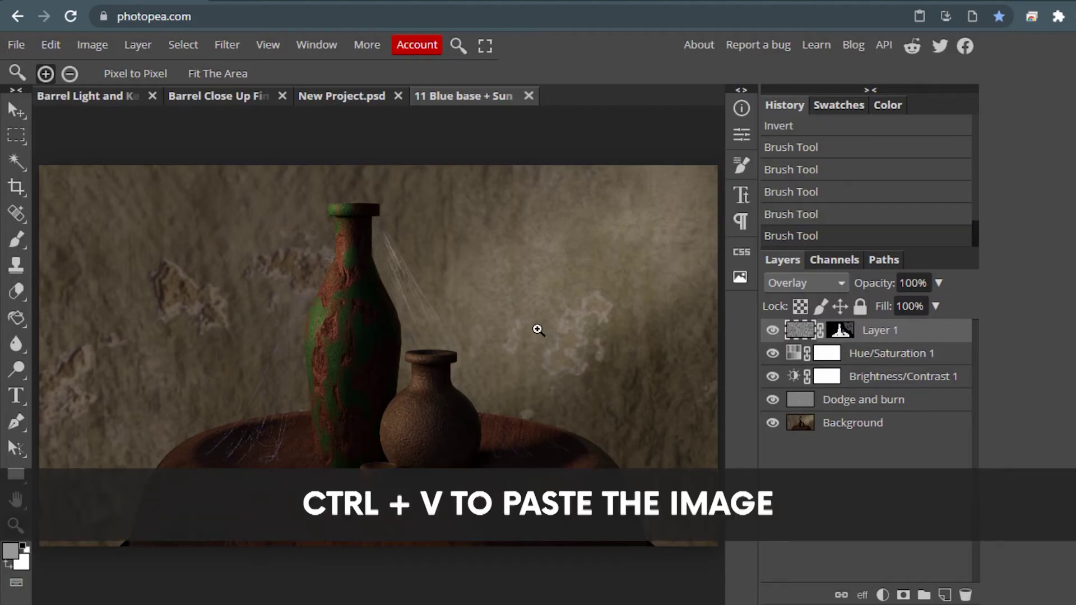
Step: Paste the dust texture as Layer 2, blend it Screen, and lower its opacity from 42% to 21%
key(ctrl+v)
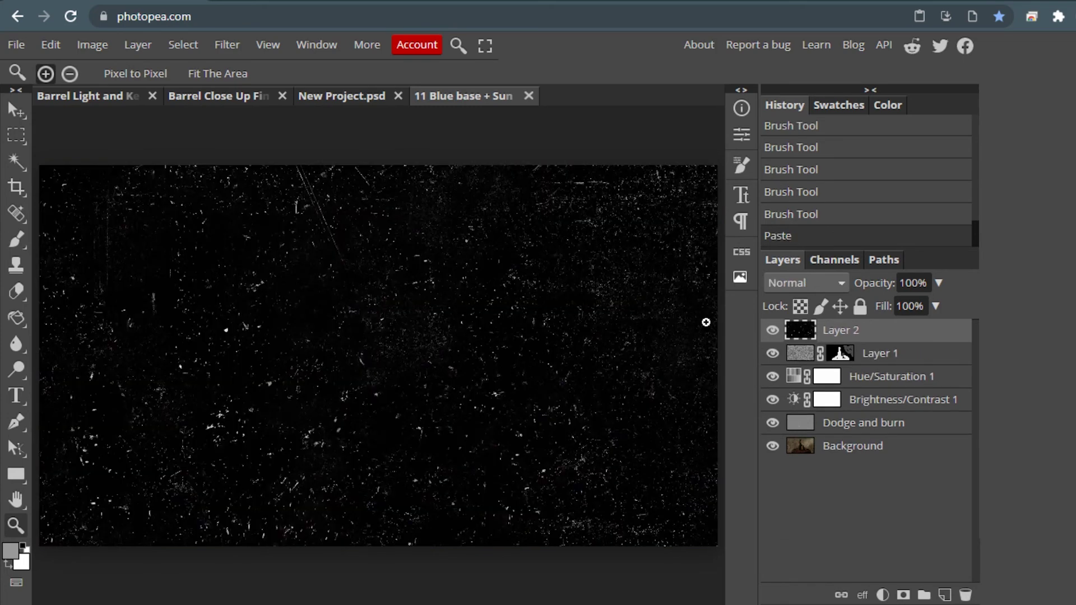
click(845, 288)
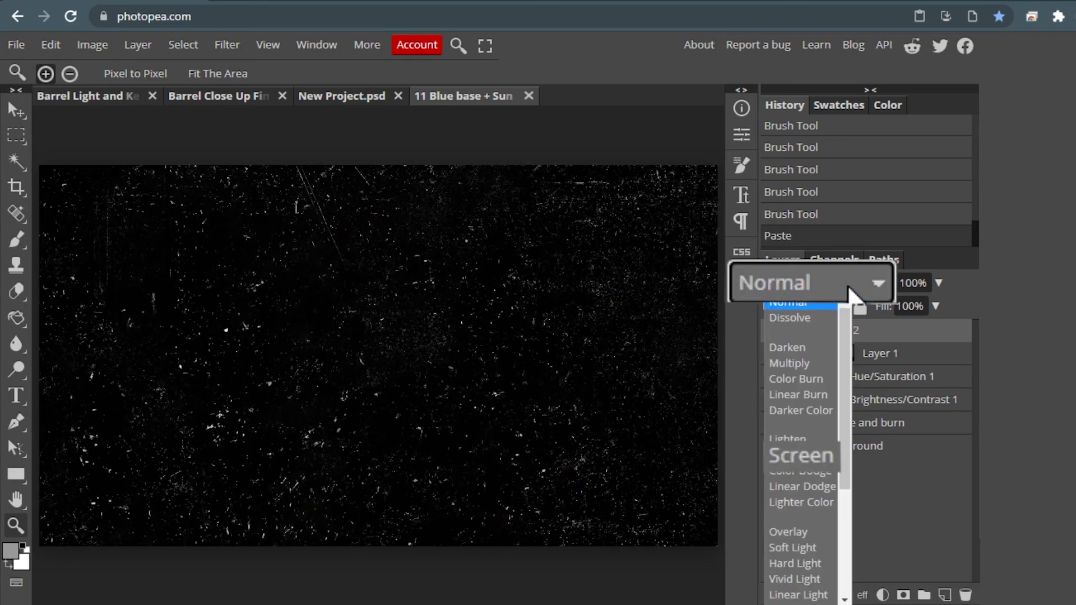
click(837, 460)
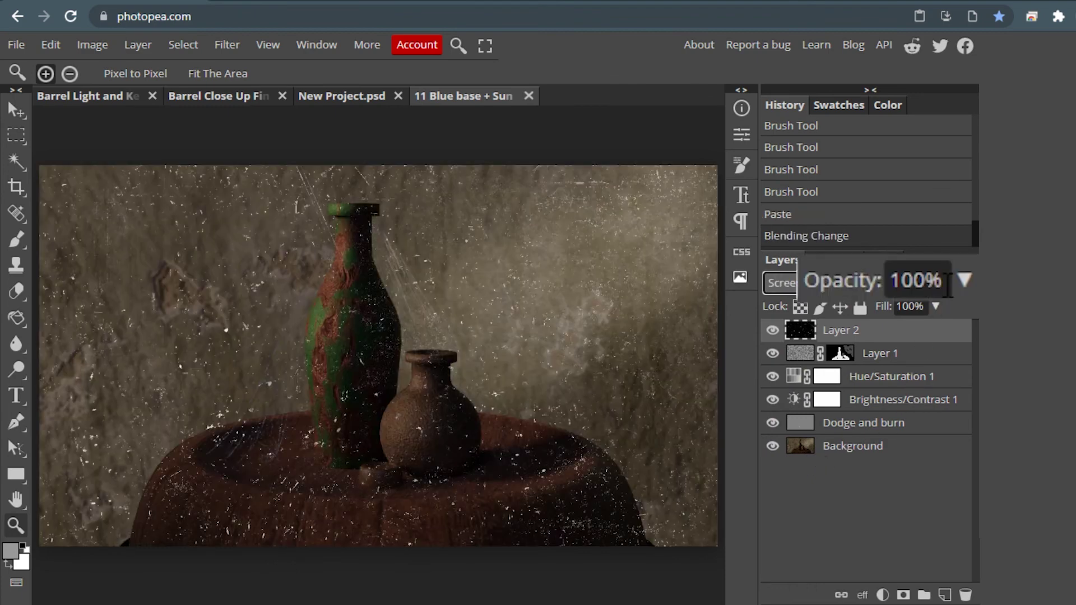
click(921, 280)
click(964, 279)
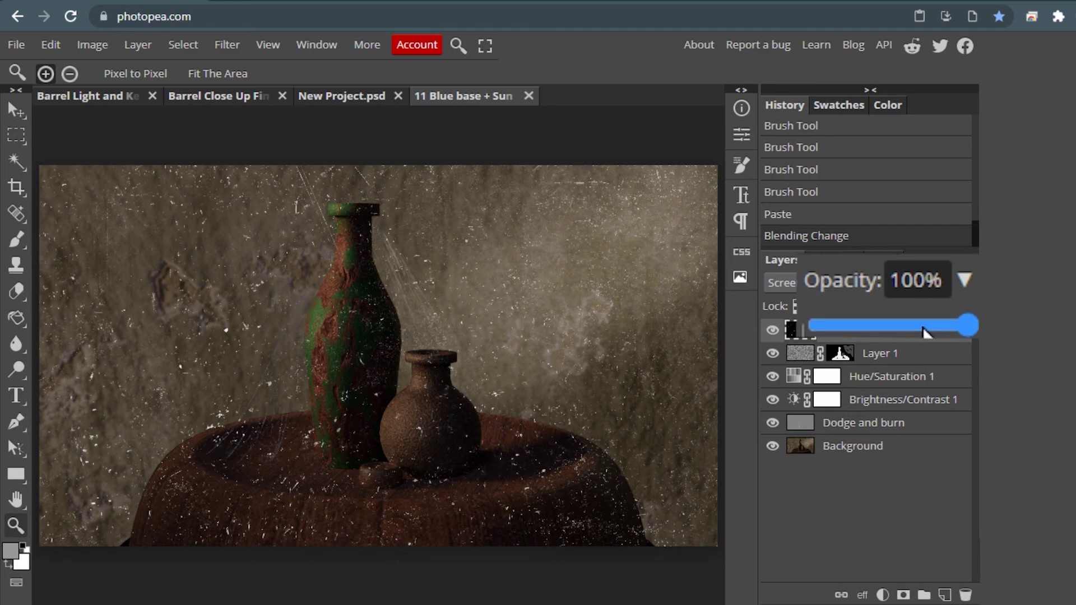
drag(923, 333, 896, 309)
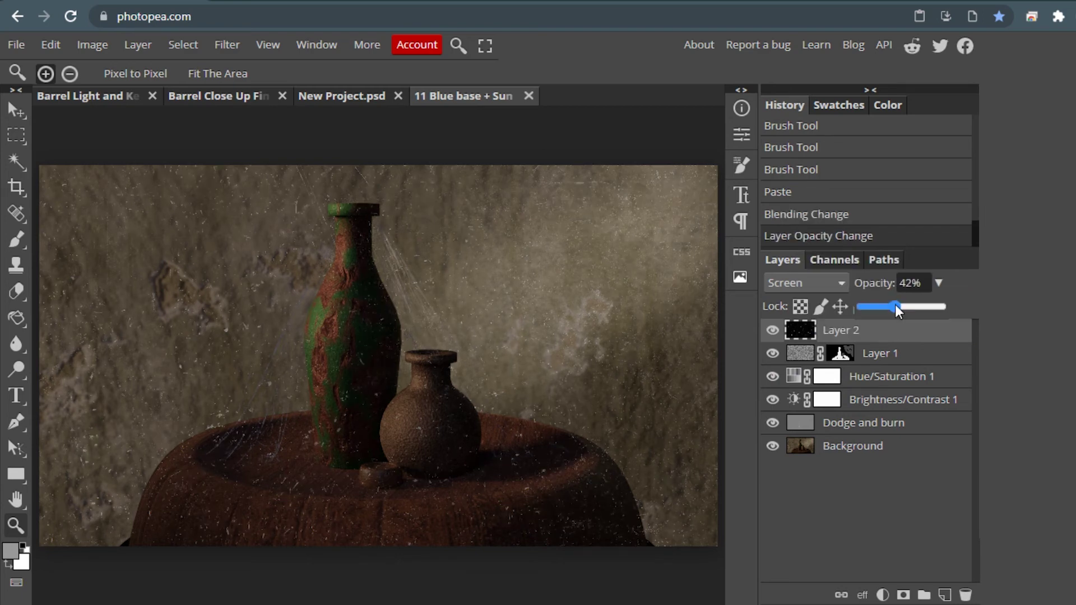
drag(897, 309, 880, 310)
key(e)
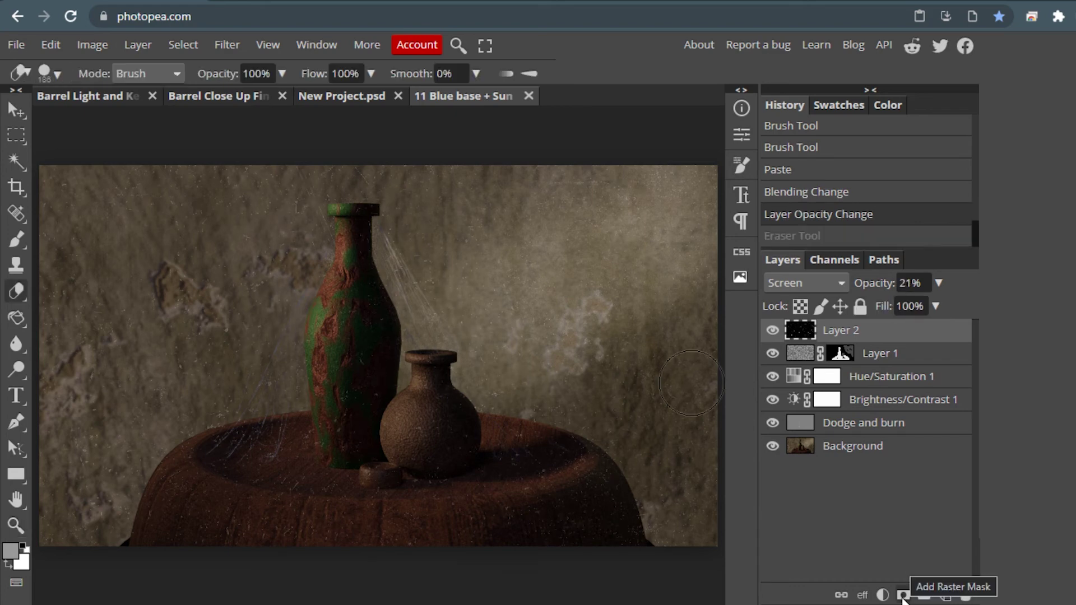
Step: Mask the dust layer and paint over the bottles with a black brush at 37% opacity
click(902, 595)
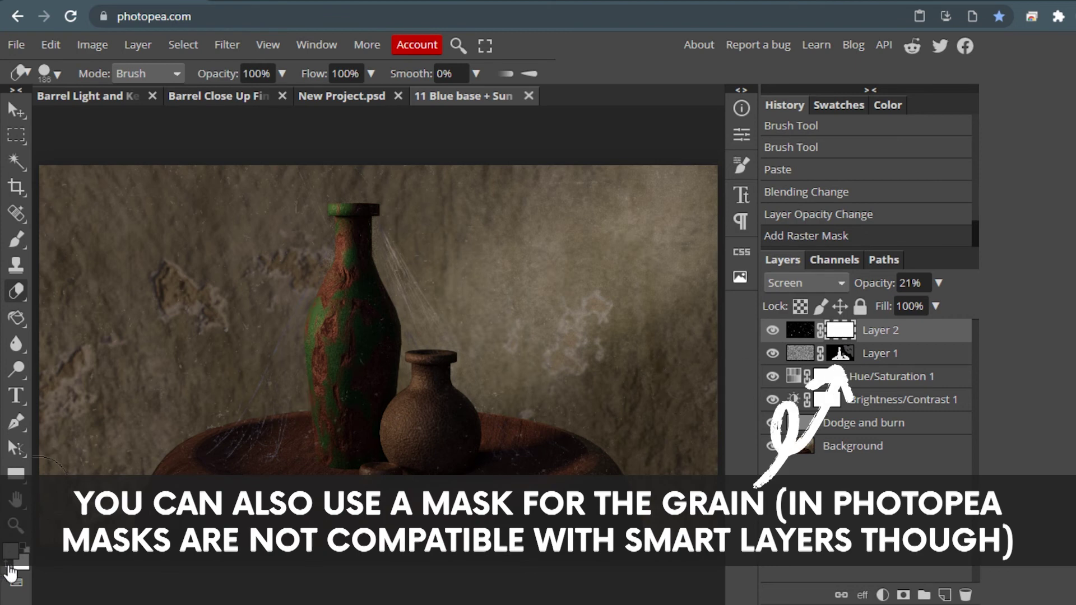
click(10, 571)
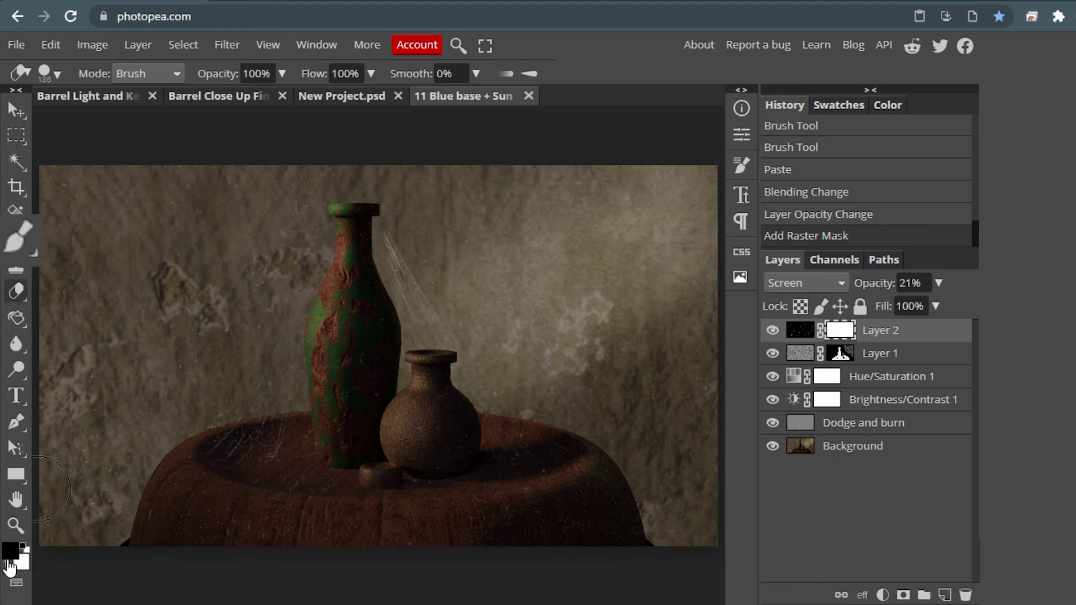
click(20, 239)
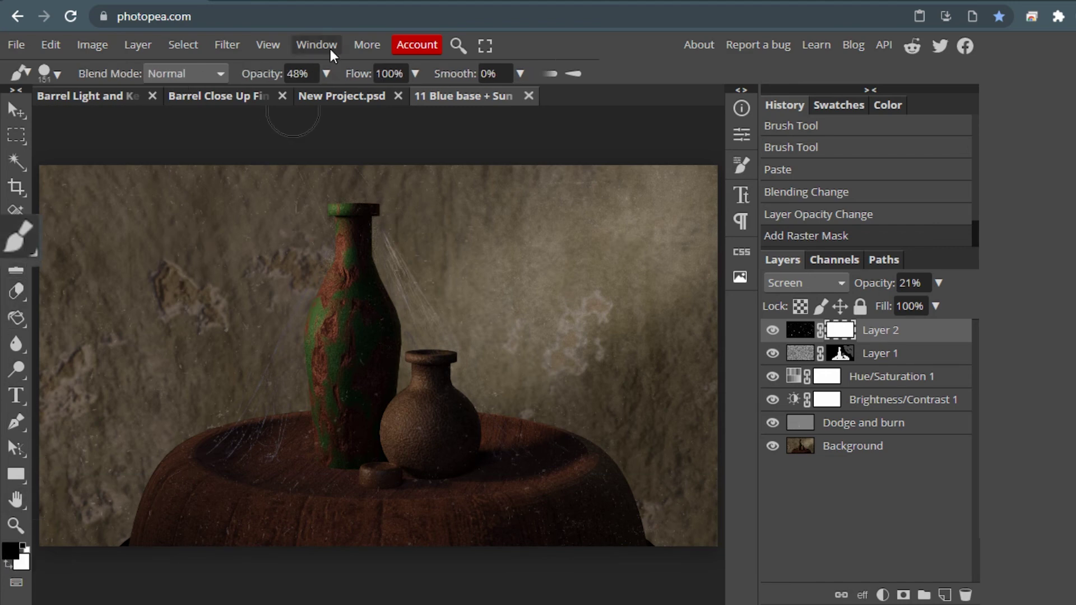
click(325, 74)
click(279, 98)
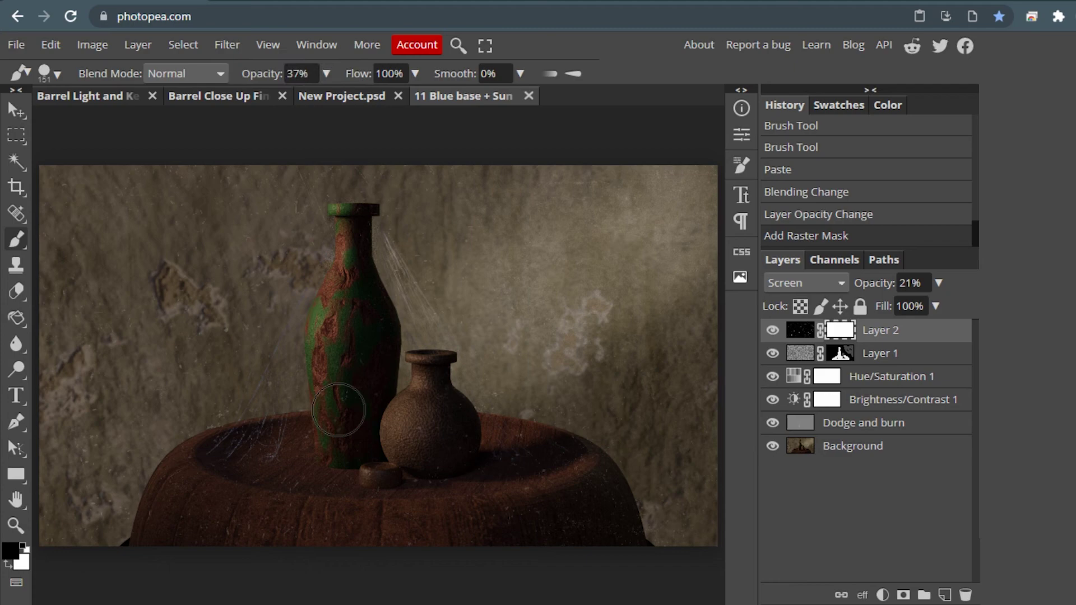
drag(339, 410, 553, 477)
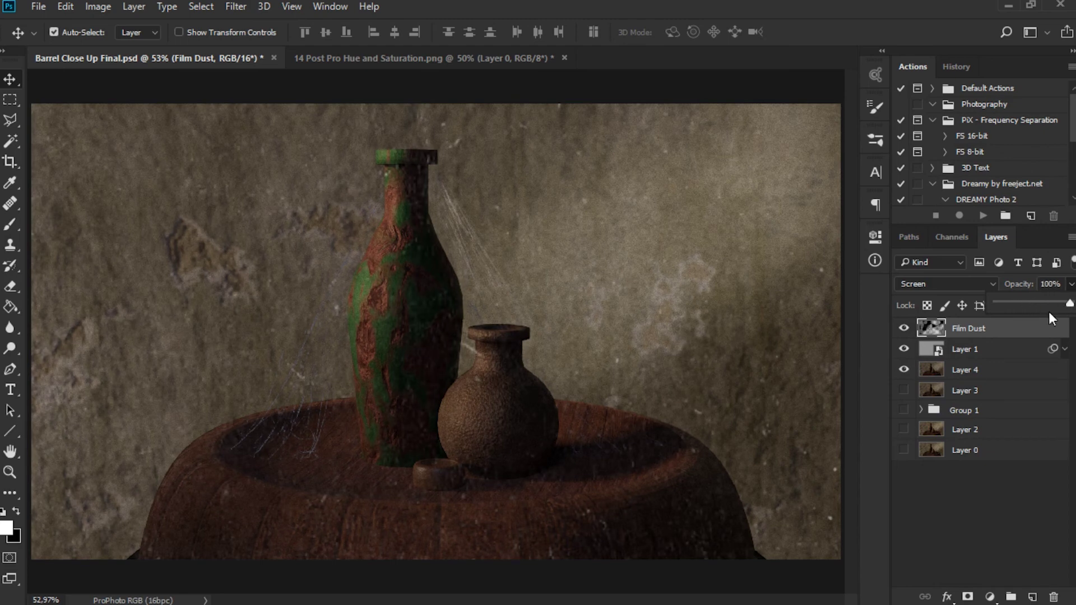
Step: Set the Film Dust layer's opacity to 100% for comparison
click(959, 286)
click(951, 296)
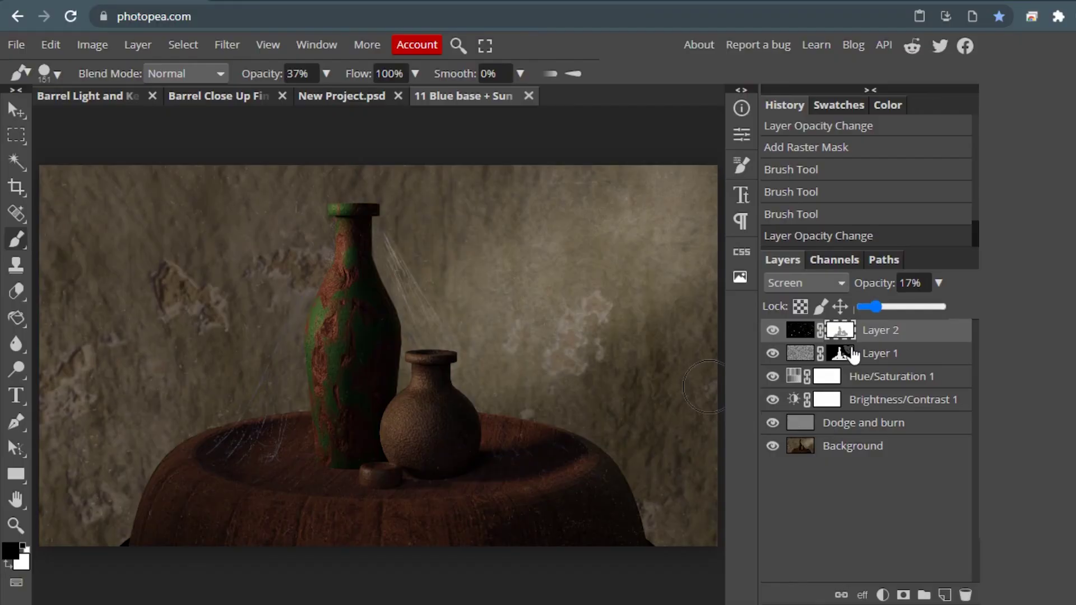
Step: Open the File menu to reach the Export as options
click(17, 45)
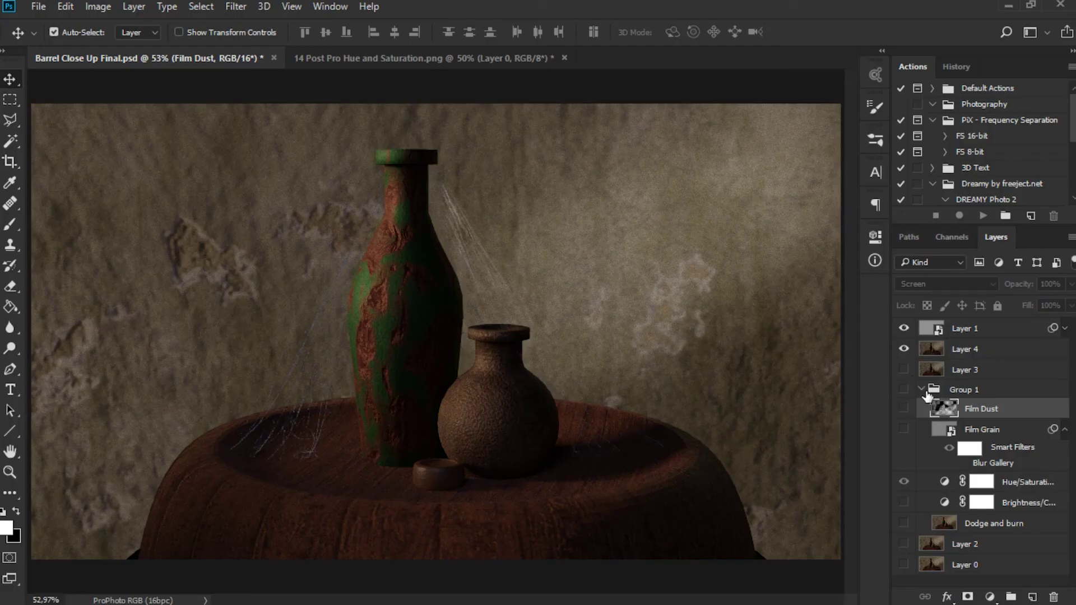
Step: Open Save for Web (Legacy), keep PNG-8 at 1920×1080, and cancel the save dialog
click(41, 11)
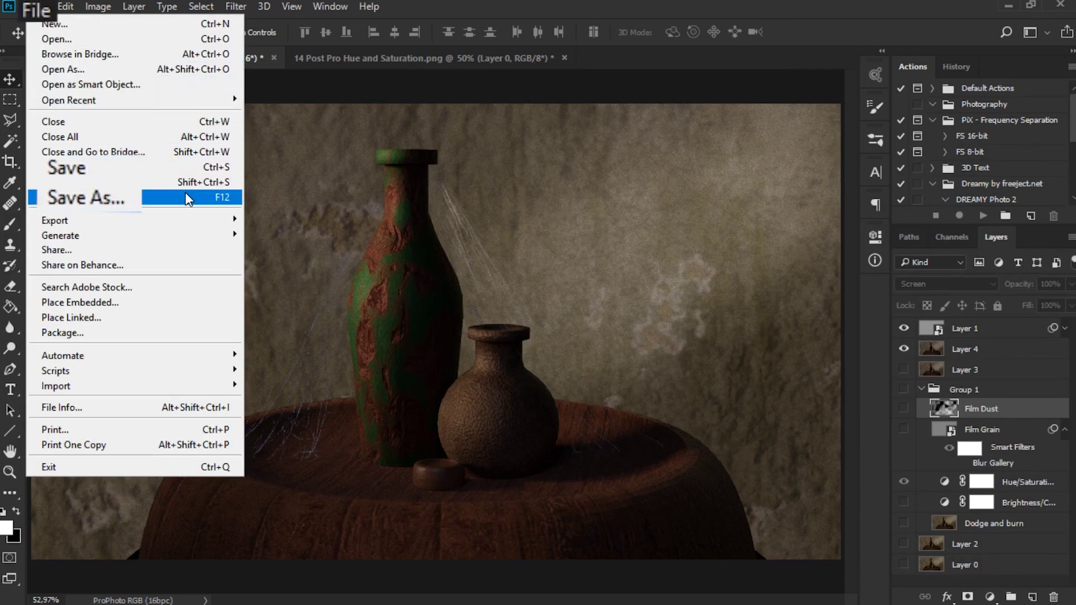
mouse_move(135, 217)
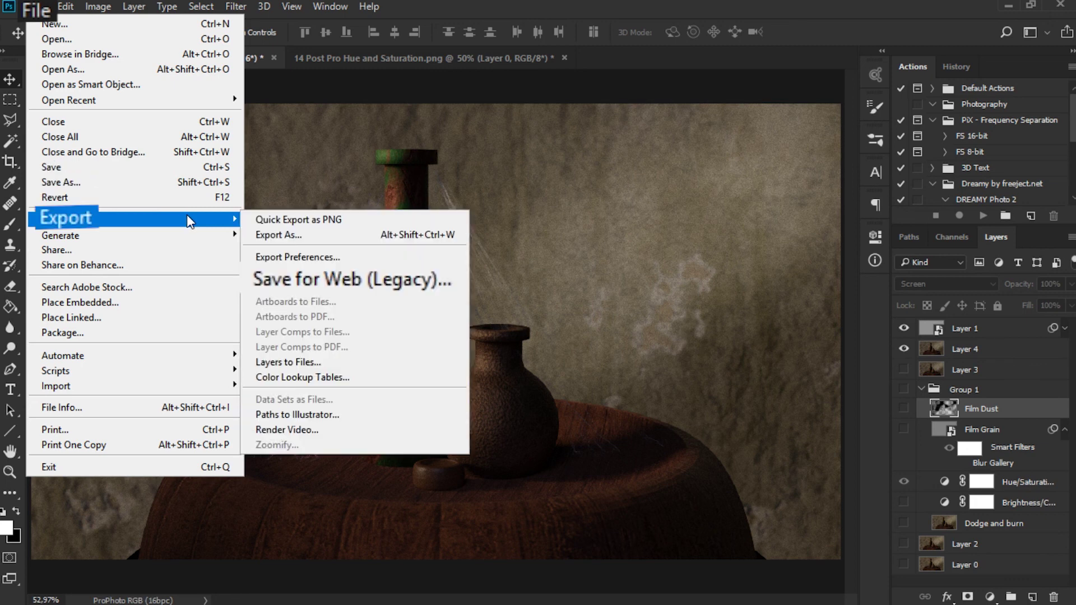
click(369, 287)
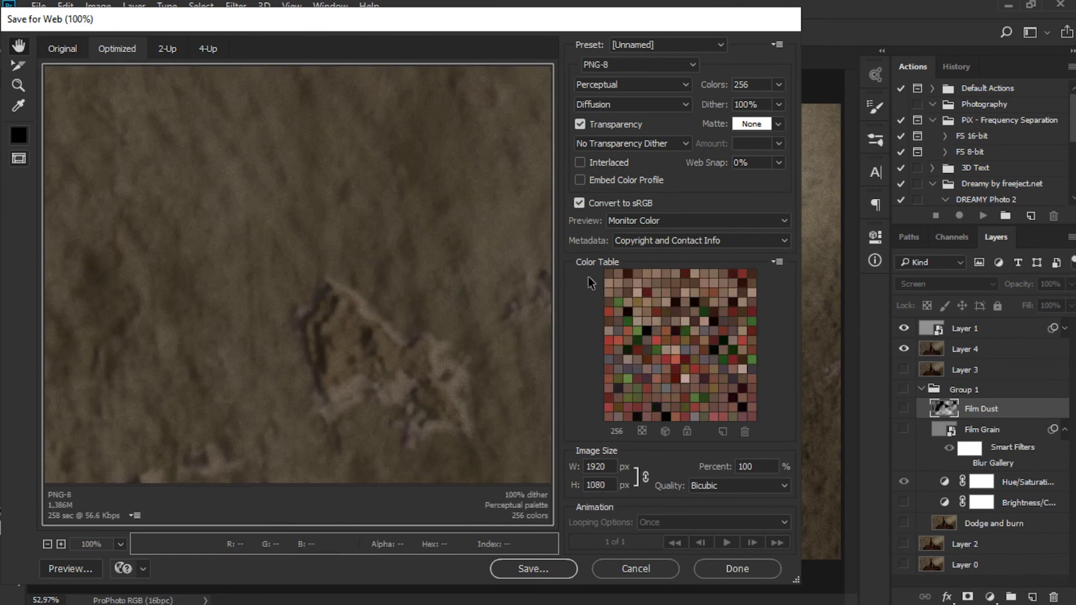
click(618, 64)
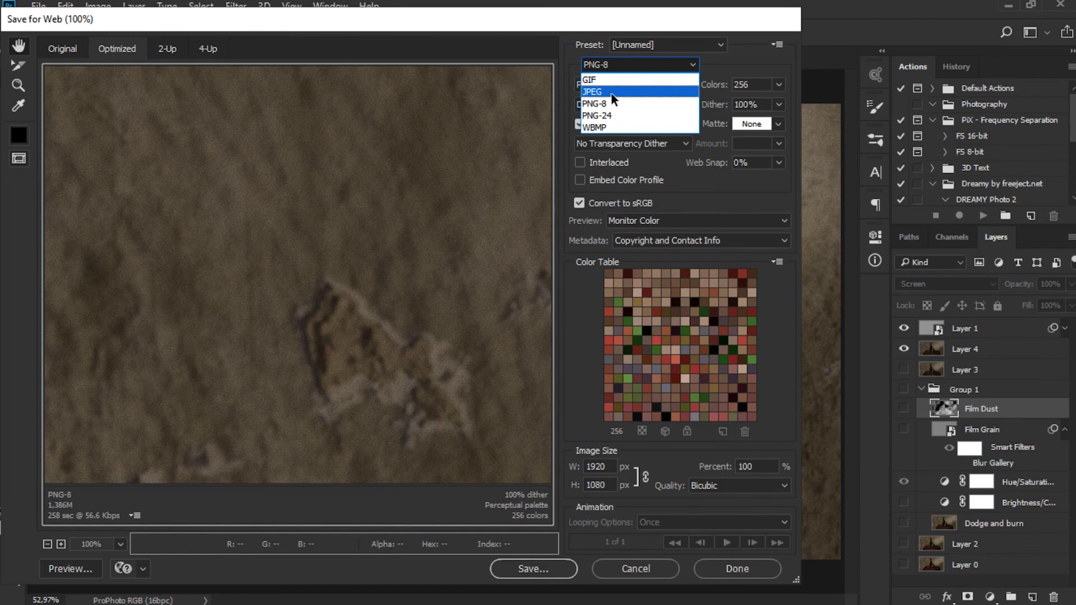
click(537, 32)
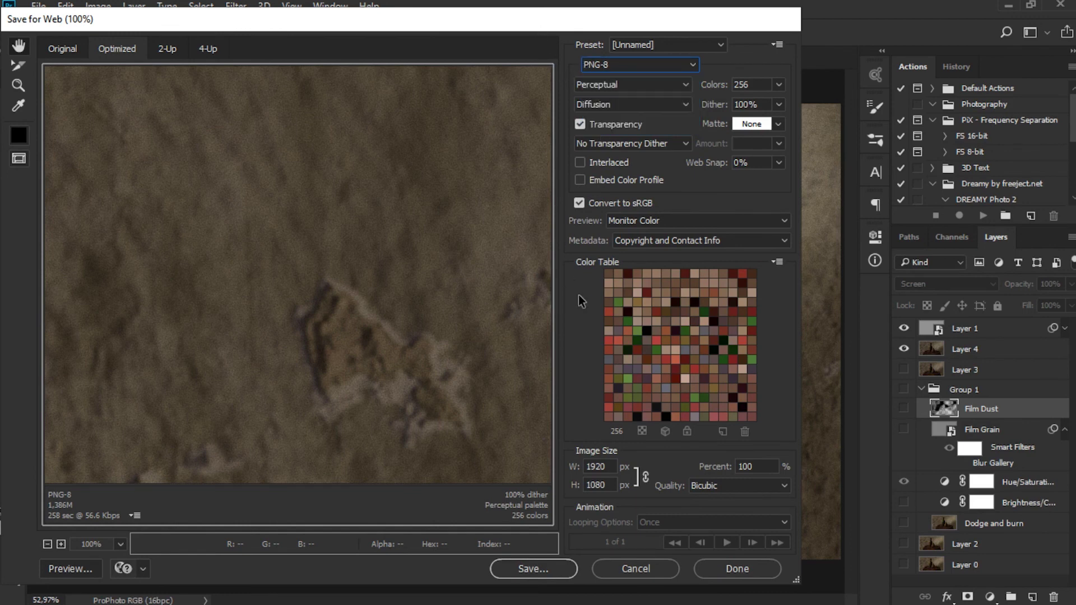
click(522, 569)
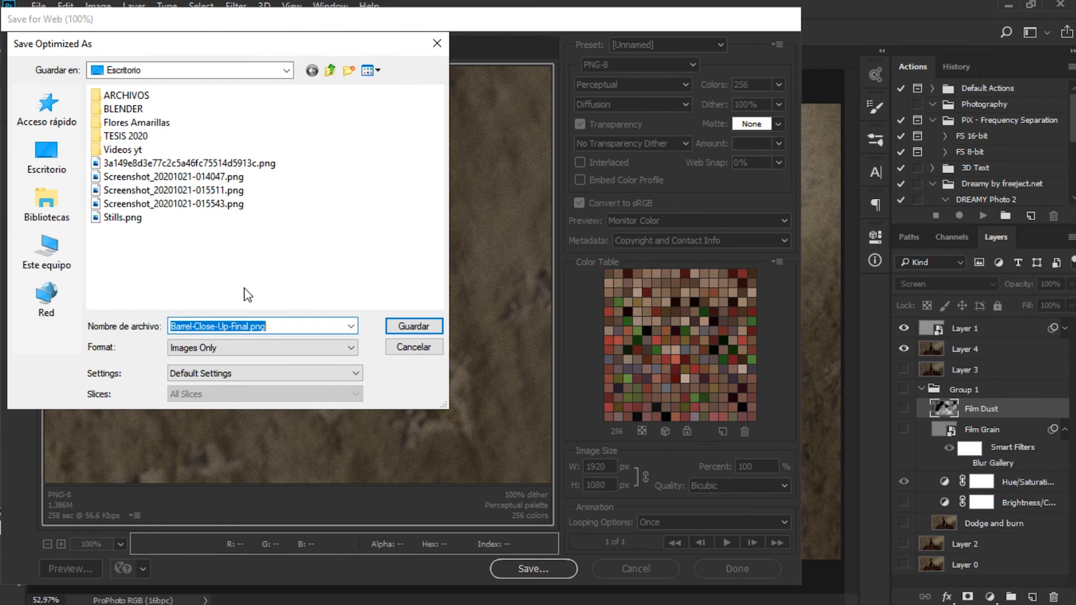
click(402, 349)
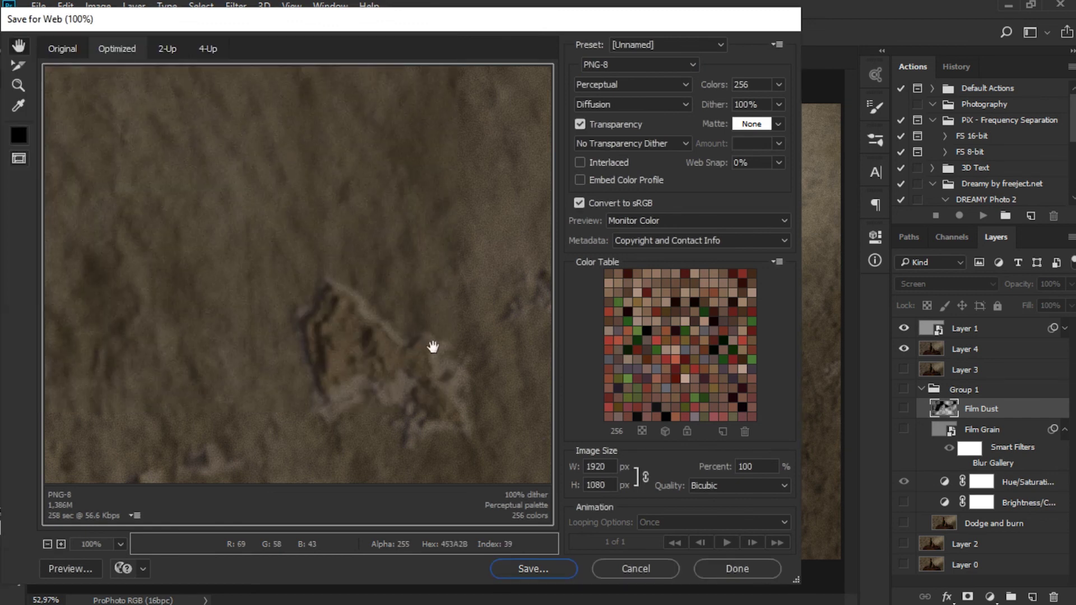